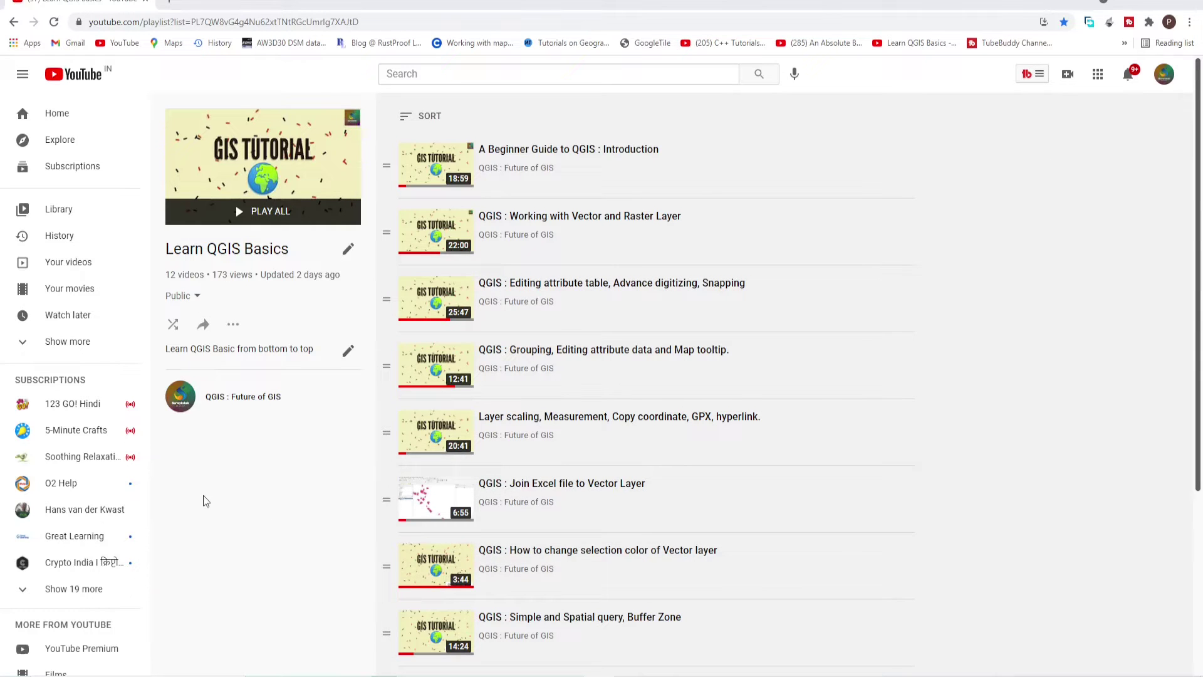
Add clip_roads.shp from the Browser and widen the map canvas around the road network
click(1137, 4)
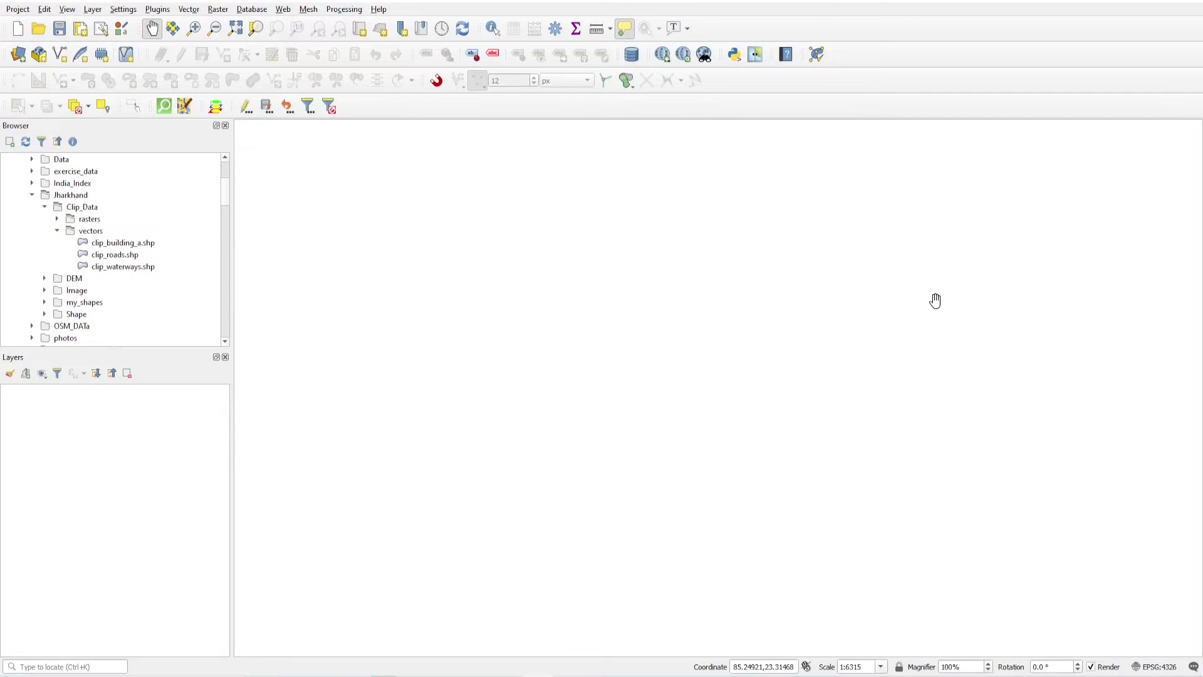
double_click(124, 255)
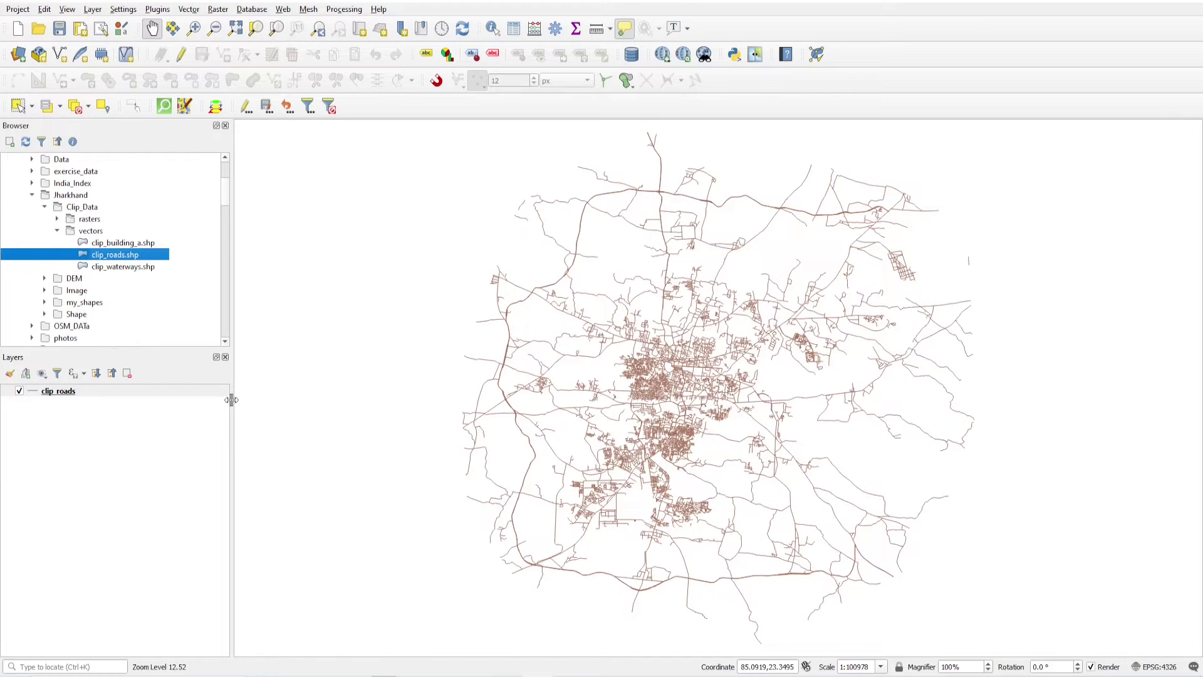
drag(231, 400, 190, 395)
drag(775, 445, 686, 407)
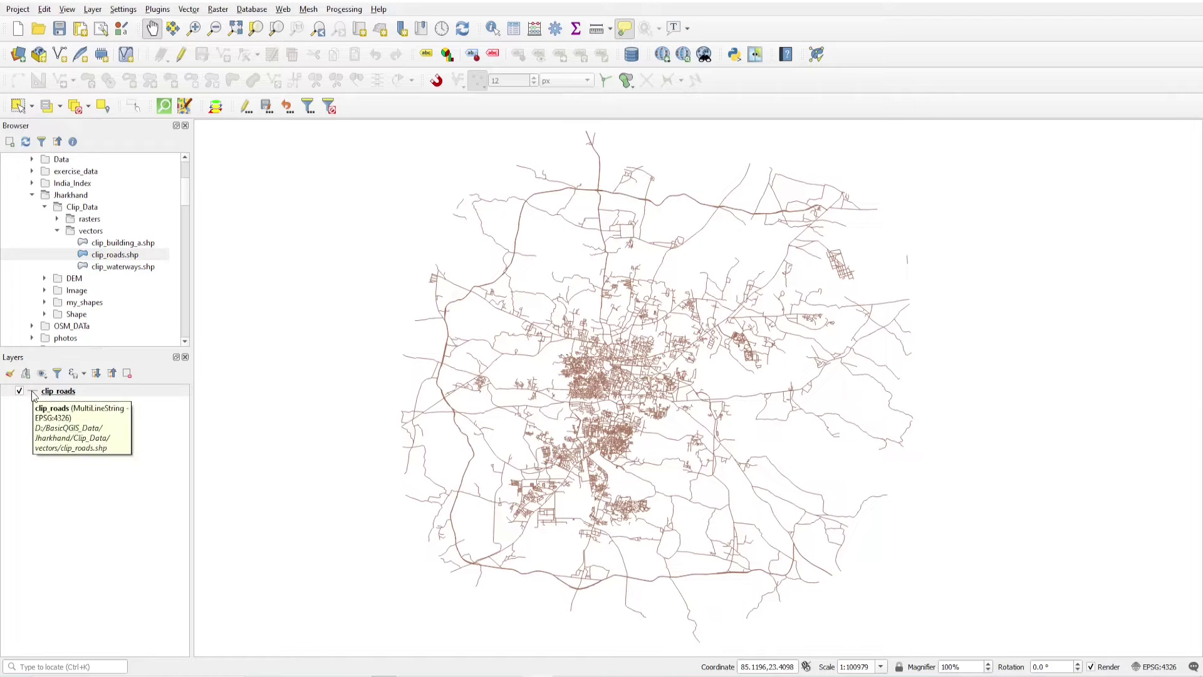
Open Layer Styling for clip_roads, select its Simple Line symbol layer and recentre the map
click(10, 373)
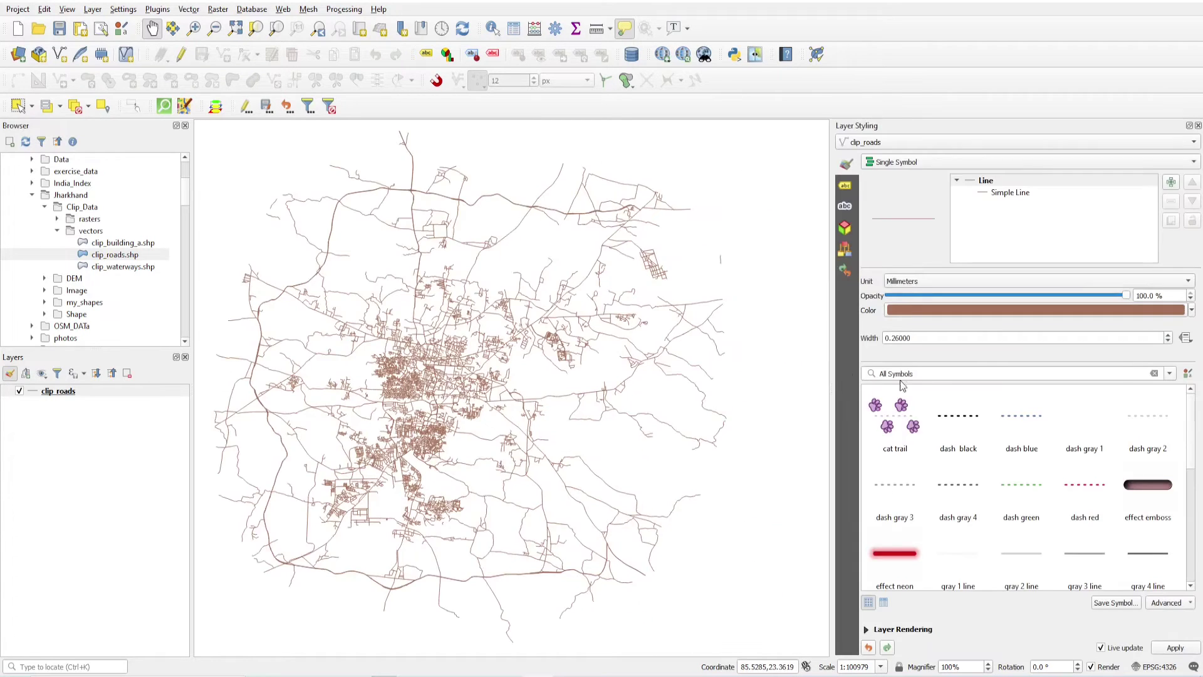
drag(829, 336, 783, 335)
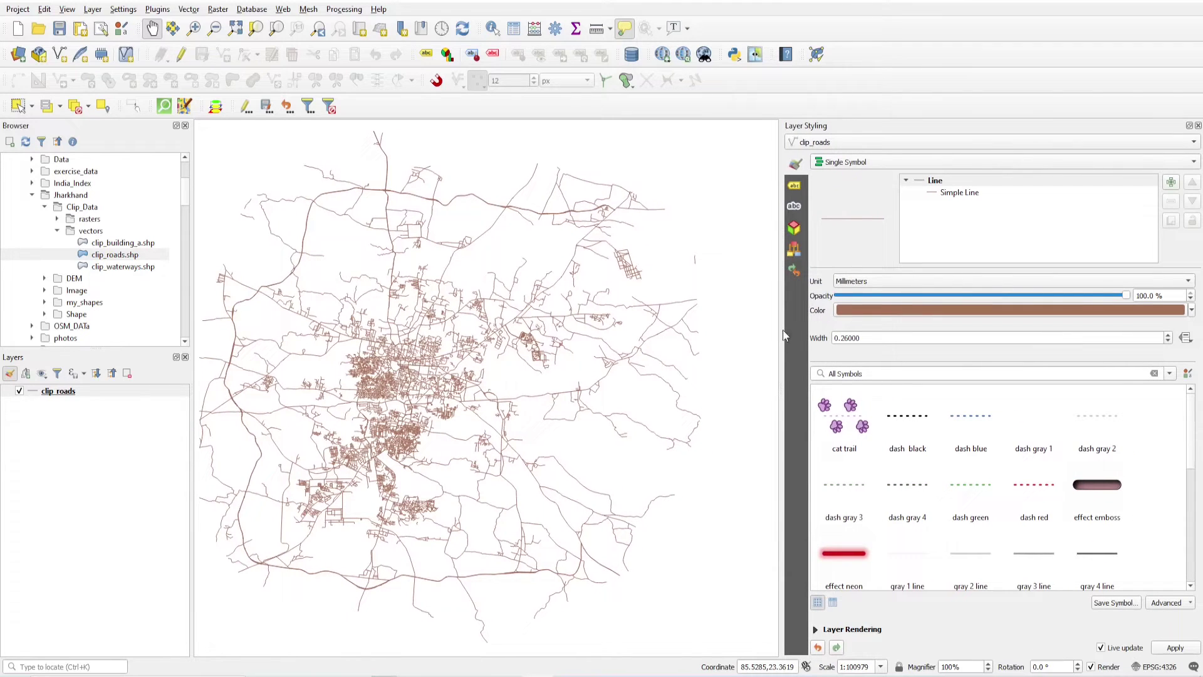
click(960, 193)
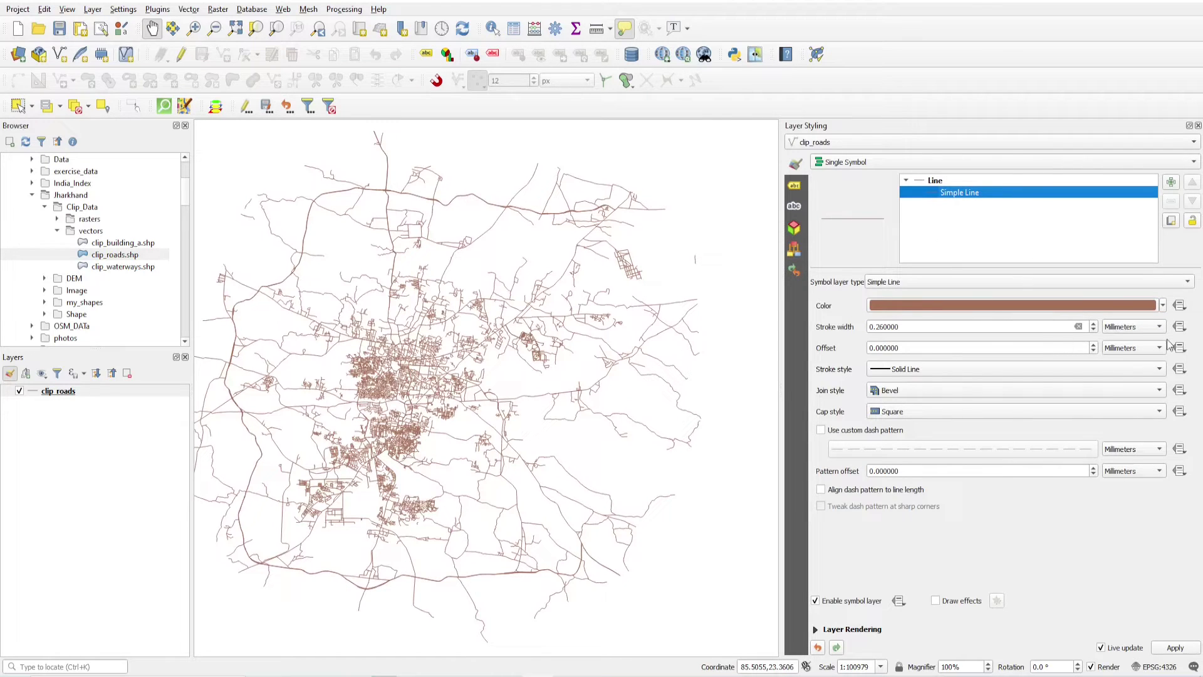
drag(385, 380, 428, 376)
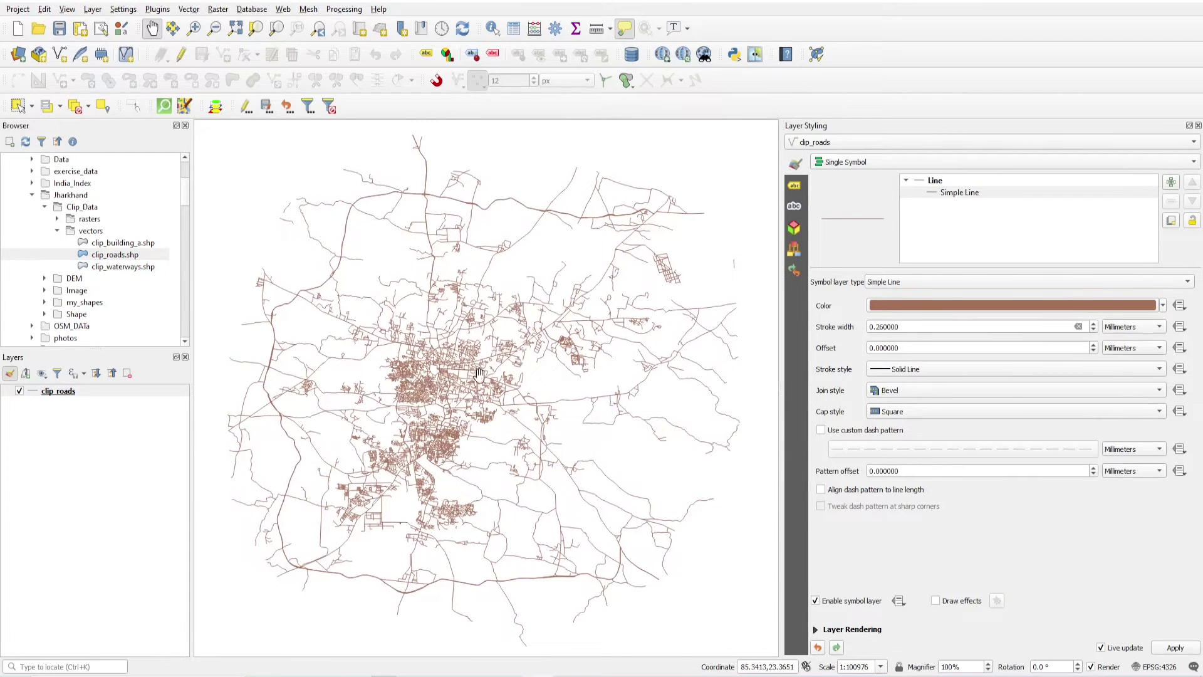
drag(305, 460, 333, 446)
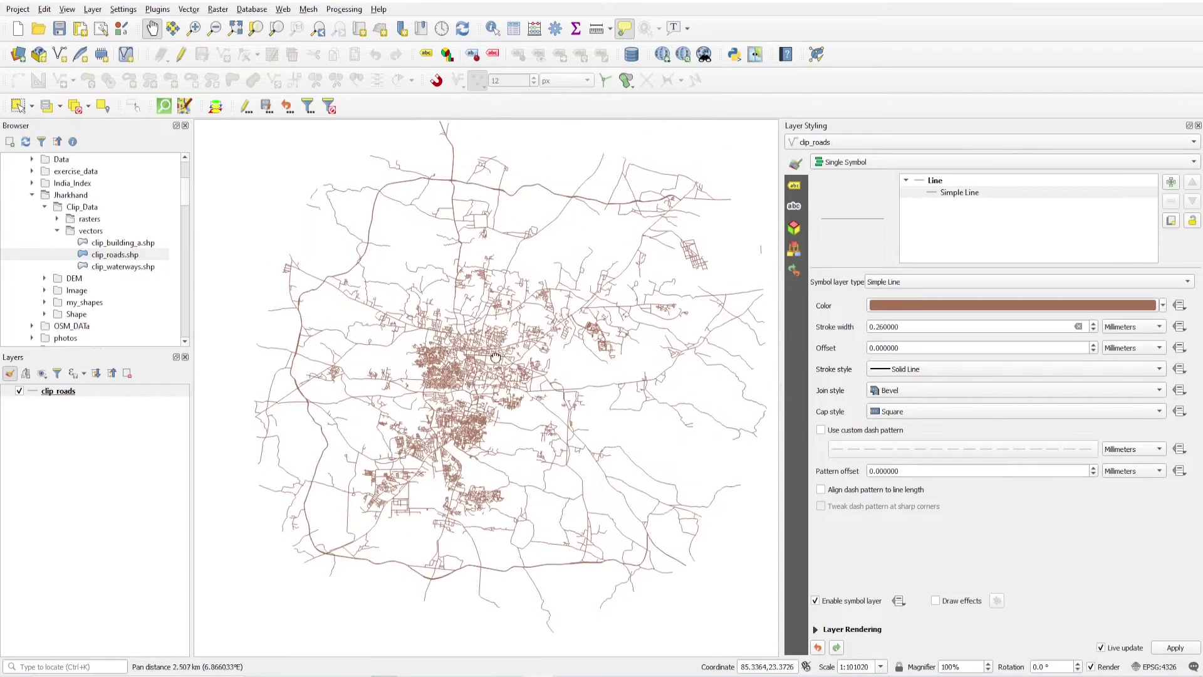
drag(495, 357, 482, 395)
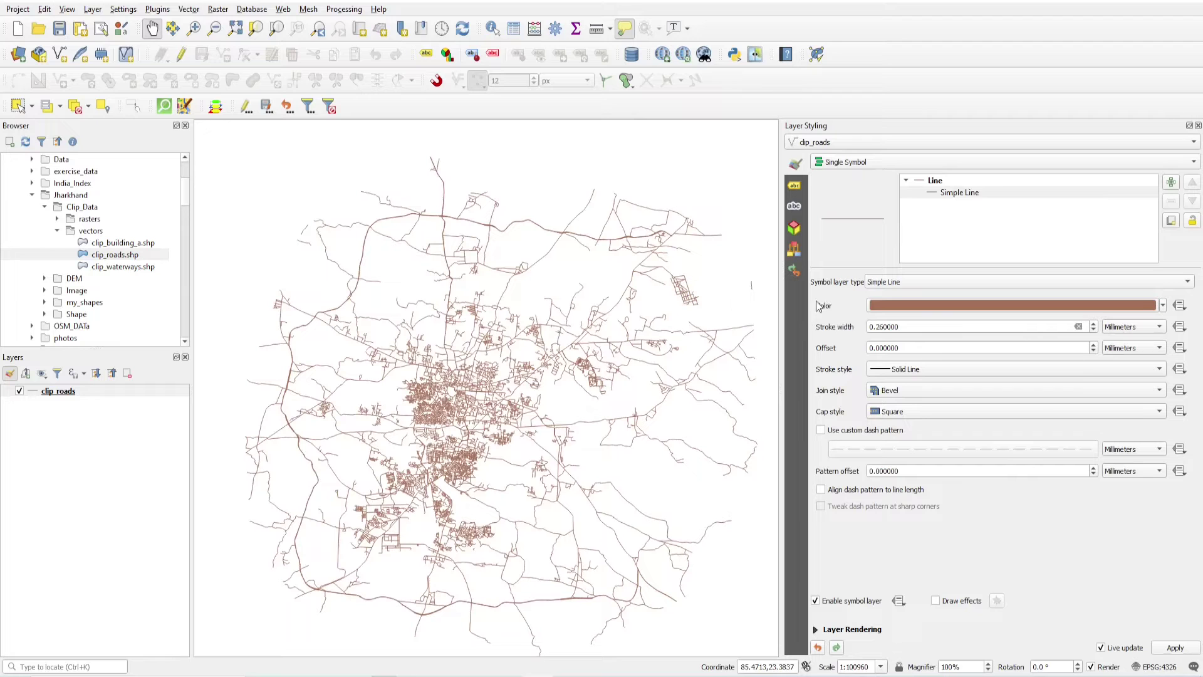
Choose Edit… from the line Color data-defined override menu
click(1180, 305)
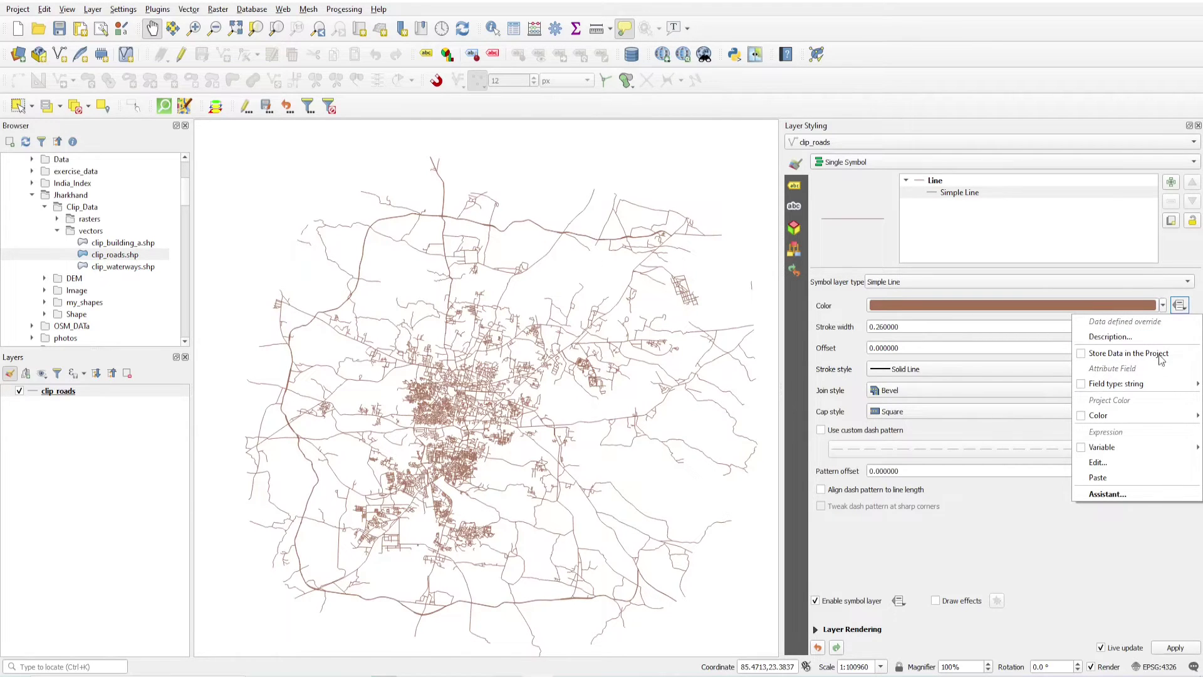
click(1184, 311)
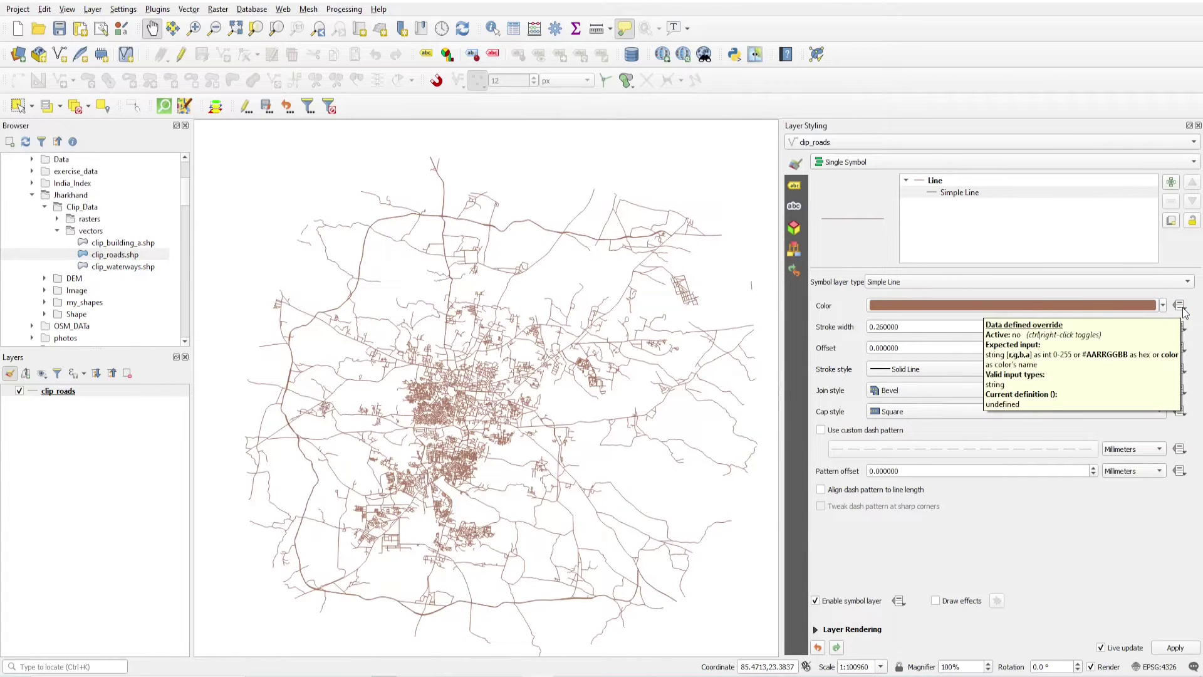
click(1184, 311)
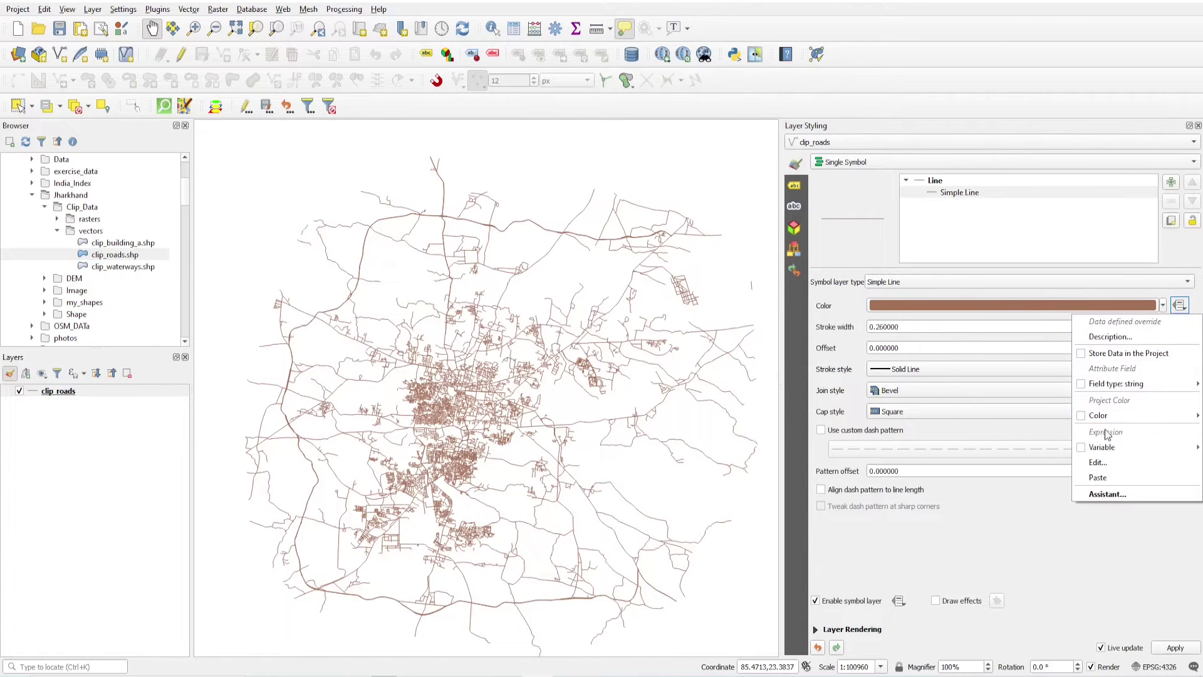
click(1099, 463)
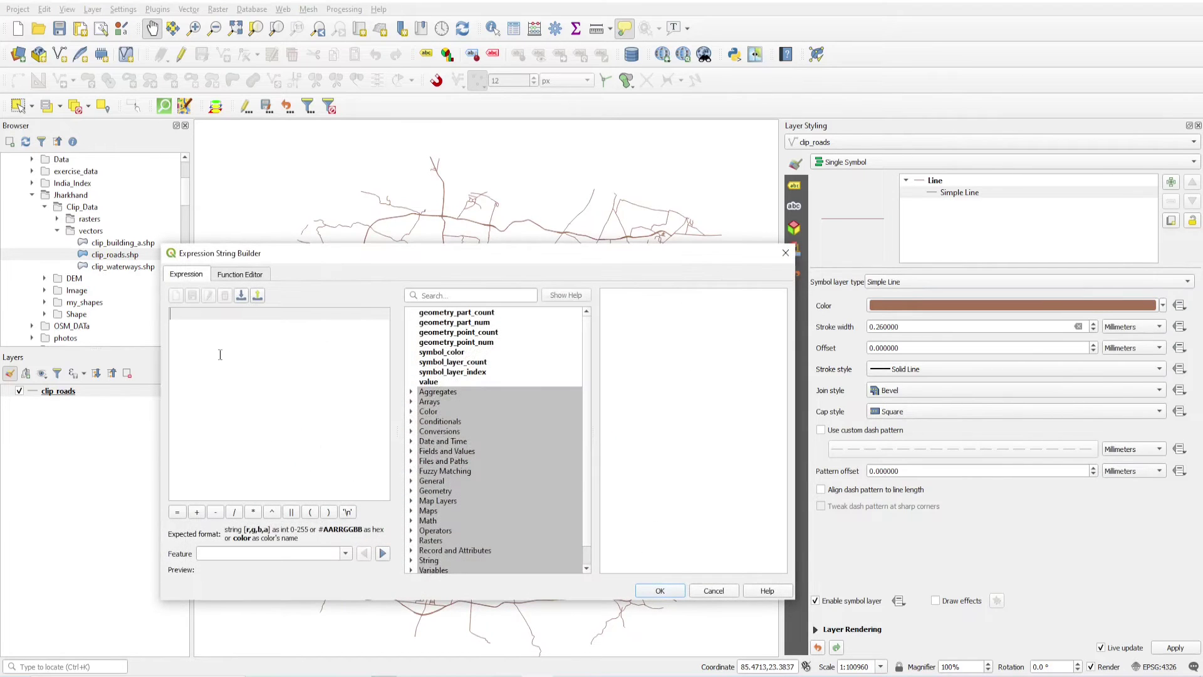
Set the colour expression to if(second(now()) %2, 'red', 'blue') and apply it
drag(350, 262, 414, 177)
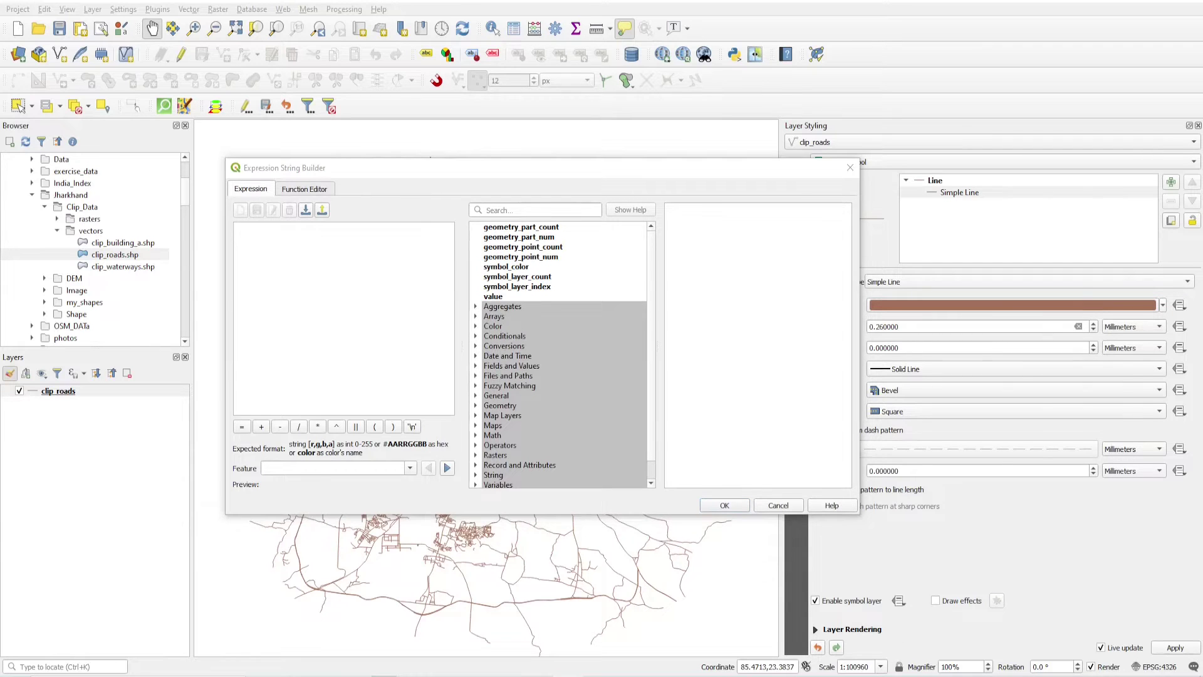
click(278, 239)
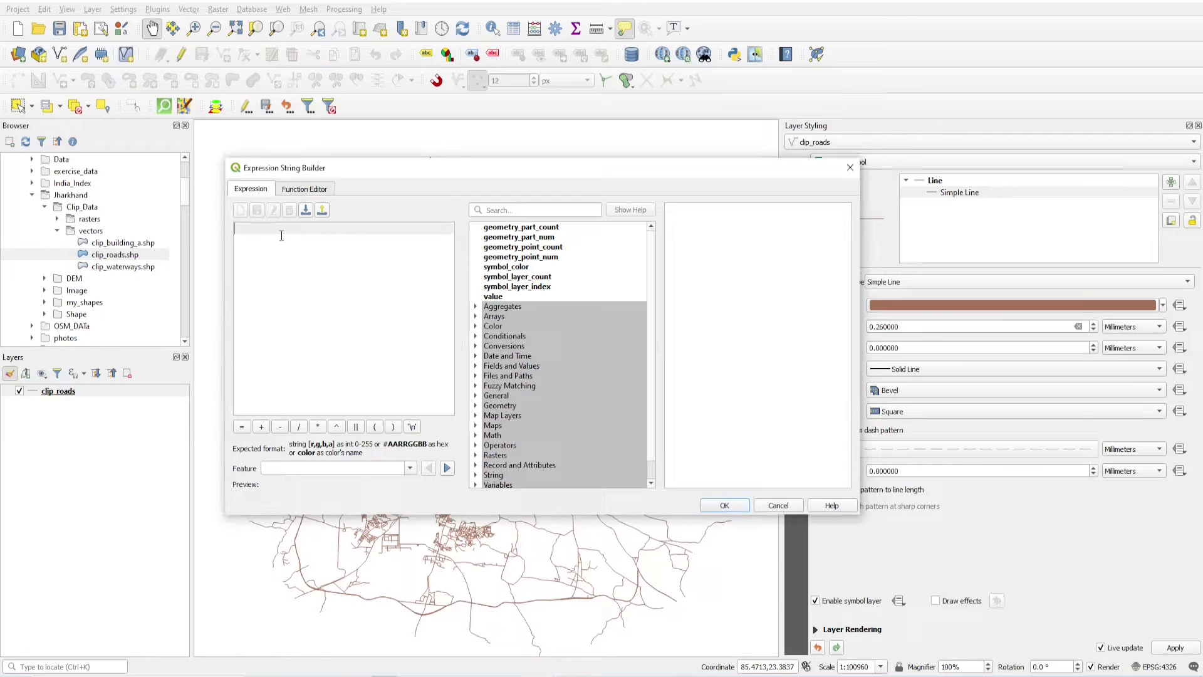
text(if)
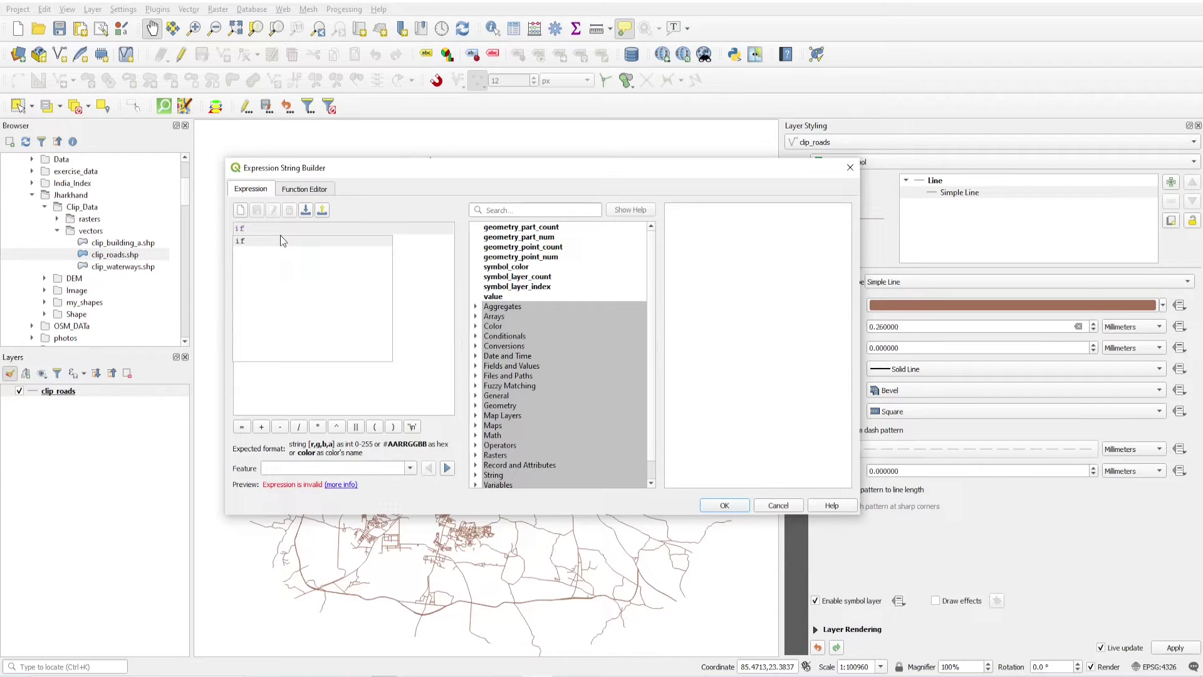
text((sec)
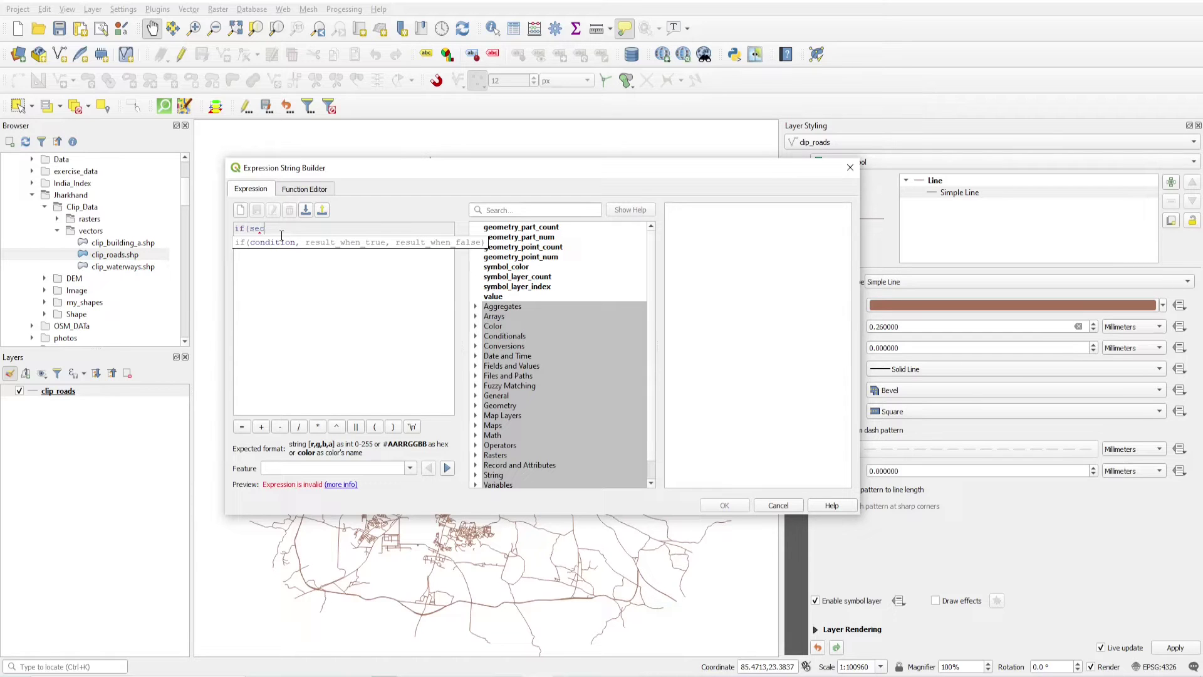
text(ond()
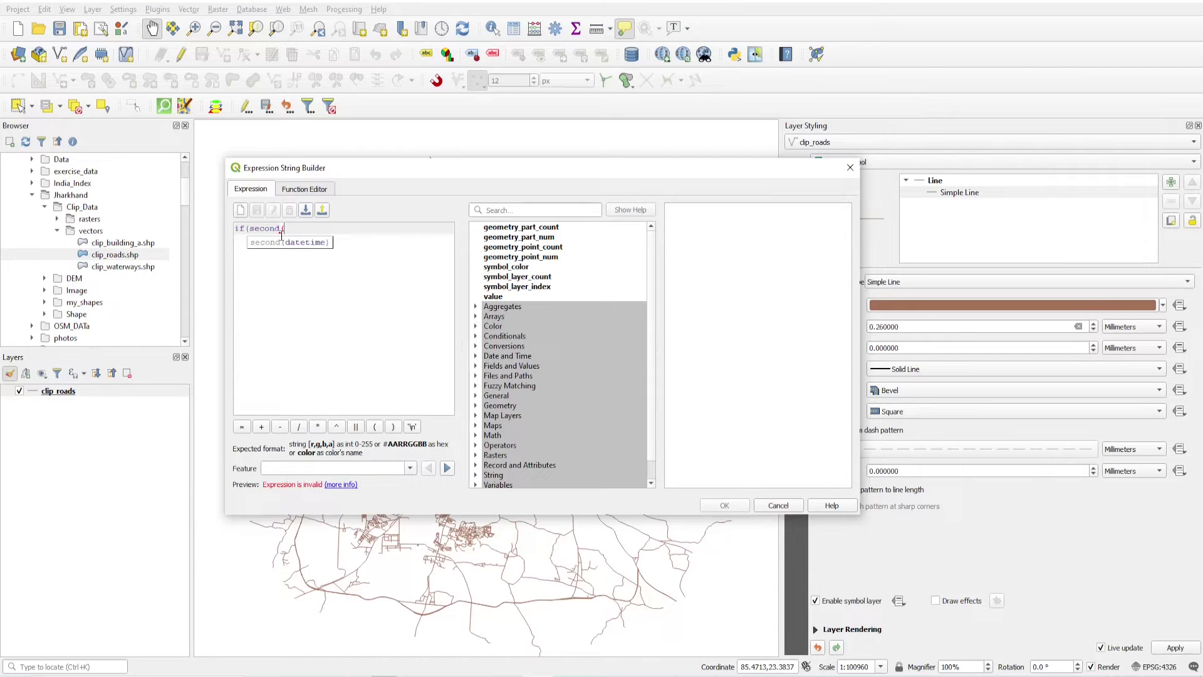
text(now()))
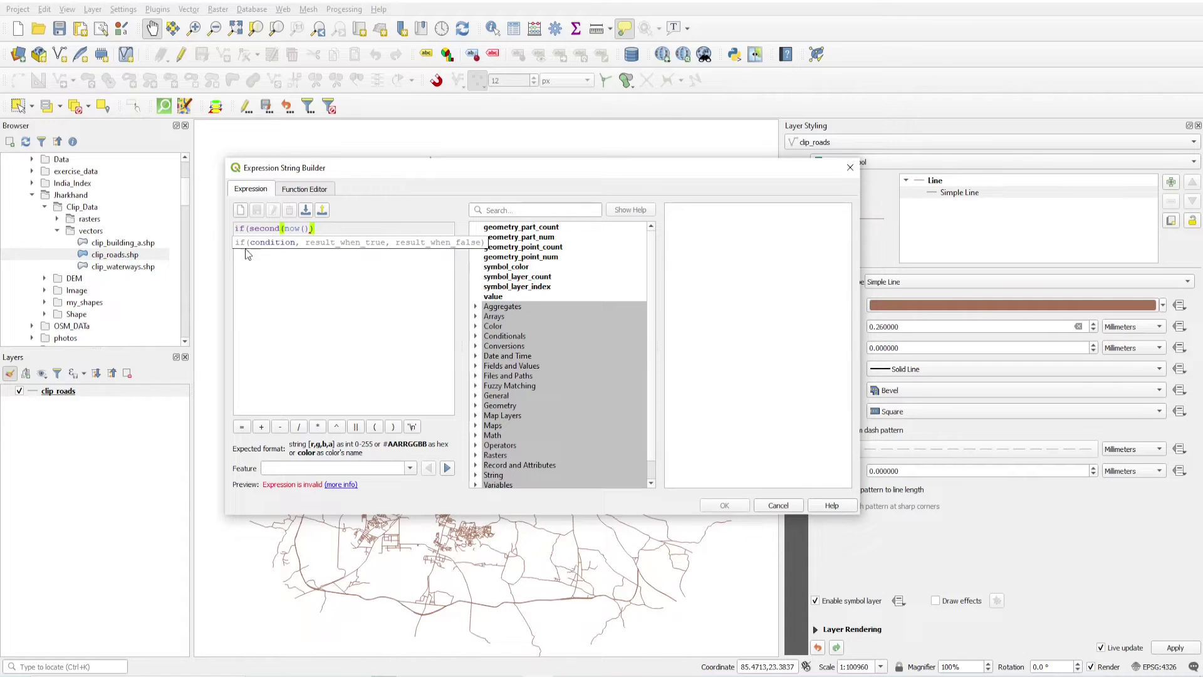
click(262, 270)
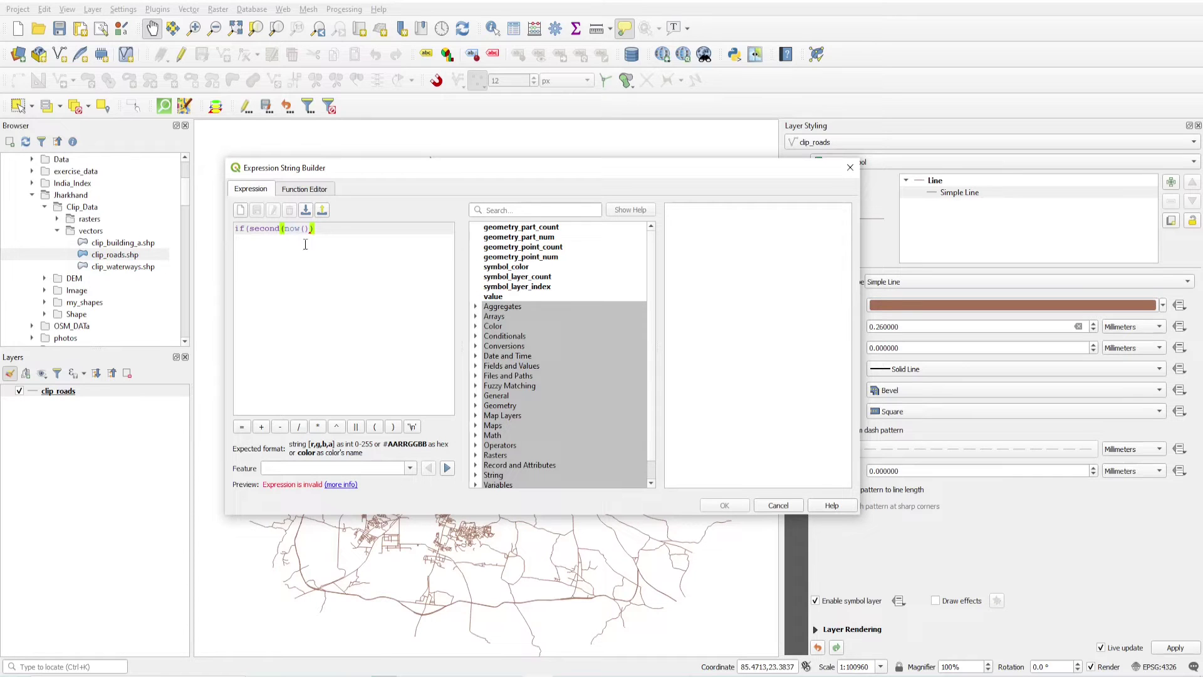
text(, 'red)
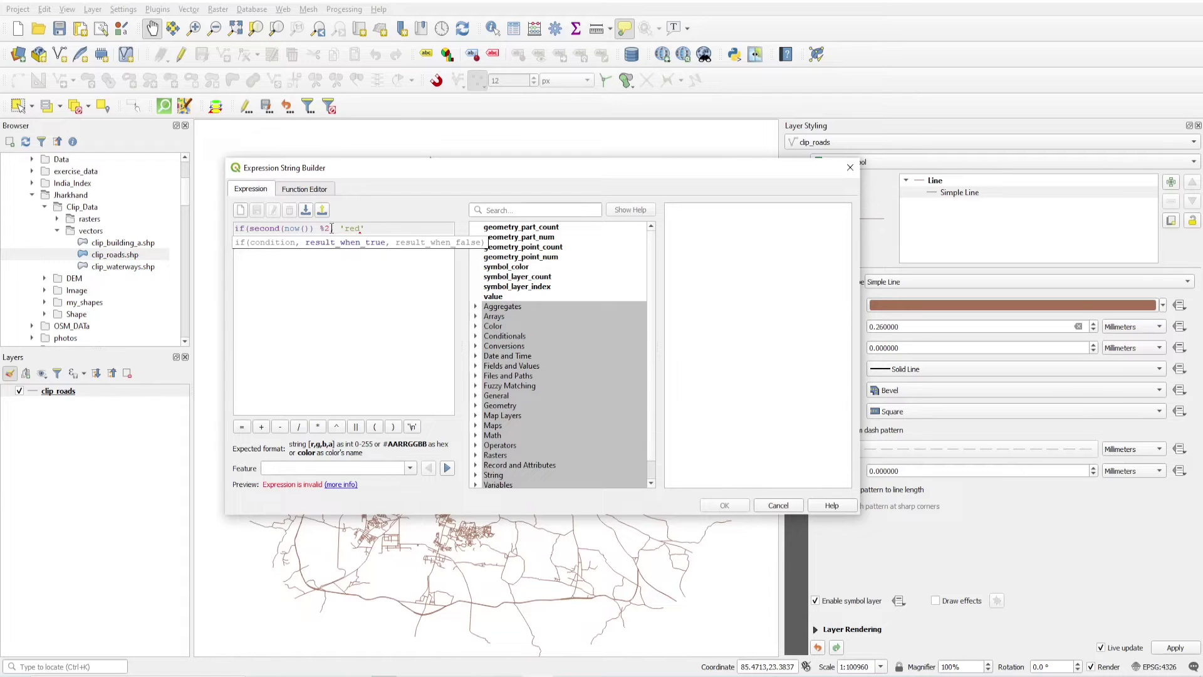
text(,)
text('blue'))
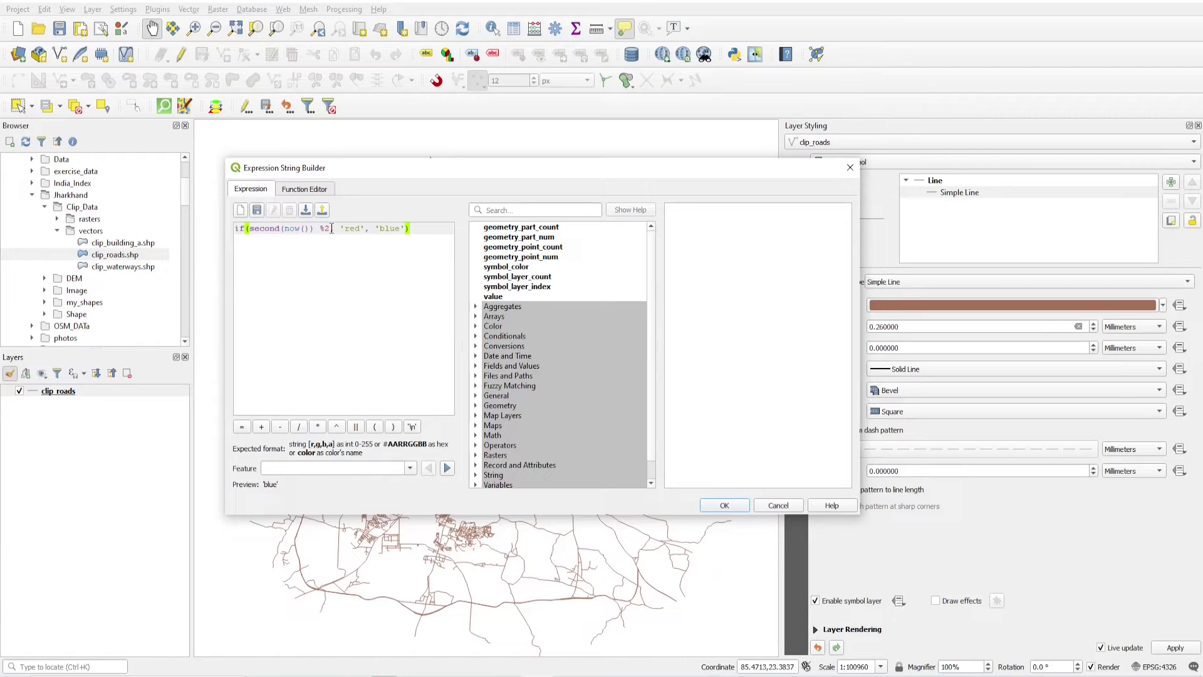
click(729, 505)
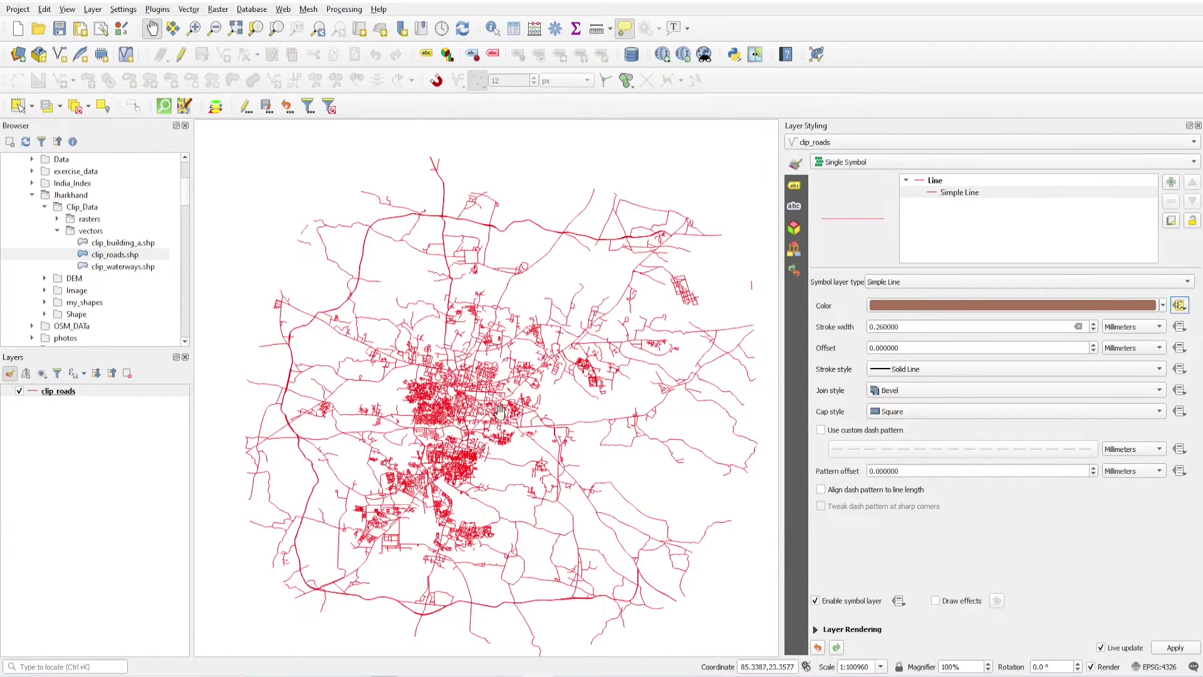
Raise the Simple Line stroke width to 0.86
click(998, 195)
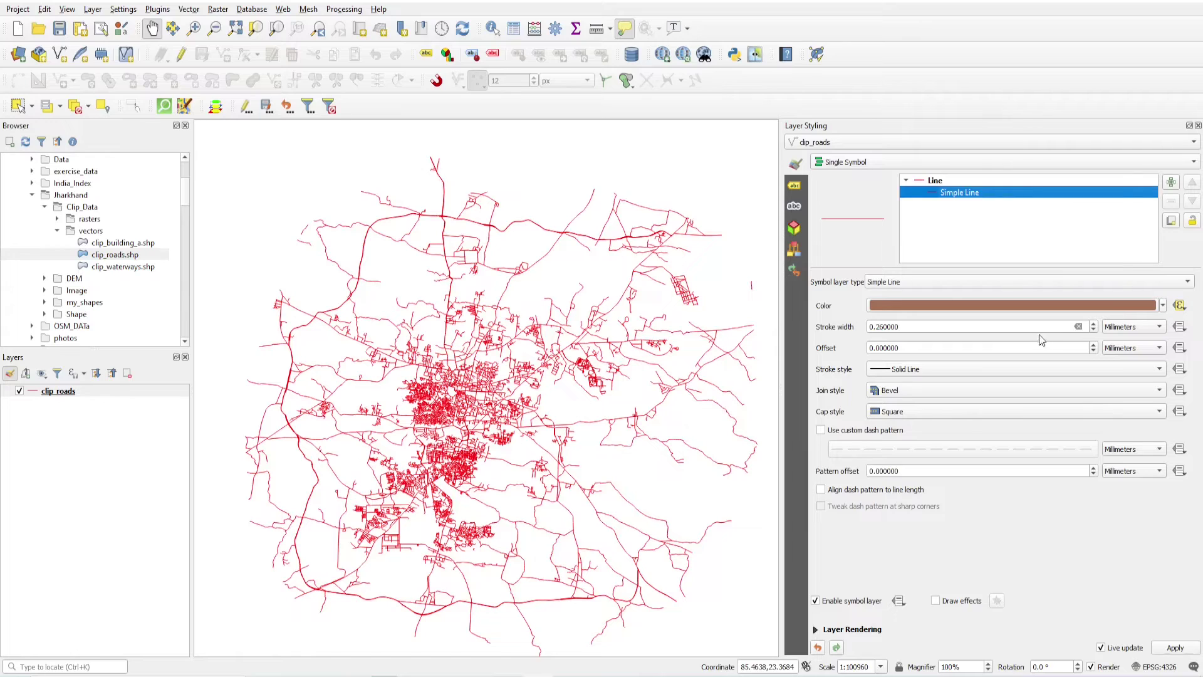
click(1094, 323)
click(1094, 324)
click(1094, 323)
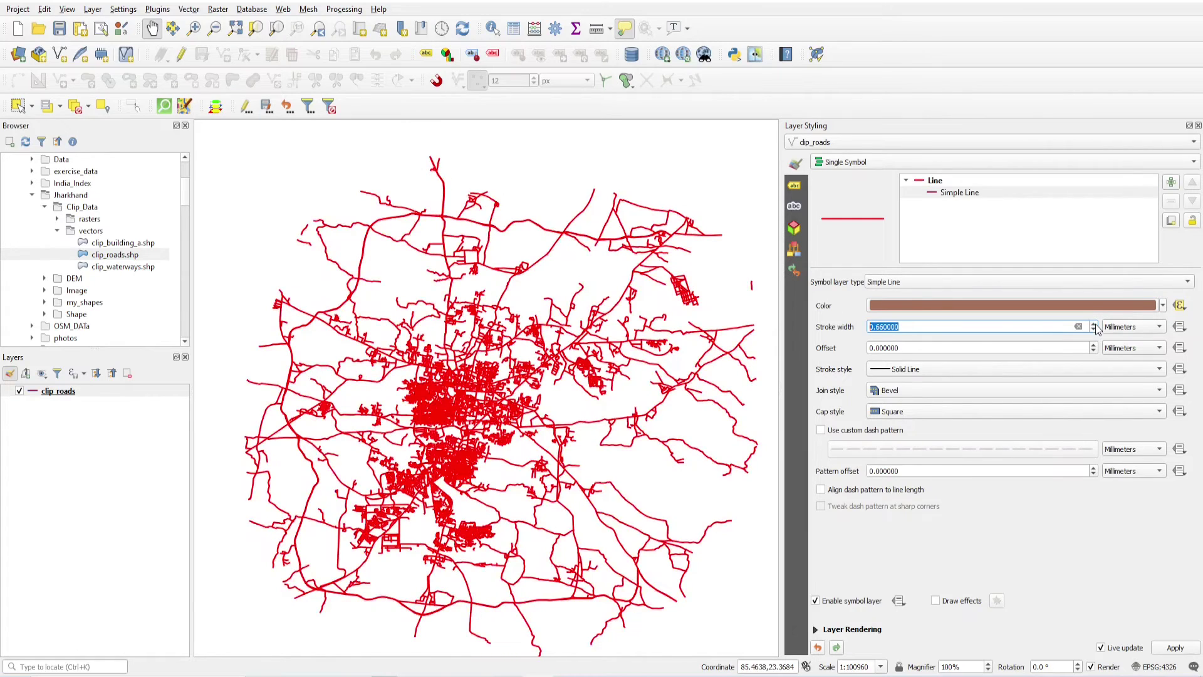
click(1093, 323)
click(1094, 323)
scroll(486, 412, up, 2)
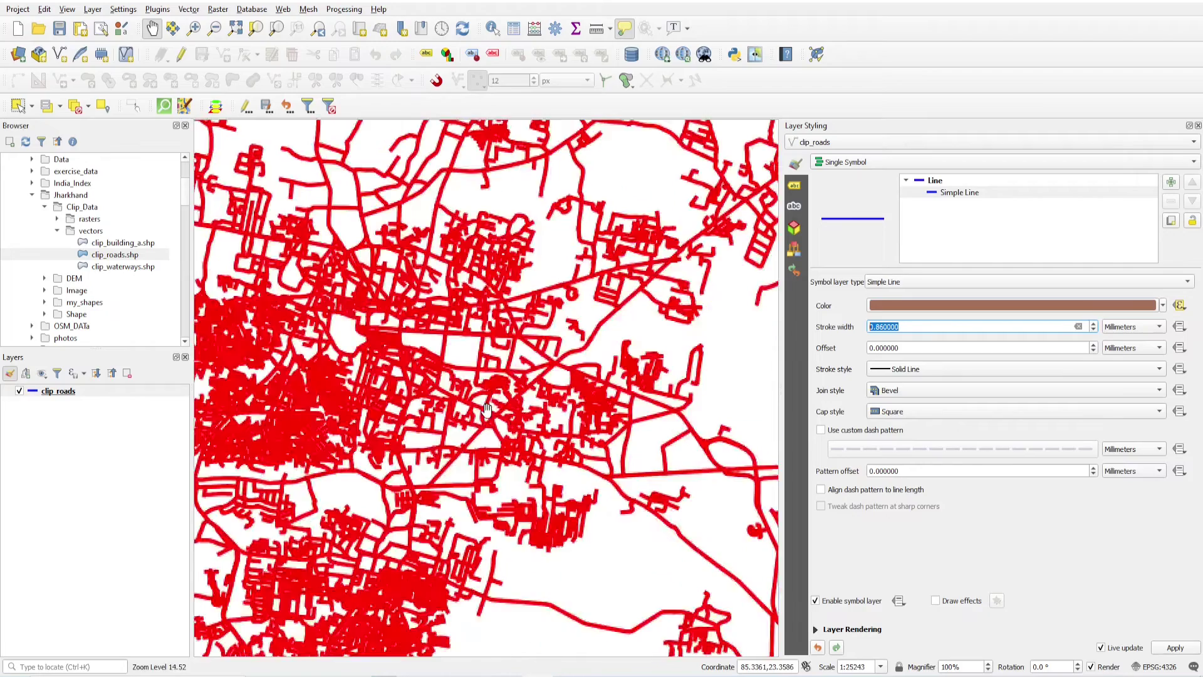
scroll(590, 347, down, 3)
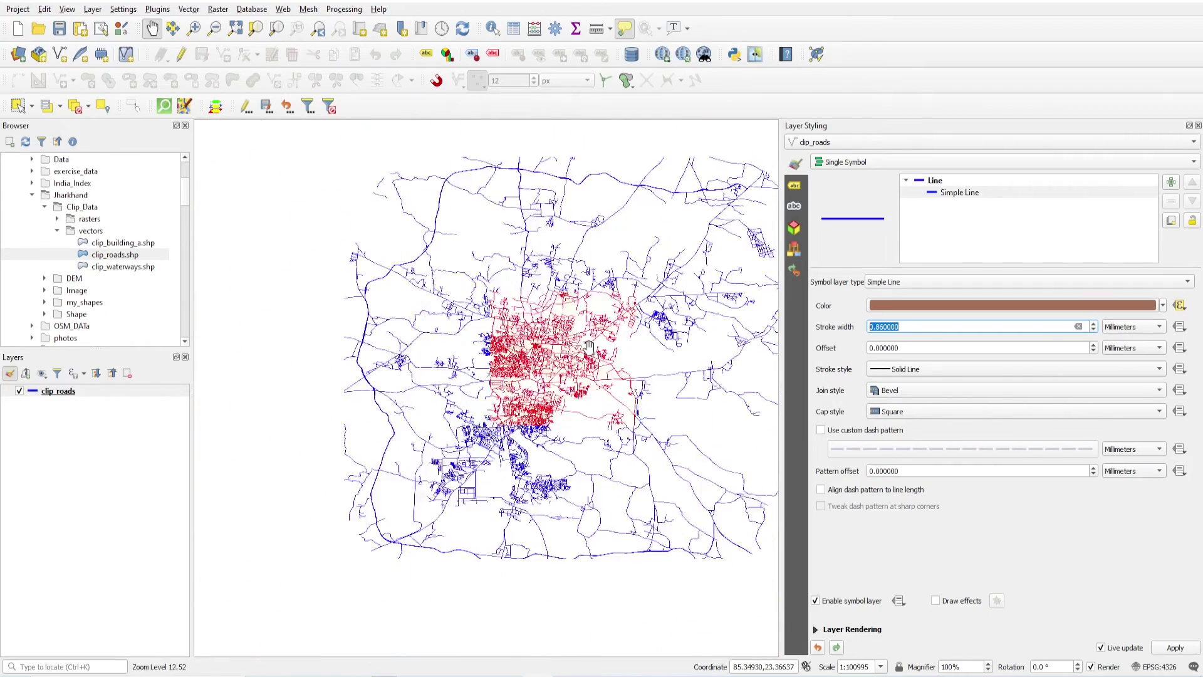
scroll(599, 347, up, 2)
scroll(521, 348, up, 1)
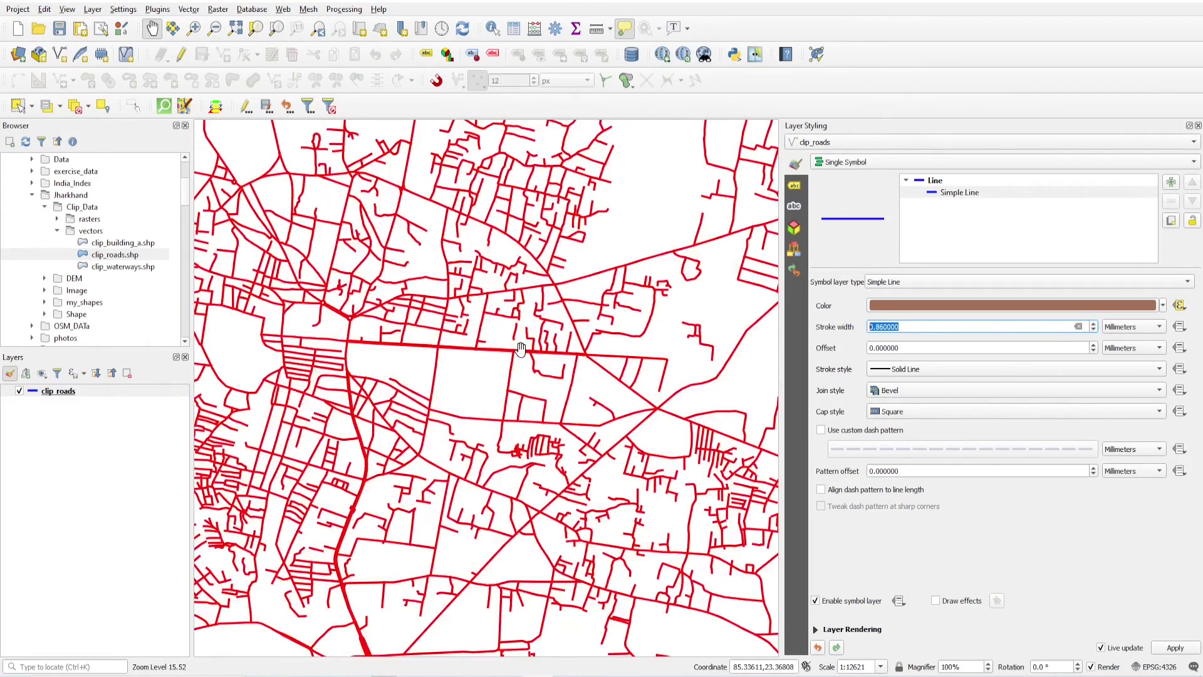
scroll(520, 348, down, 1)
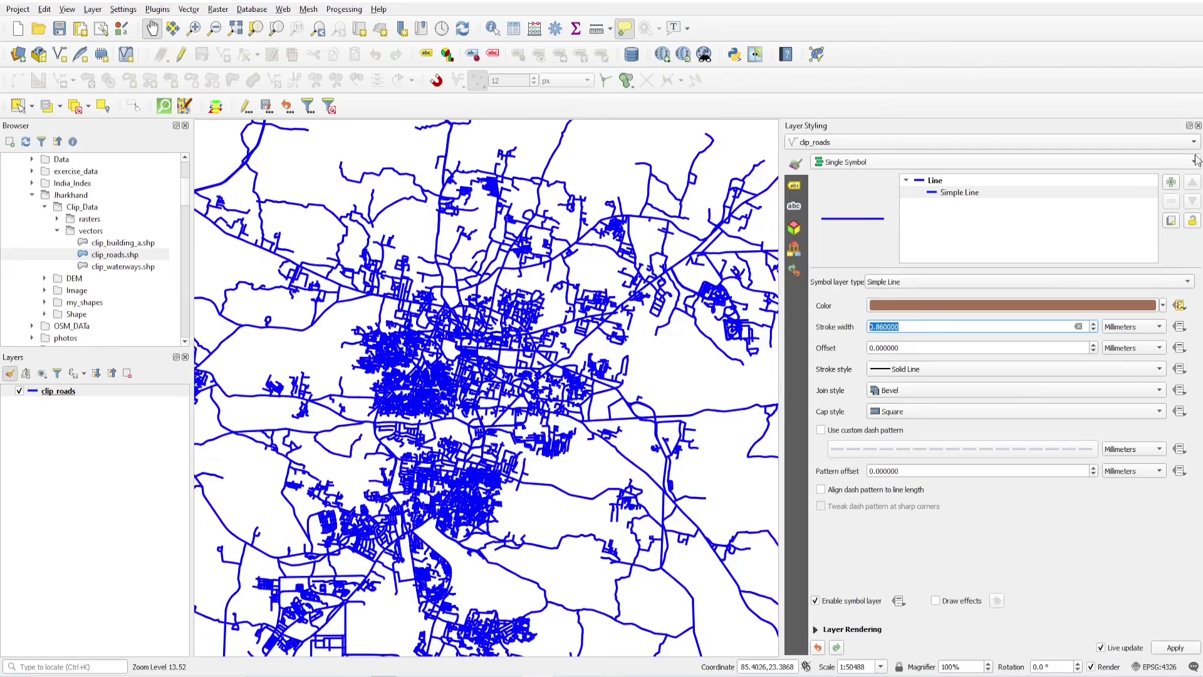
Close the styling panel, zoom to the full road network, and select clip_roads
click(1198, 127)
scroll(758, 323, down, 2)
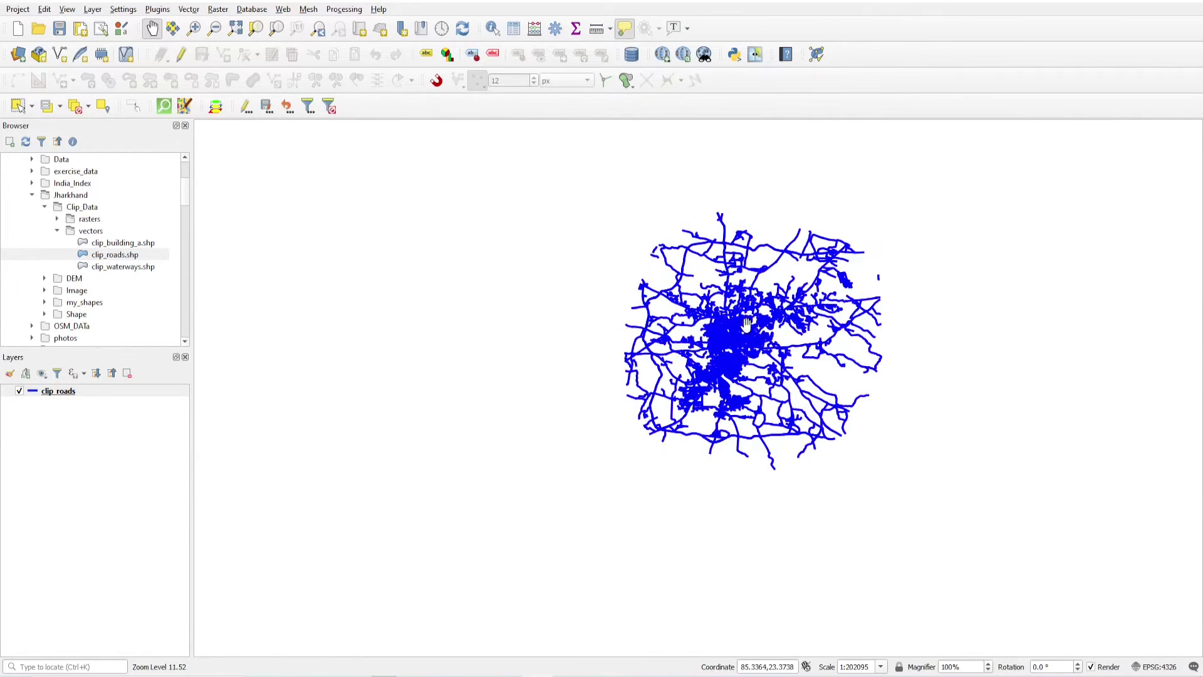
drag(746, 324, 407, 233)
click(235, 28)
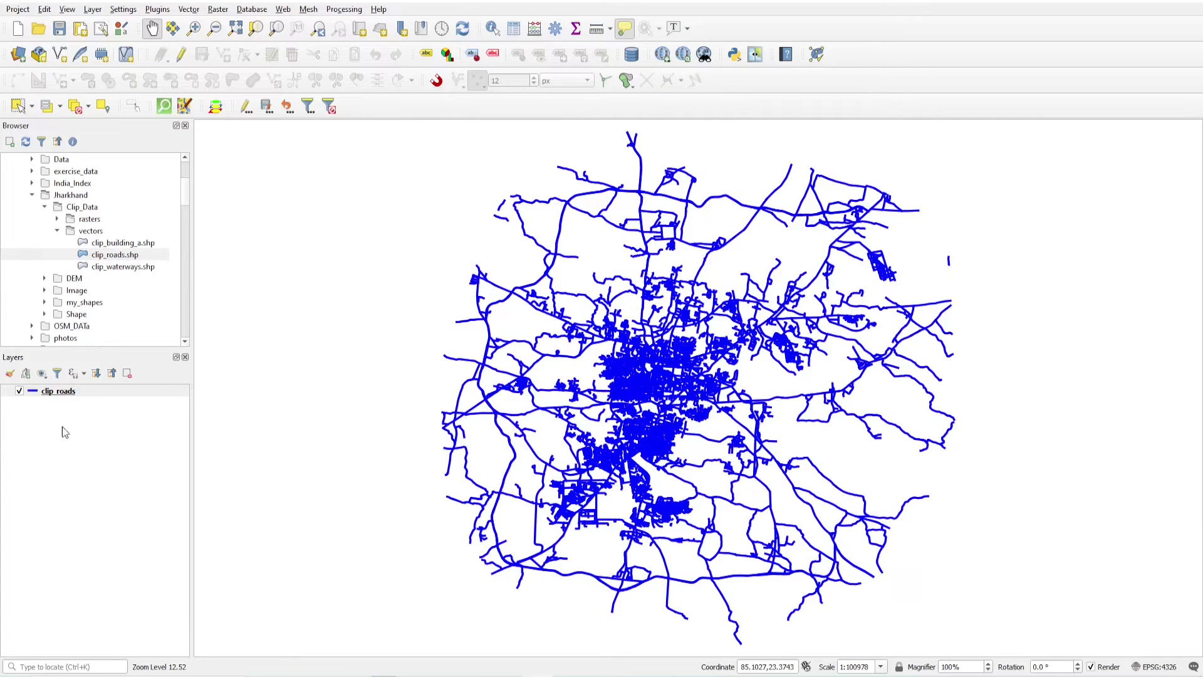
click(42, 395)
In clip_roads Properties, enable Refresh layer at interval with 1 second
right_click(40, 393)
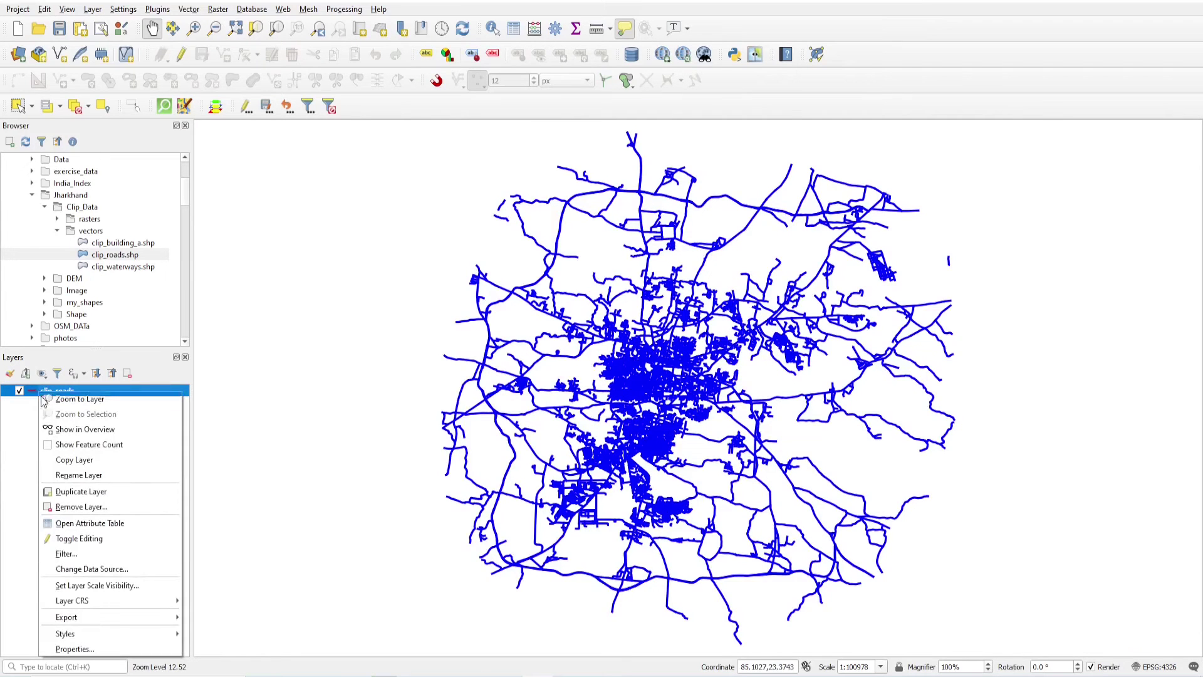
click(69, 650)
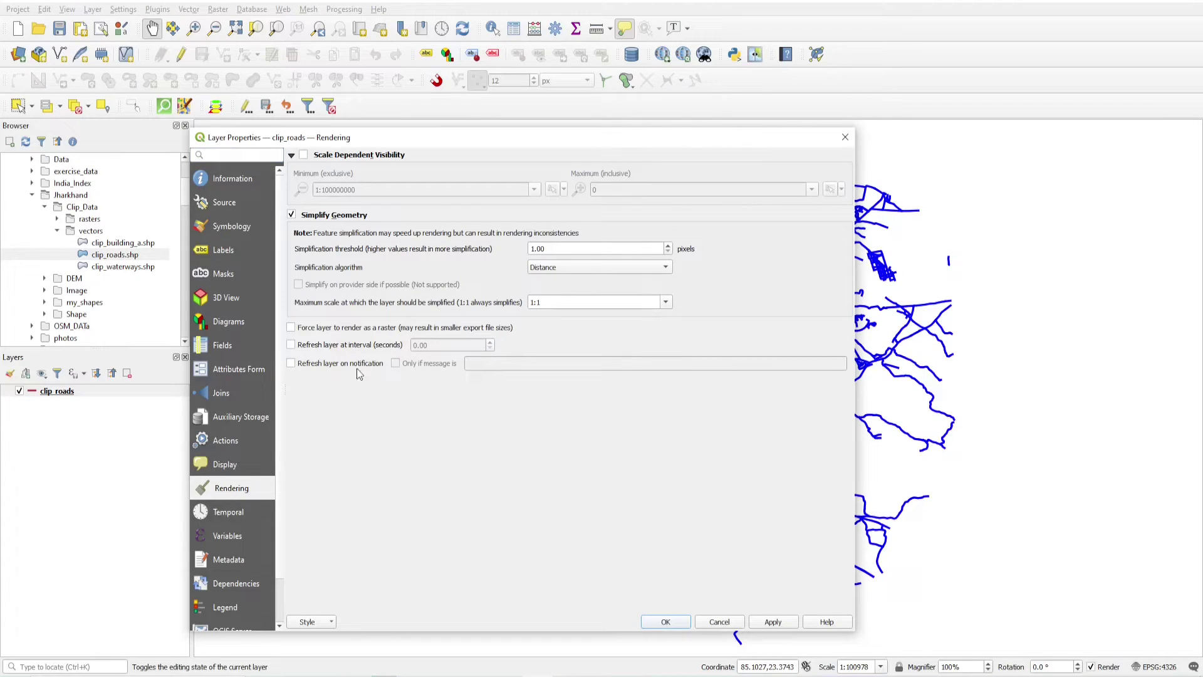
click(290, 345)
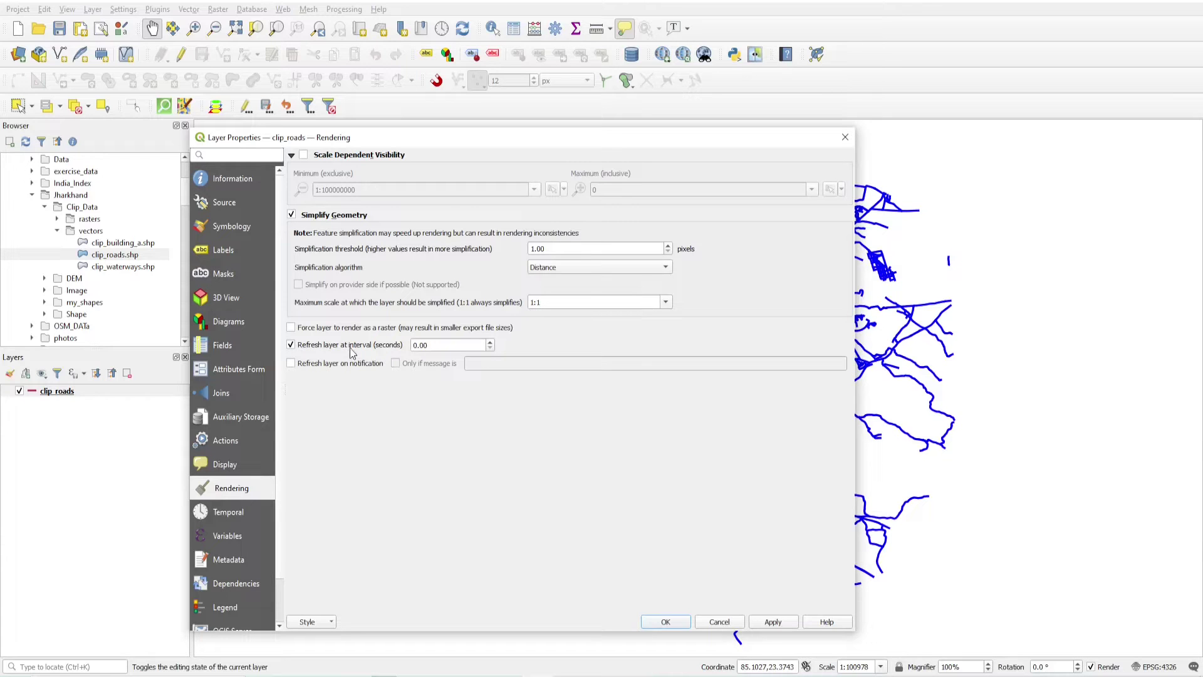
drag(418, 346, 408, 348)
text(1)
click(658, 623)
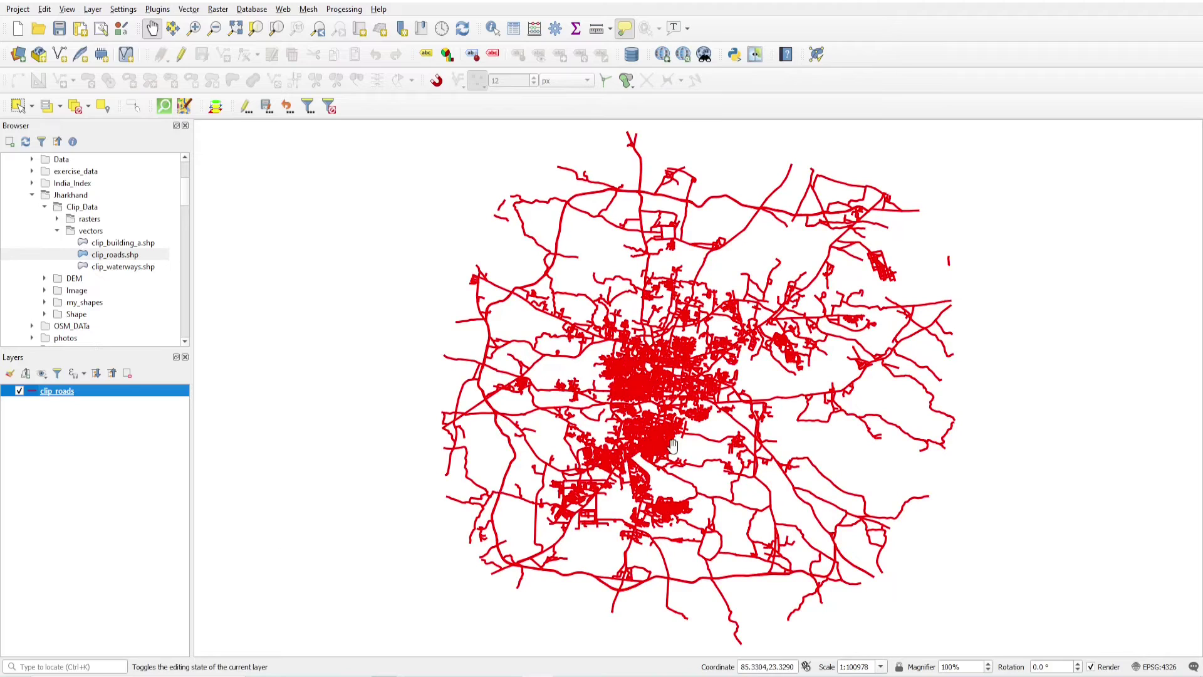
Pan the map left and right while the roads blink red and blue, then select clip_roads
drag(672, 446, 598, 451)
scroll(597, 451, down, 1)
scroll(637, 437, up, 1)
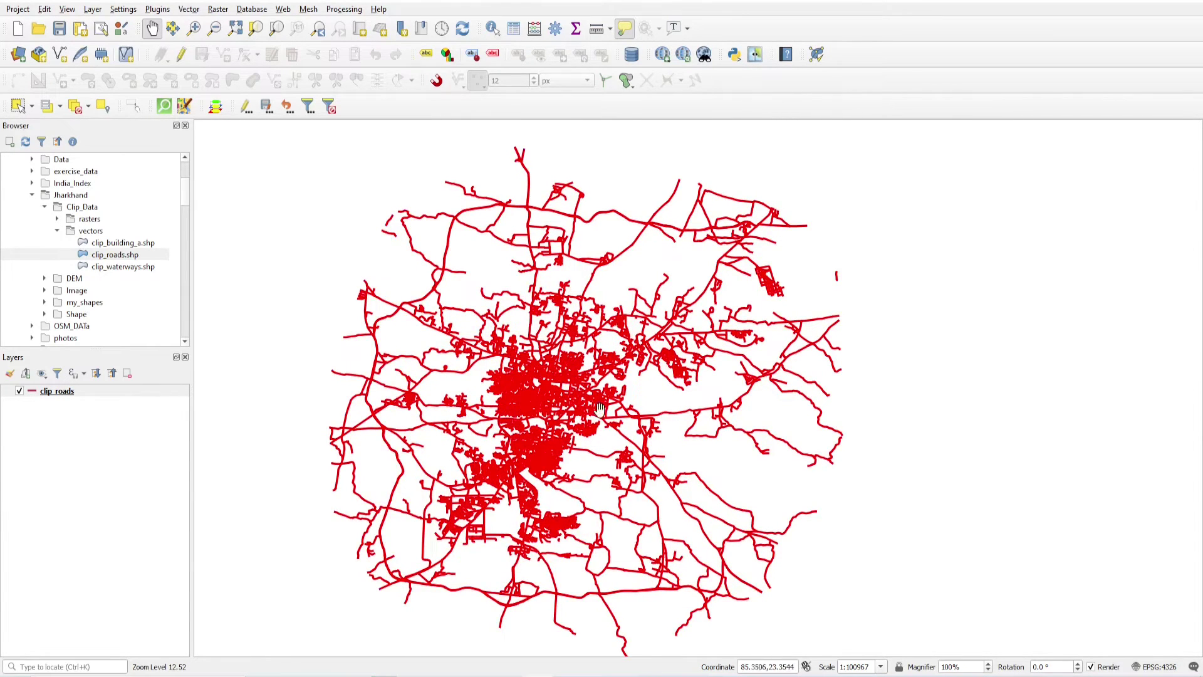
drag(600, 408, 697, 409)
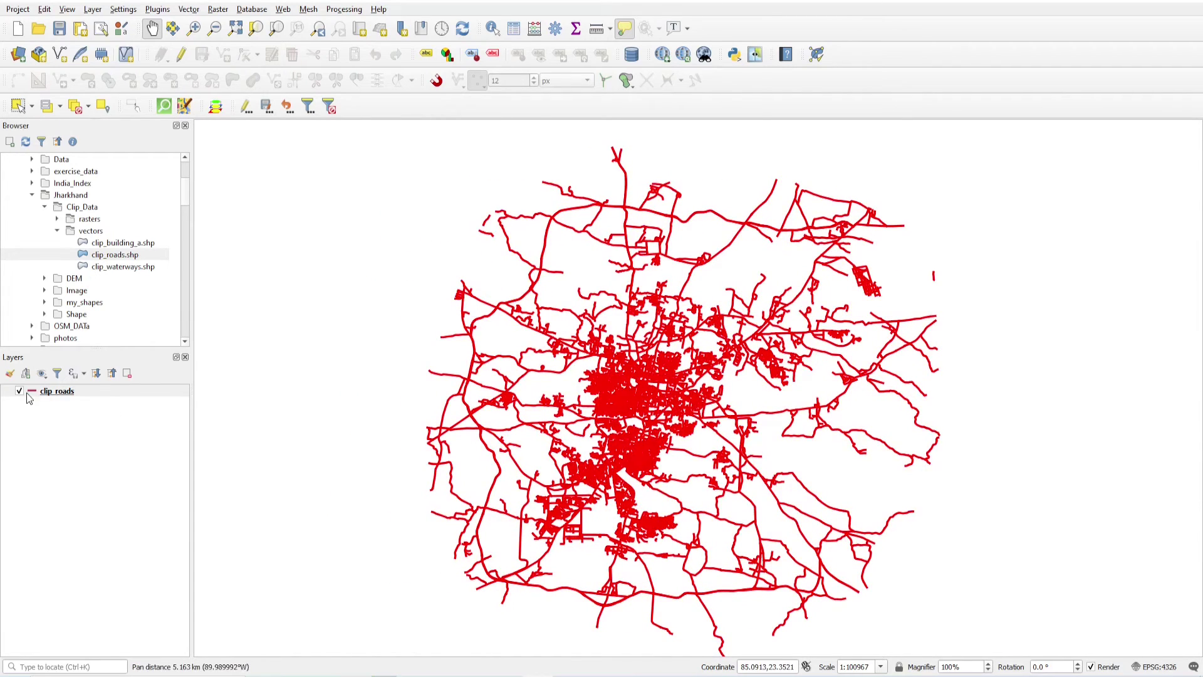
click(35, 391)
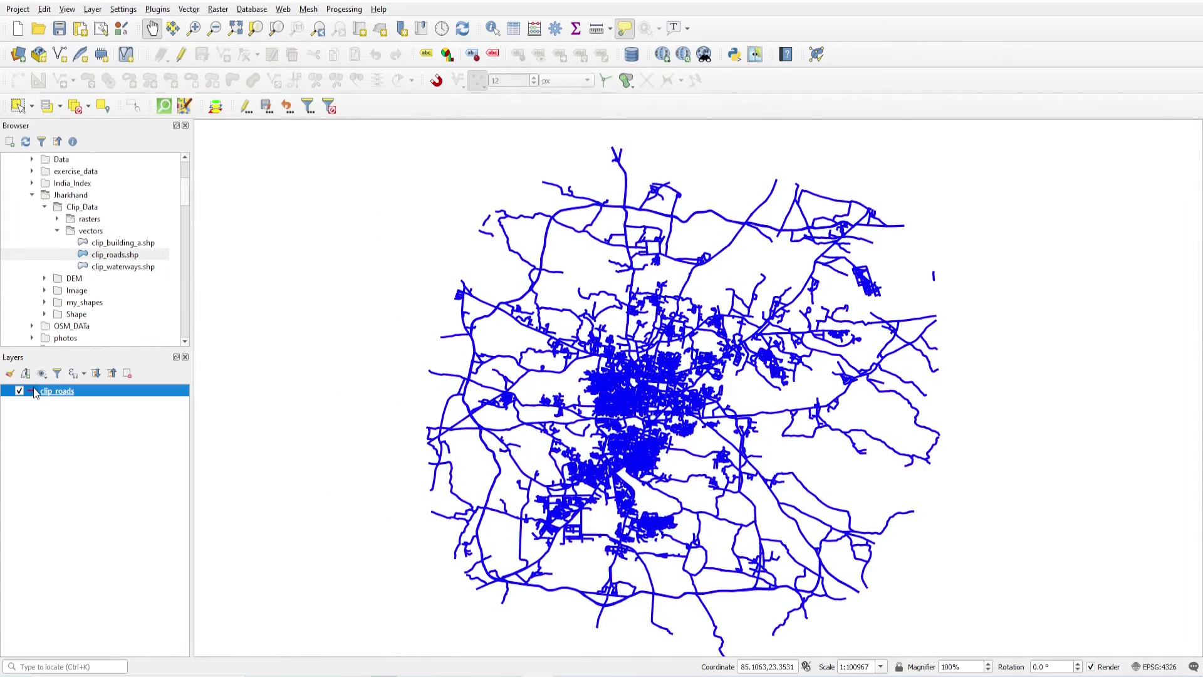
Remove the clip_roads layer from the project
right_click(35, 391)
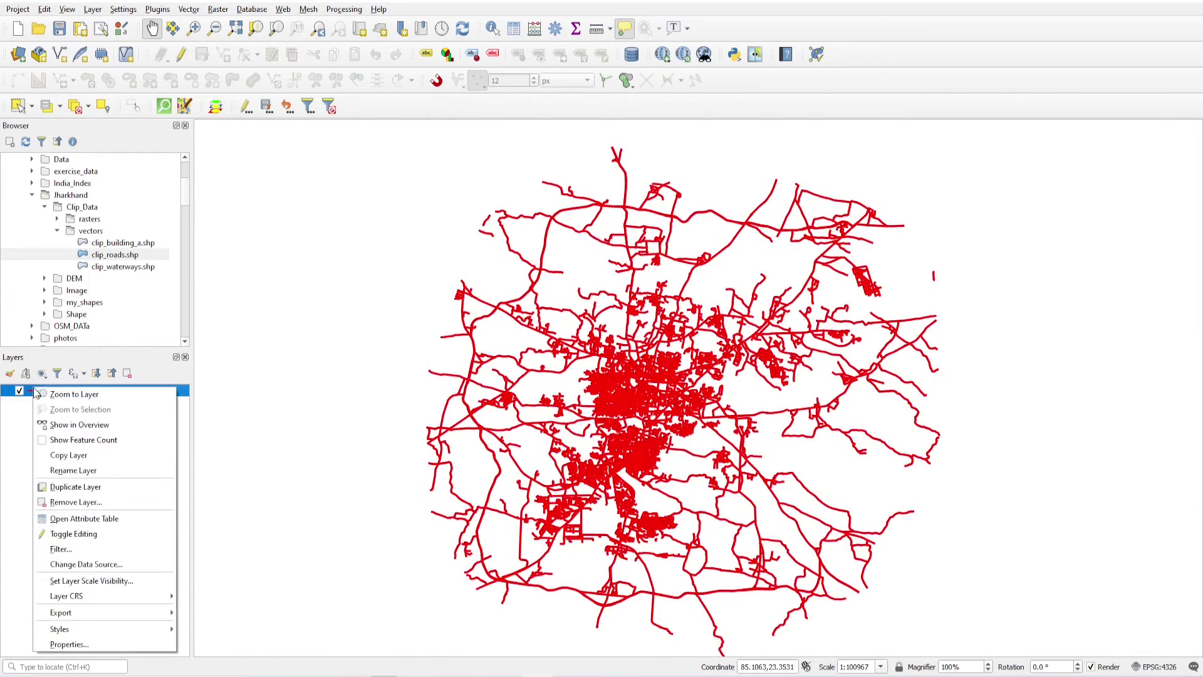
key(Escape)
click(128, 375)
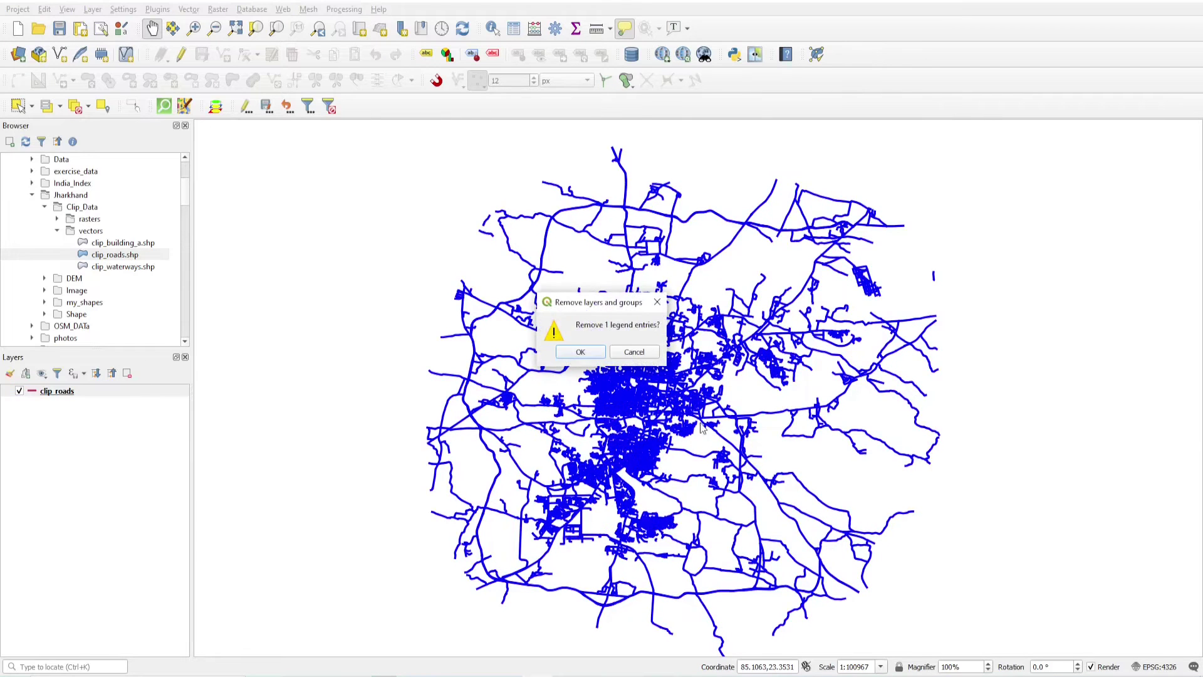
click(601, 355)
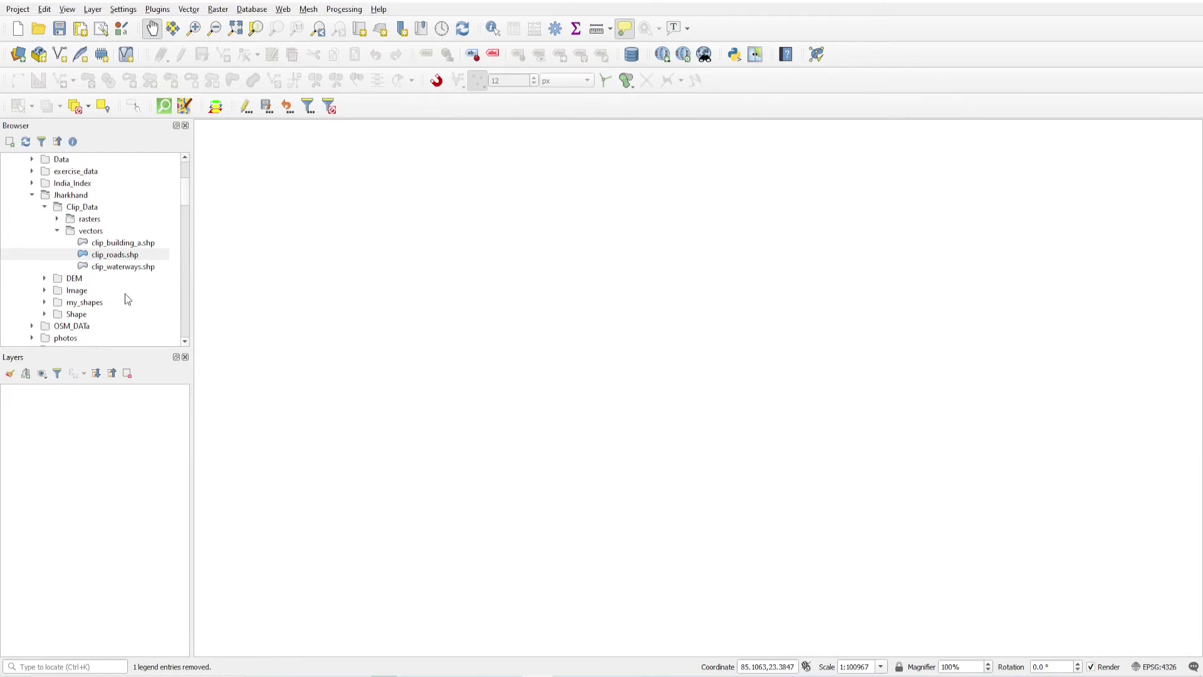
Re-add clip_roads.shp from the Browser and zoom in on the default tan roads
double_click(124, 260)
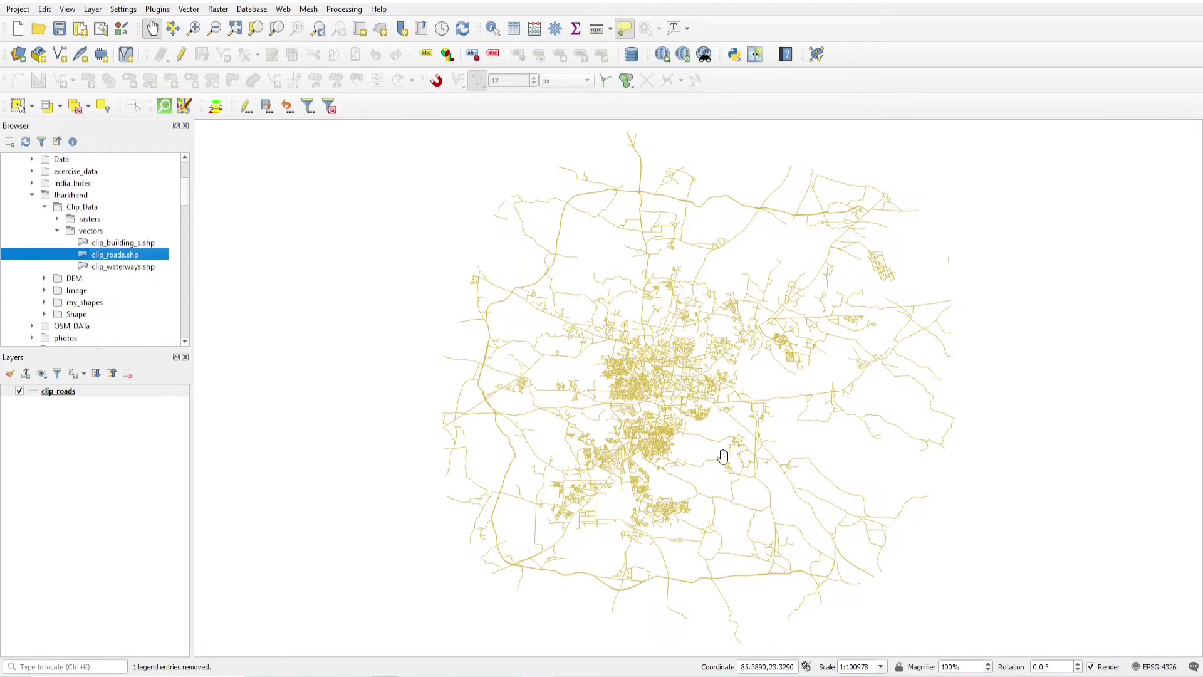
scroll(692, 407, up, 2)
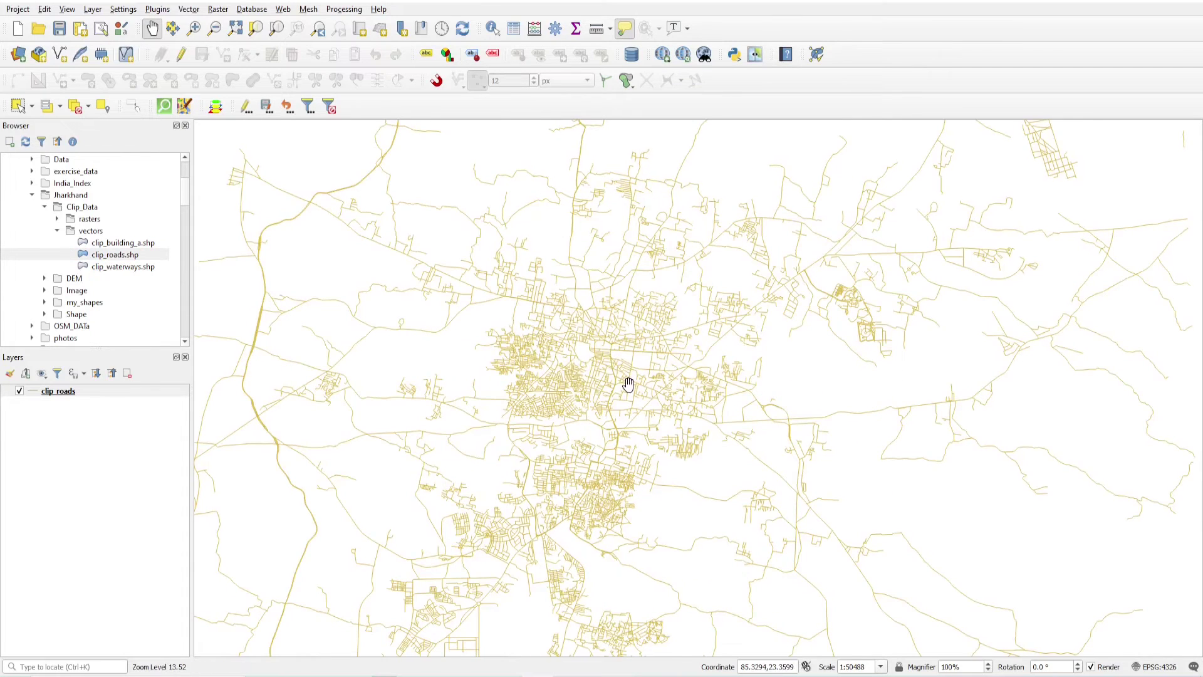
scroll(476, 332, down, 2)
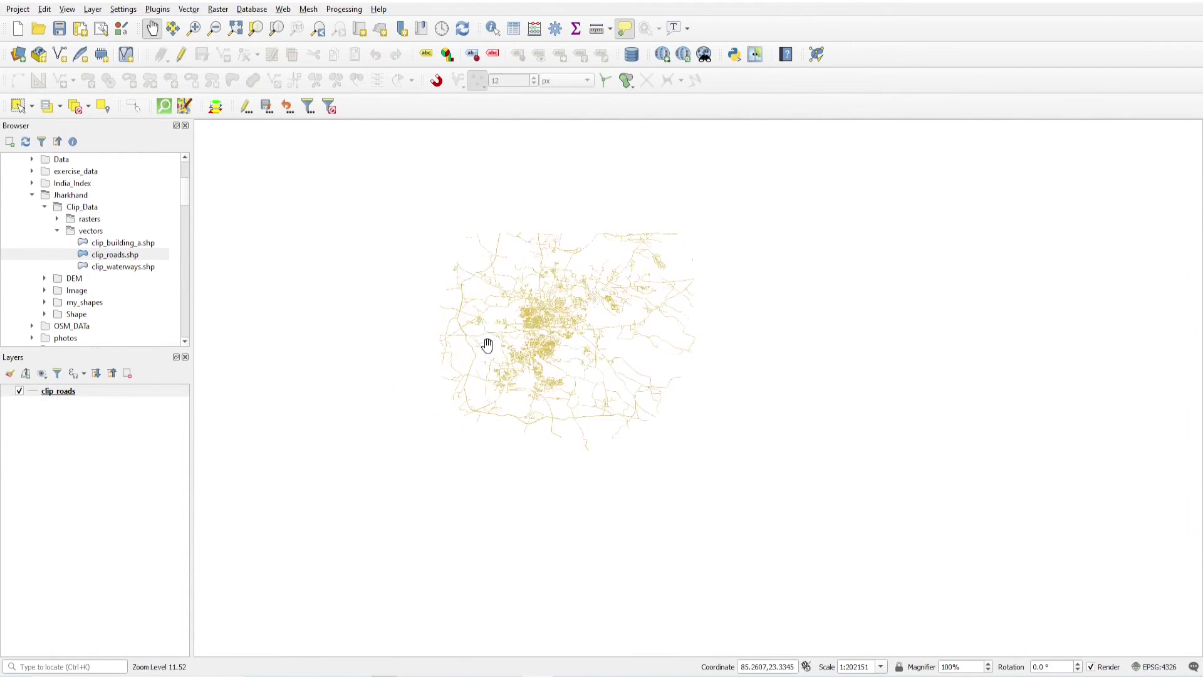
scroll(495, 417, up, 3)
scroll(430, 419, up, 1)
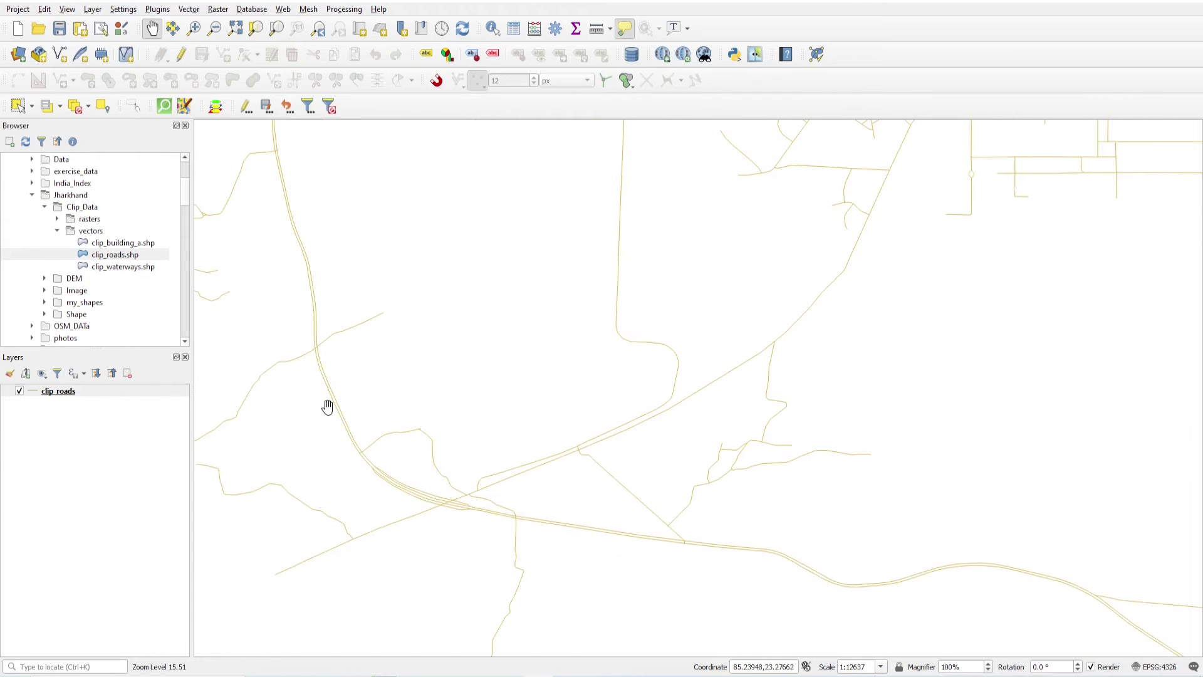
Identify the Ranchi Bypass road and confirm its ref is NH43
scroll(487, 403, down, 2)
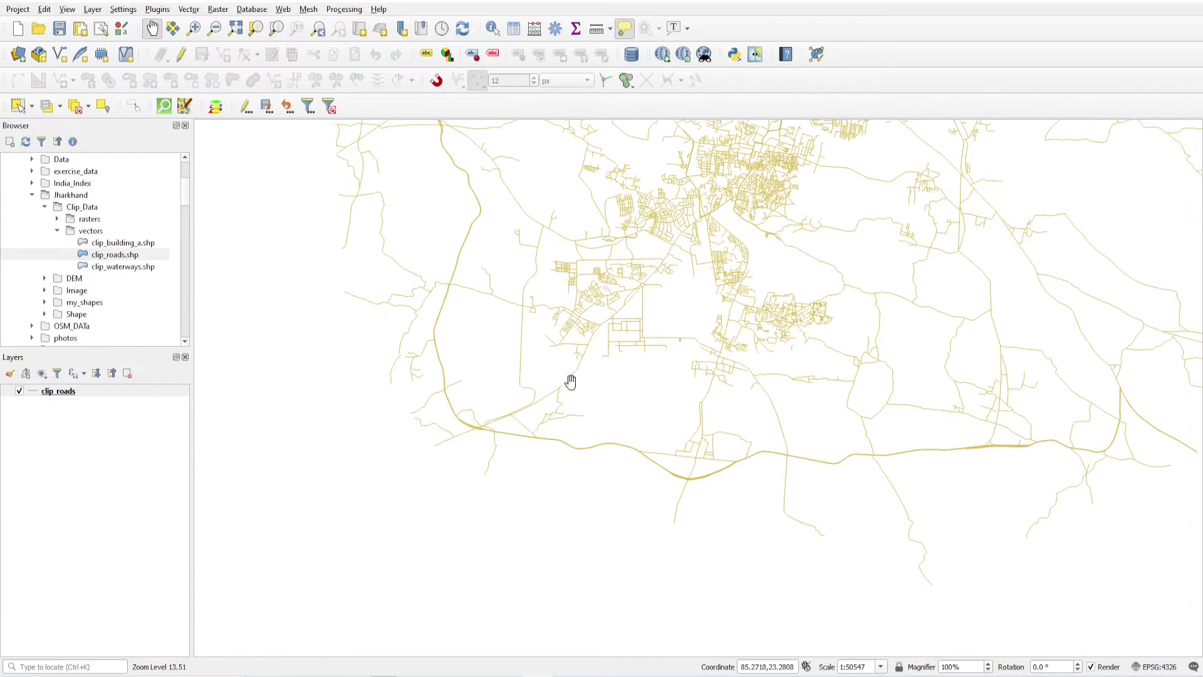
drag(569, 382, 530, 461)
scroll(557, 404, down, 1)
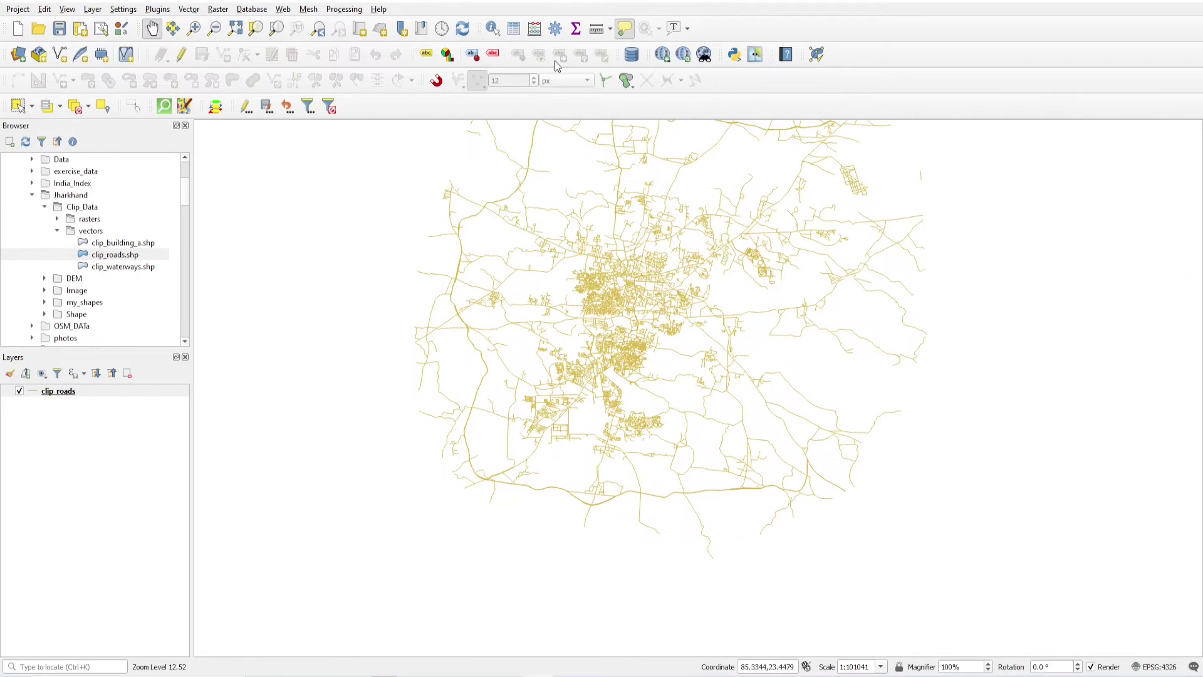
scroll(480, 352, up, 1)
click(493, 28)
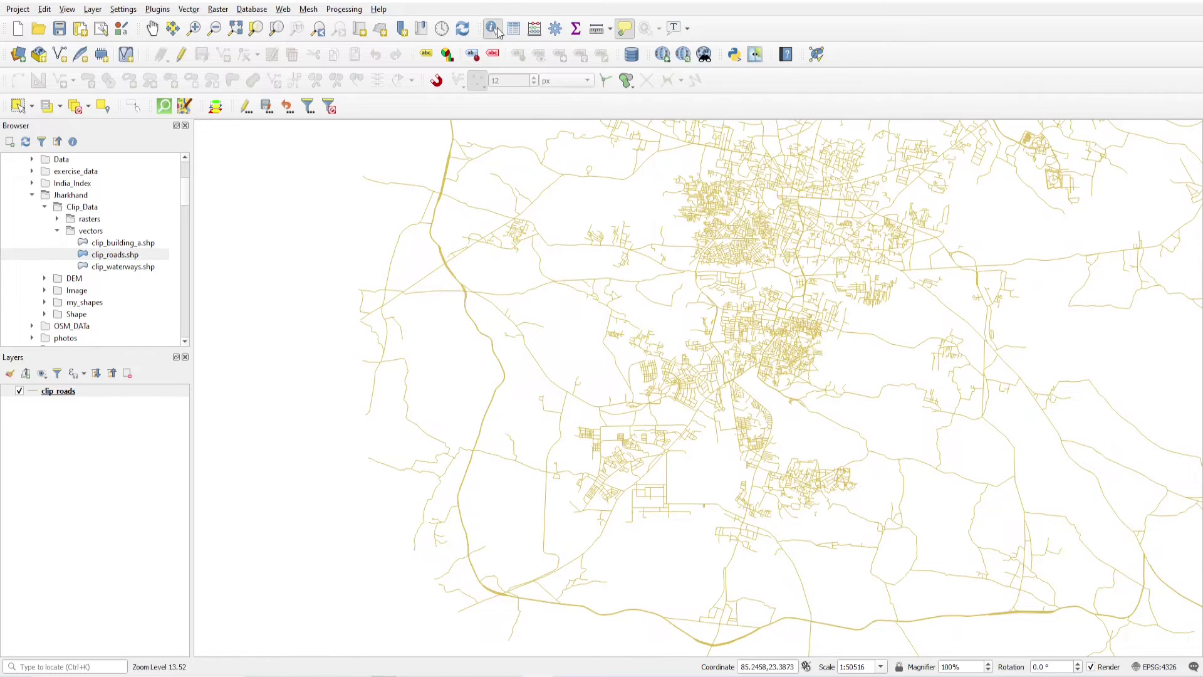
scroll(502, 407, up, 2)
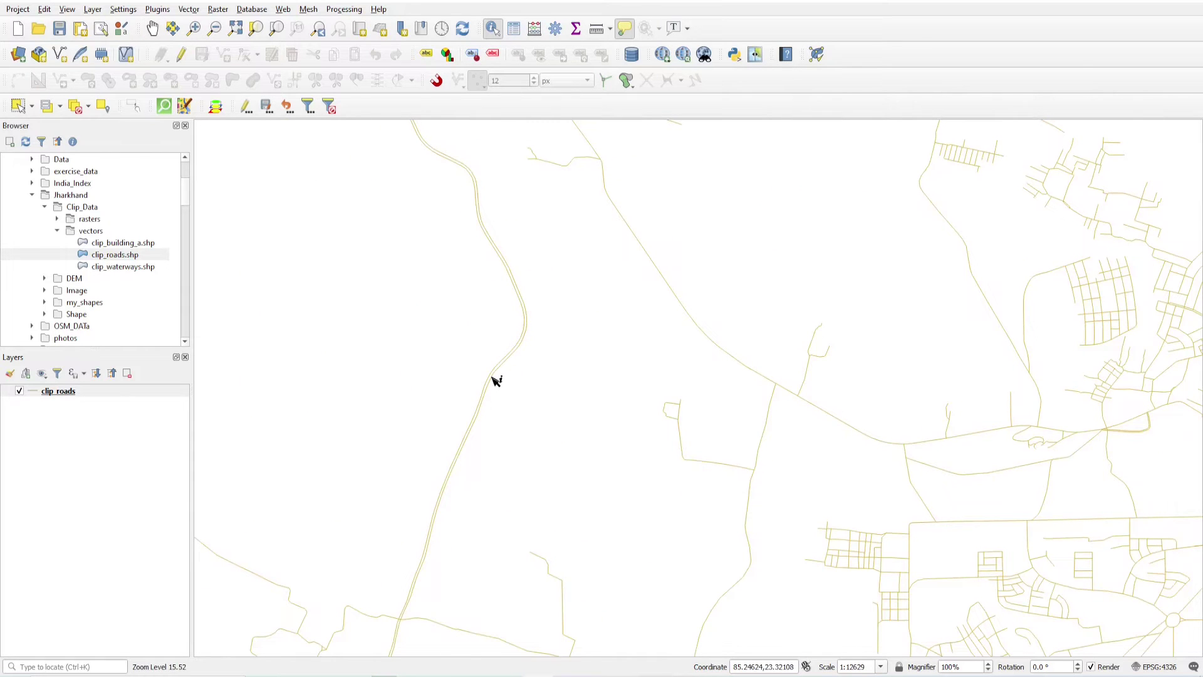
click(495, 380)
click(535, 388)
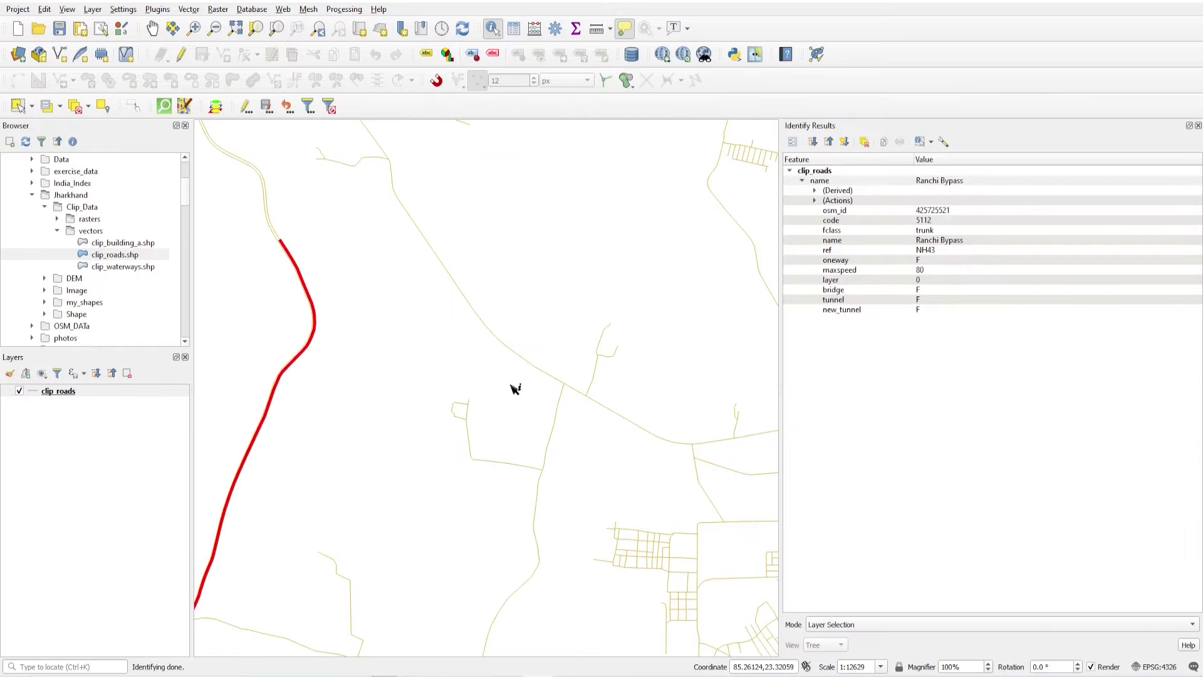
click(838, 256)
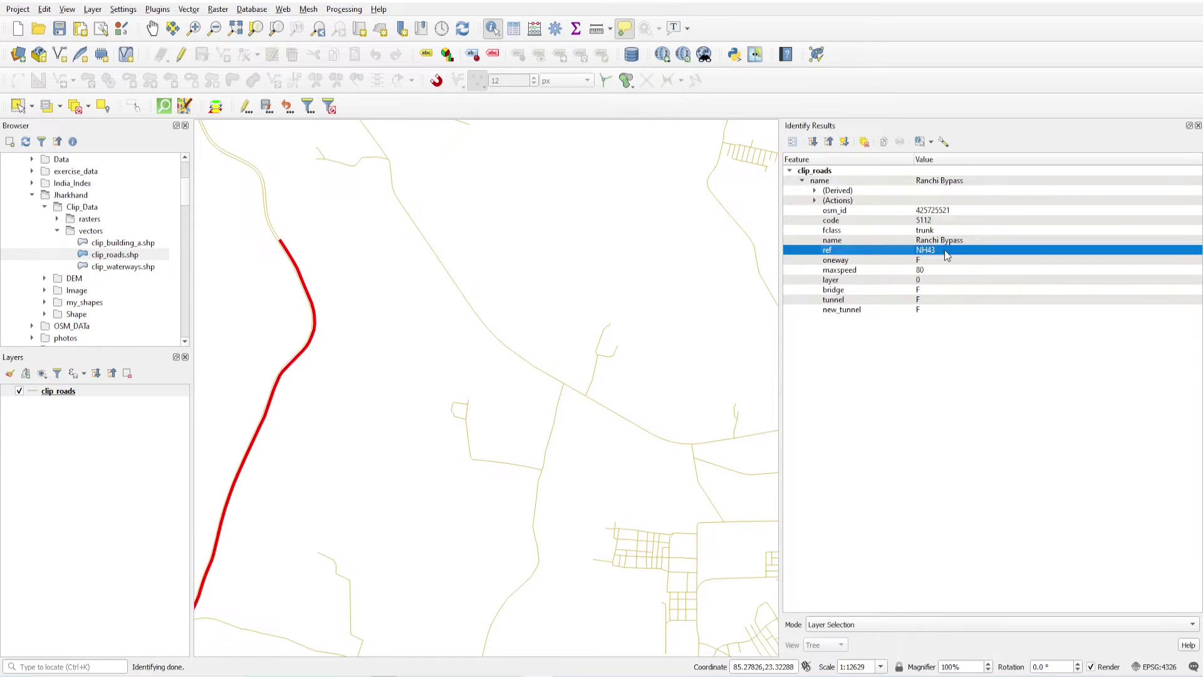
Close Identify Results, clear the highlight, and zoom to the full road extent
click(1199, 125)
scroll(623, 317, down, 3)
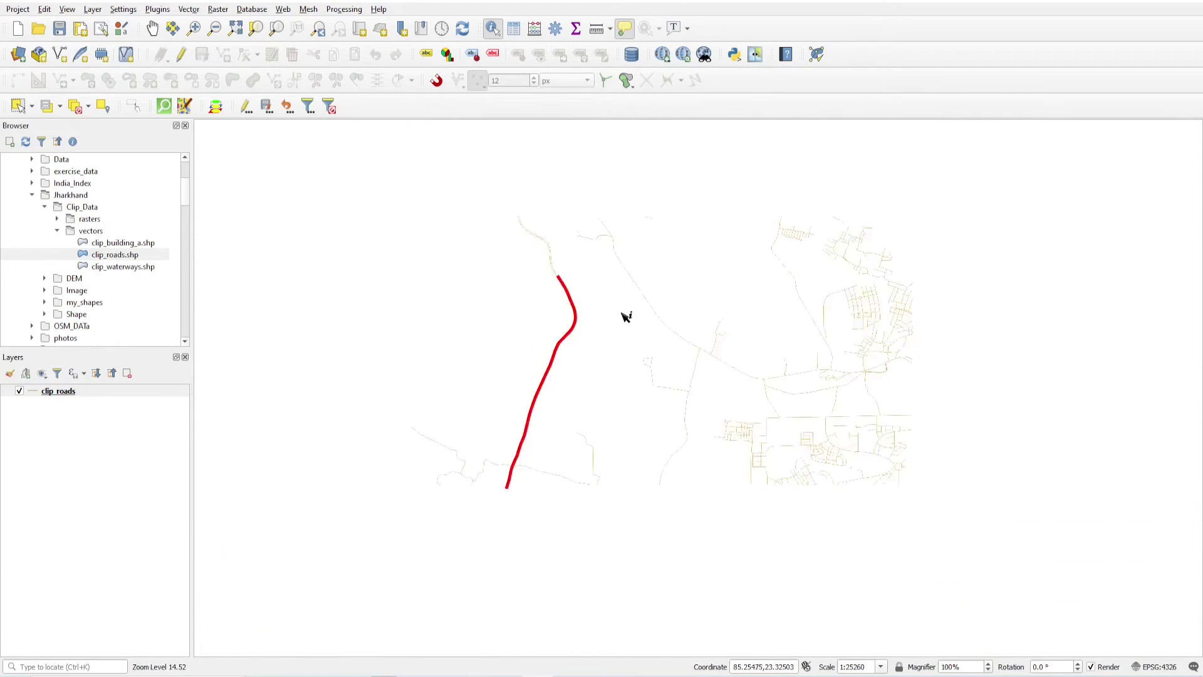
click(473, 417)
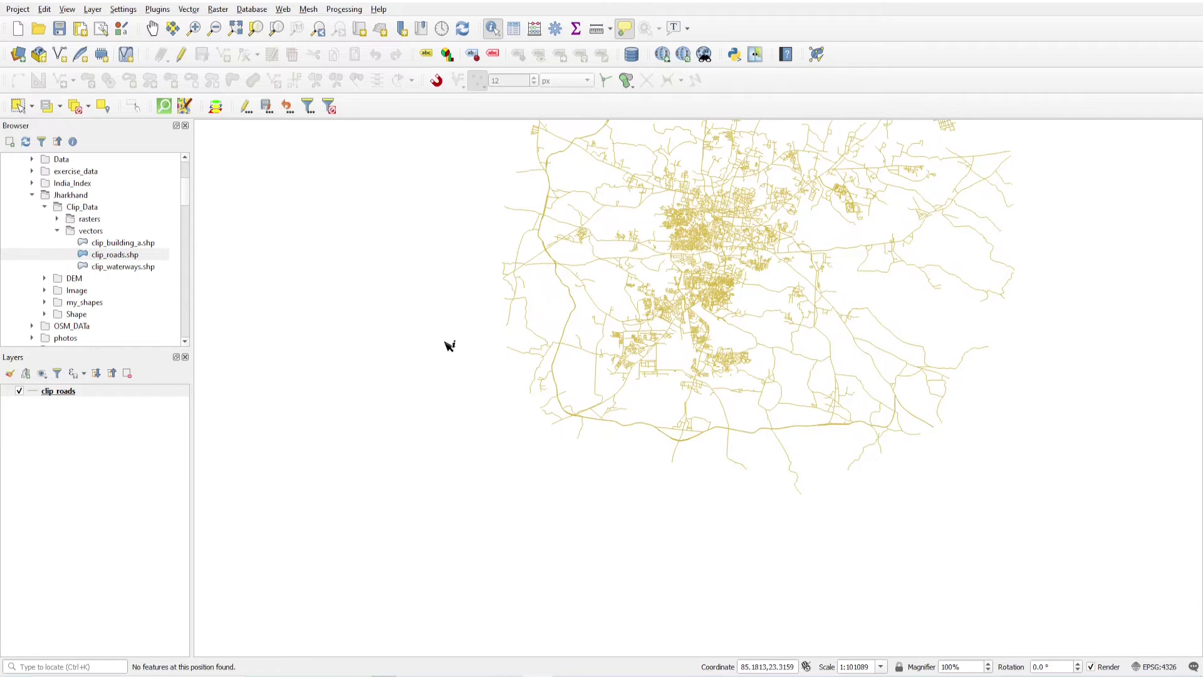
click(235, 28)
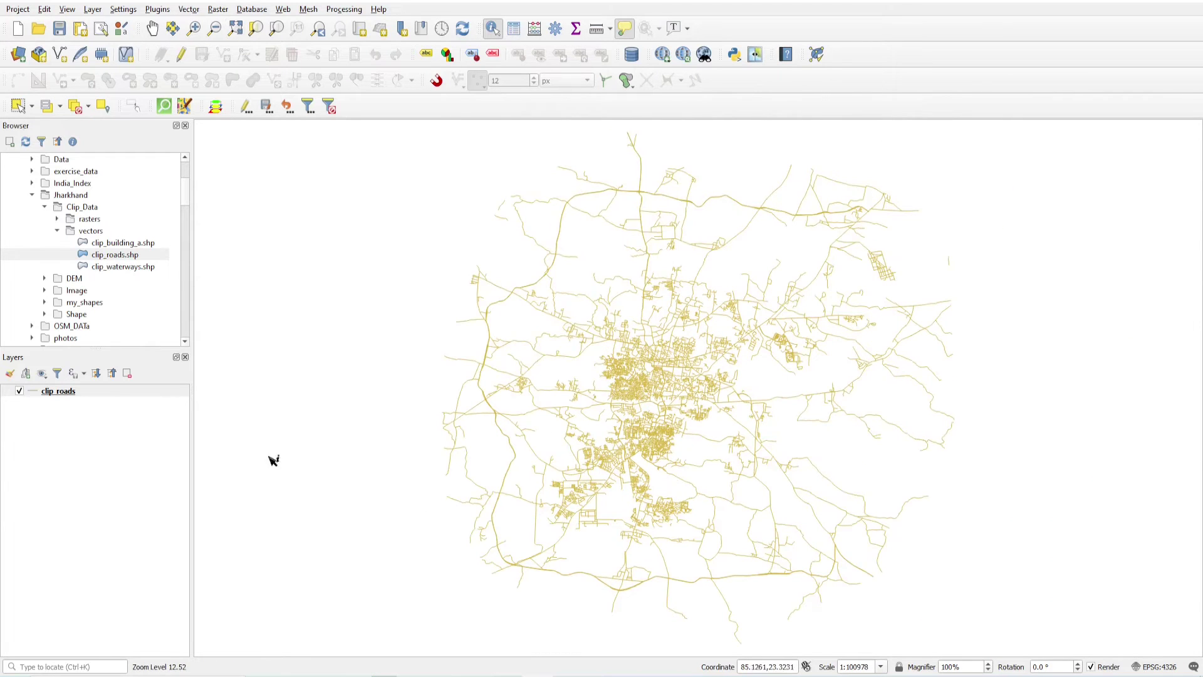
Open Layer Styling for the fresh clip_roads layer and show its tan 0.26 mm Simple Line
right_click(73, 390)
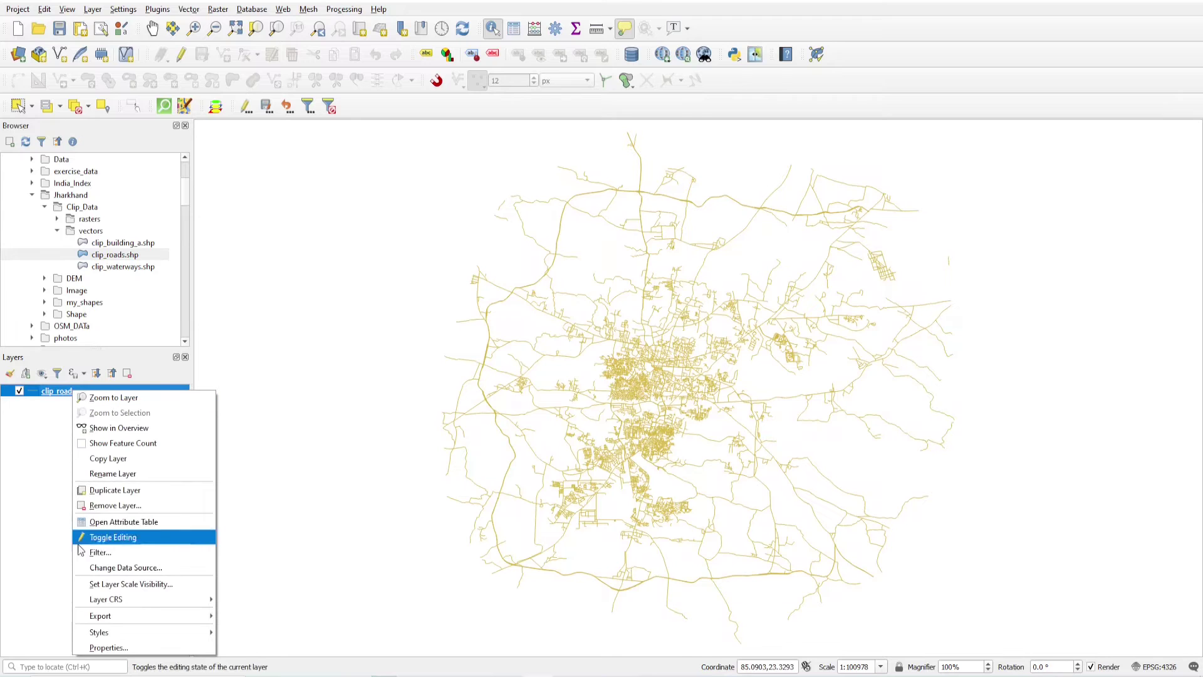
click(294, 393)
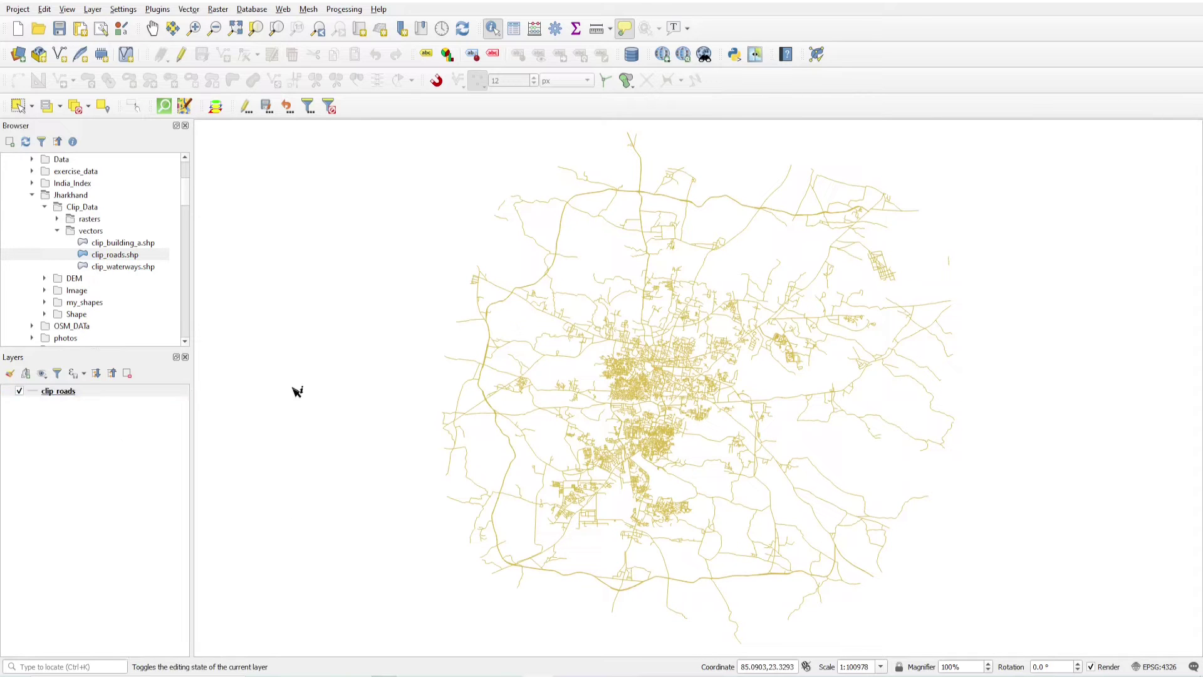
click(83, 392)
click(10, 374)
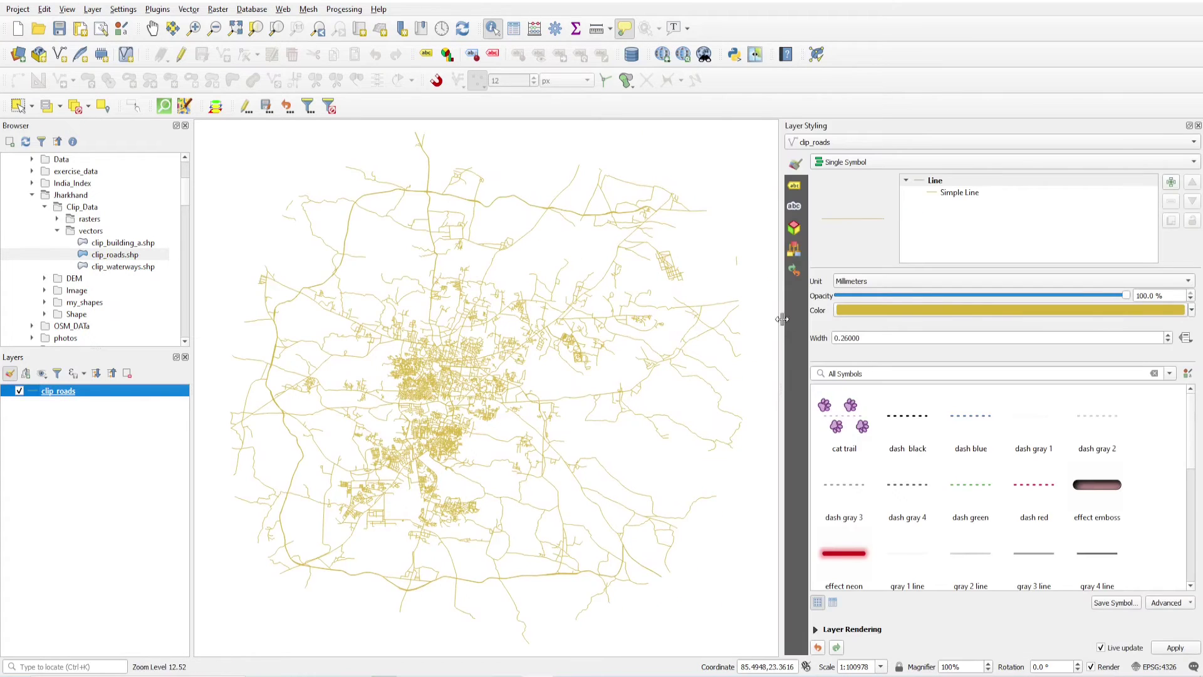
click(960, 193)
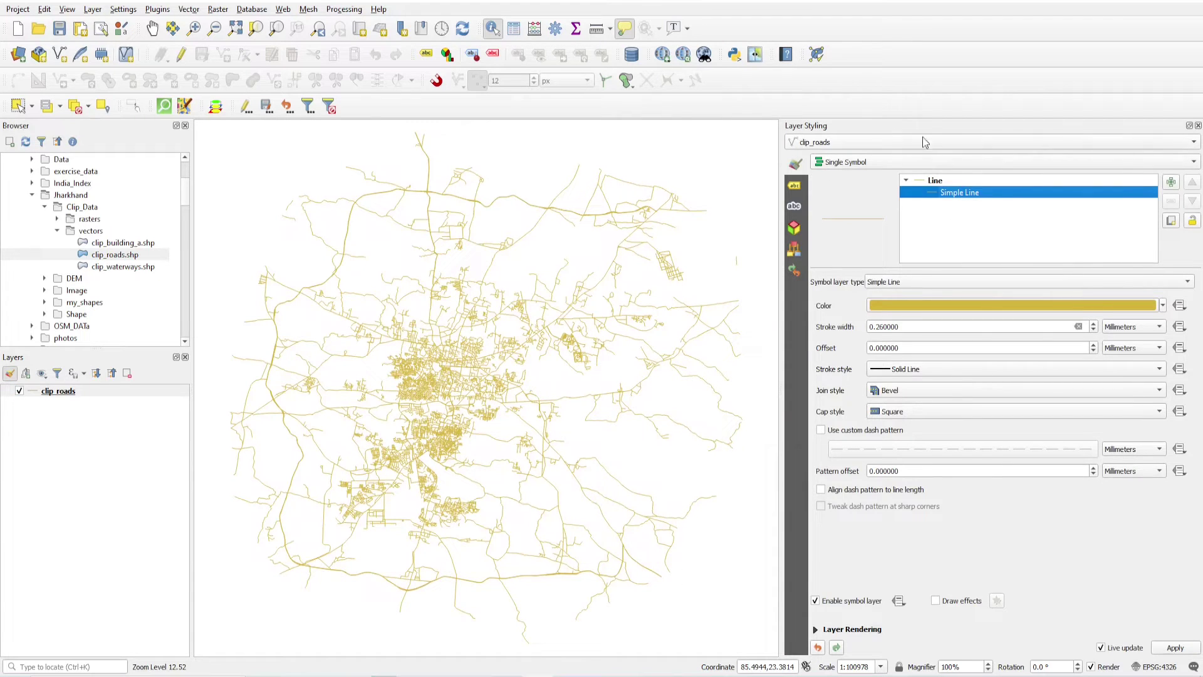
Change the symbol layer type to Geometry Generator producing line geometry
click(927, 283)
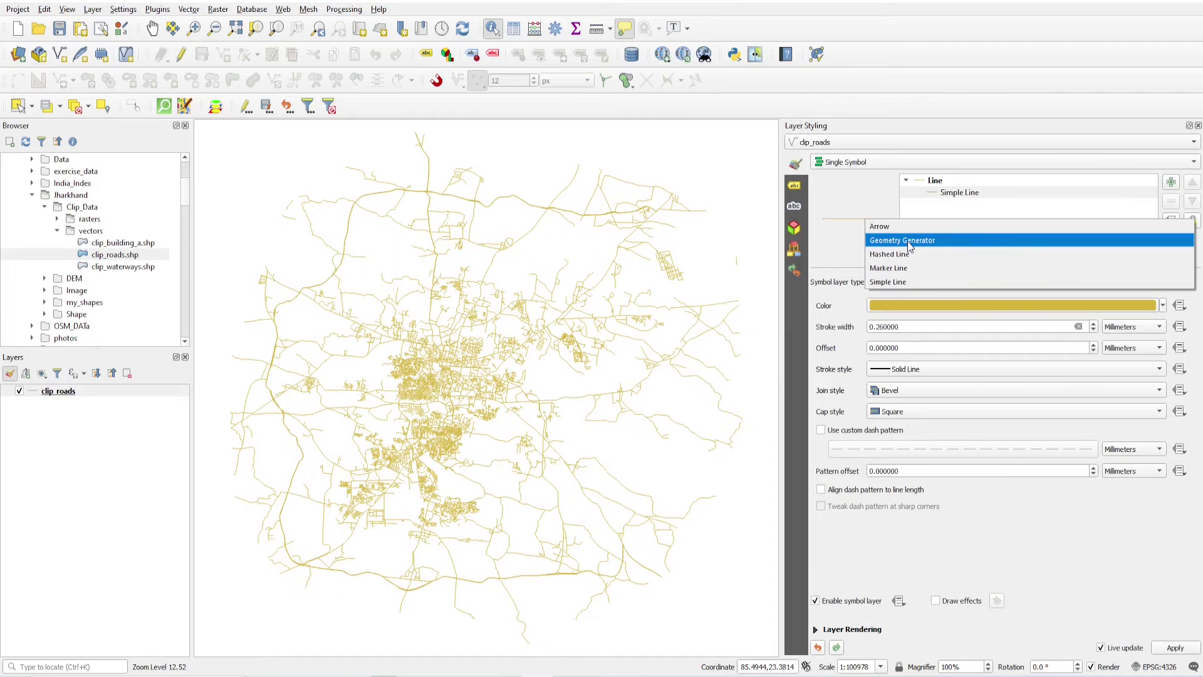
click(909, 241)
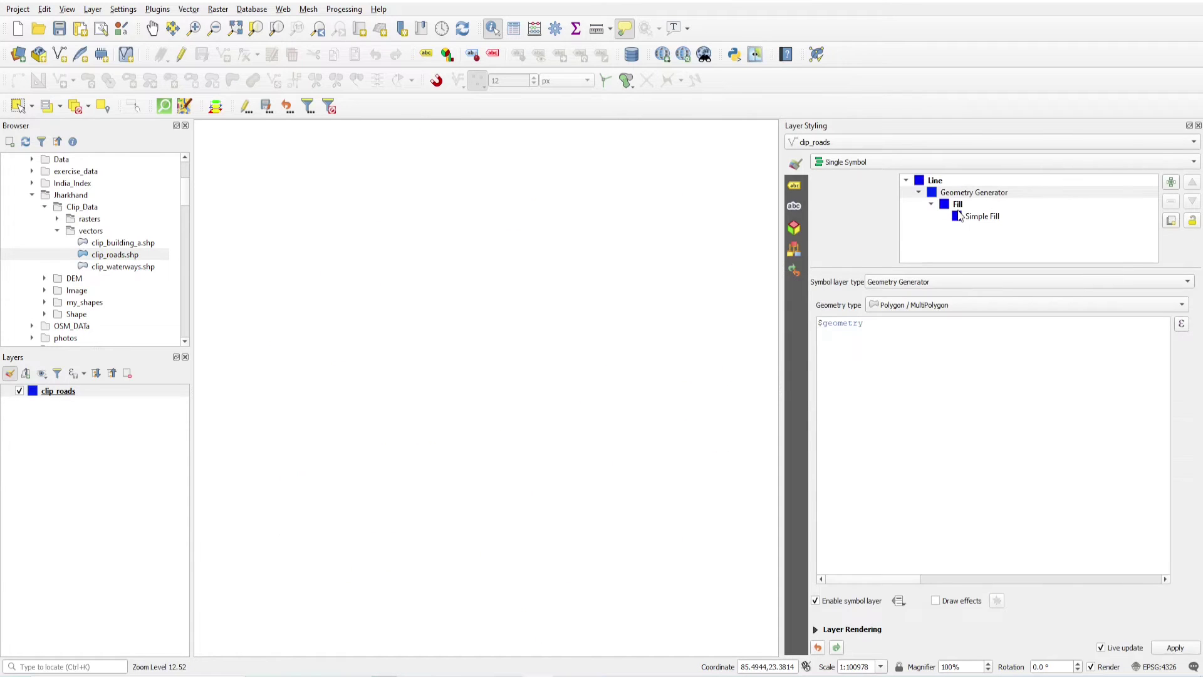
click(928, 299)
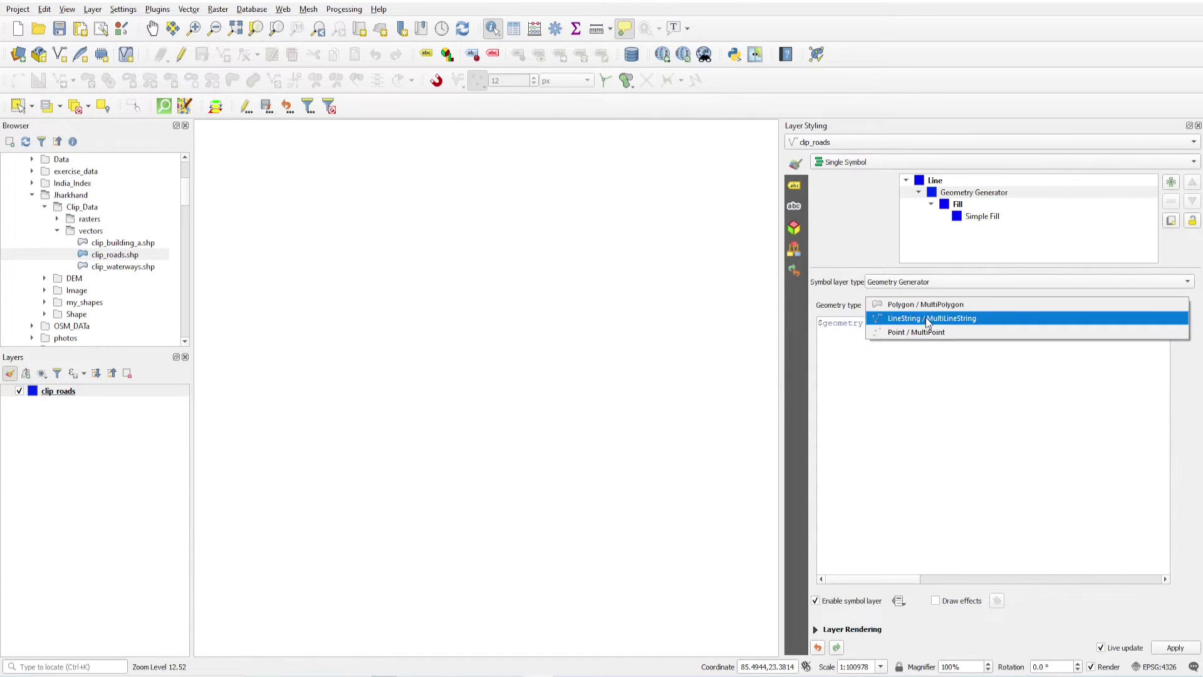
click(929, 318)
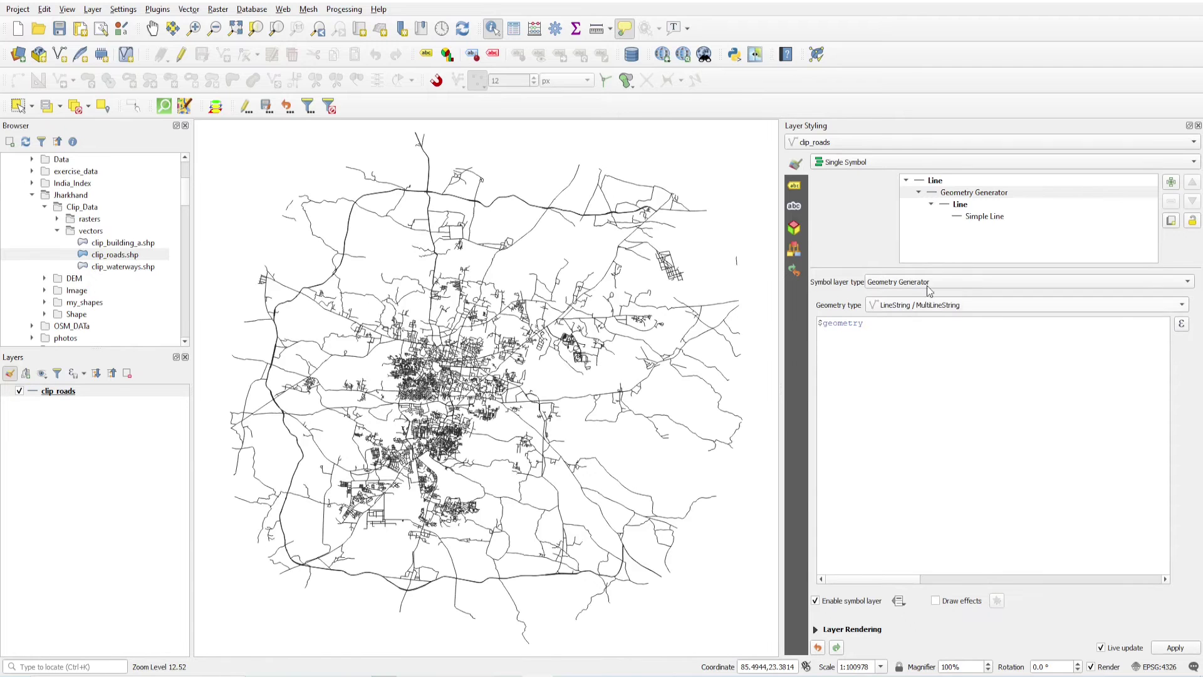
Make the generator's inner line red, keeping its stroke width at 0.26 mm
click(988, 219)
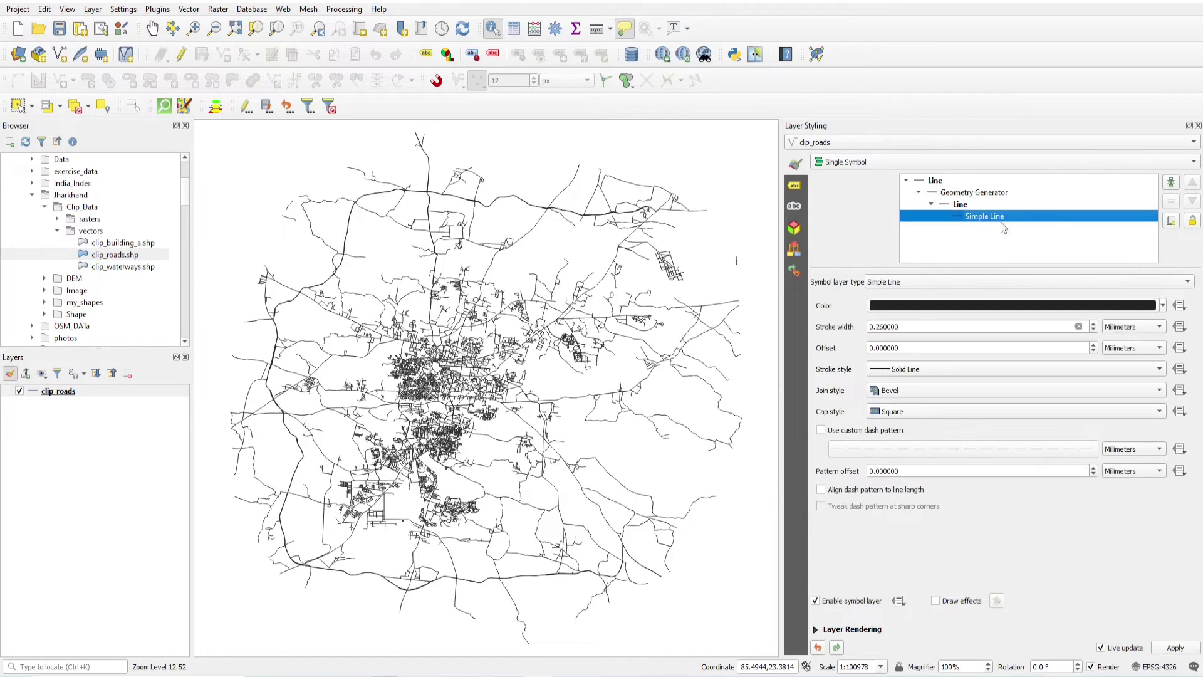
click(1093, 324)
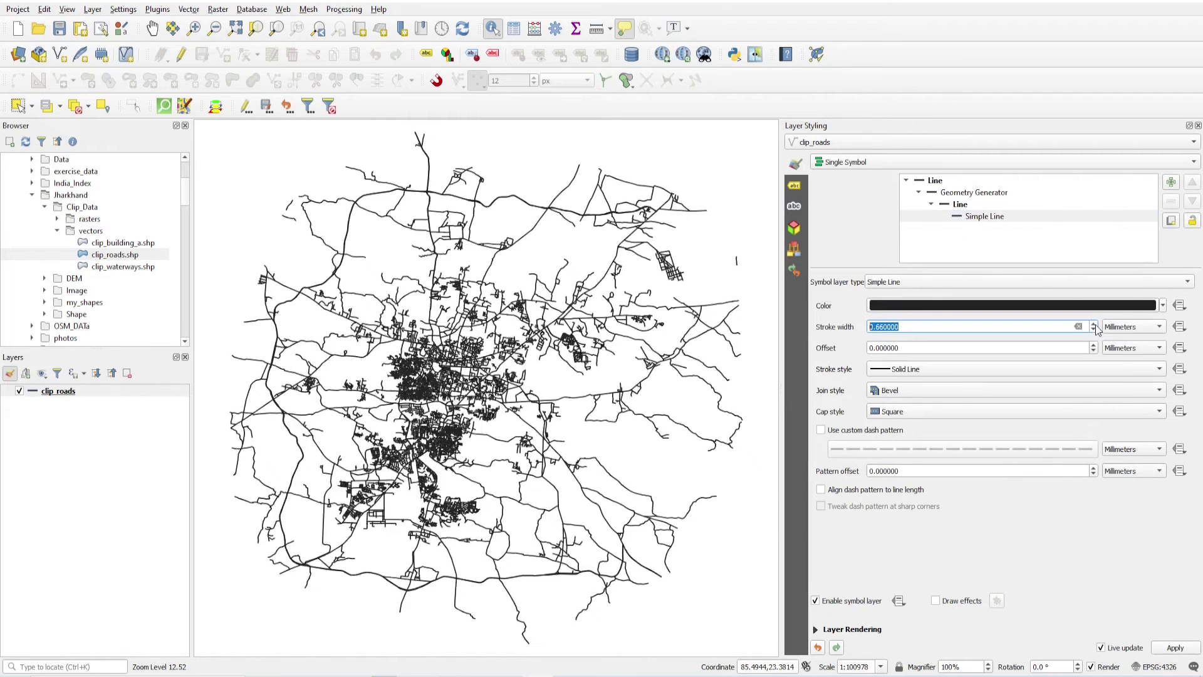
click(1093, 324)
click(1163, 305)
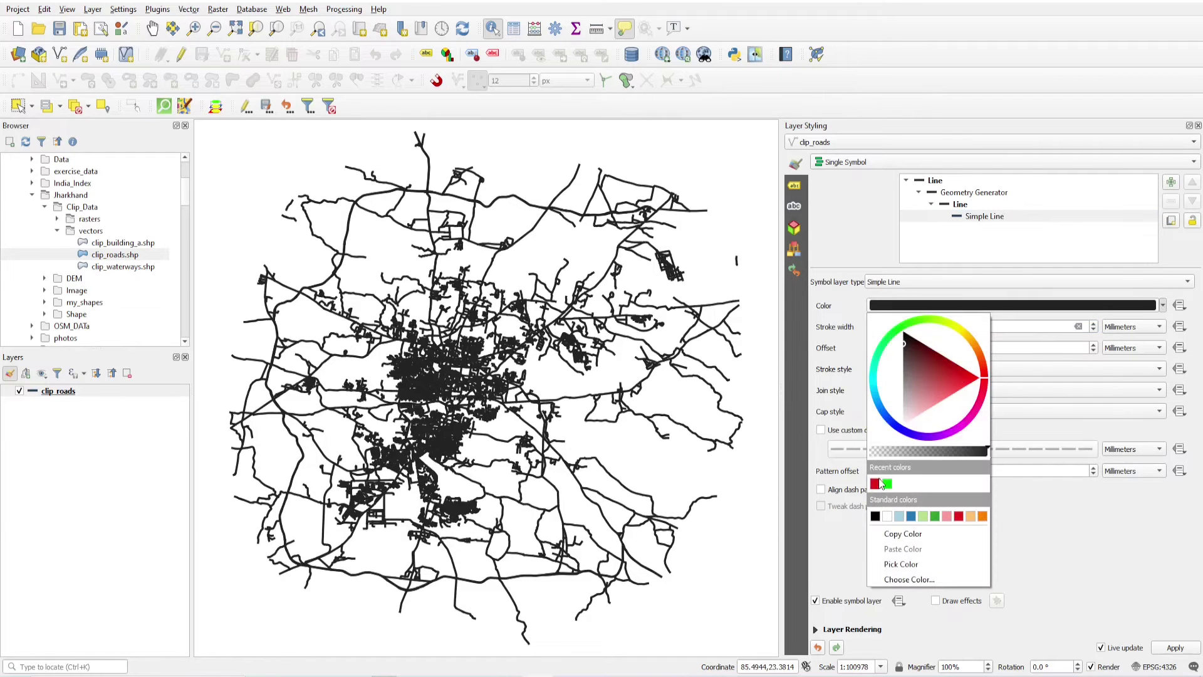
click(876, 483)
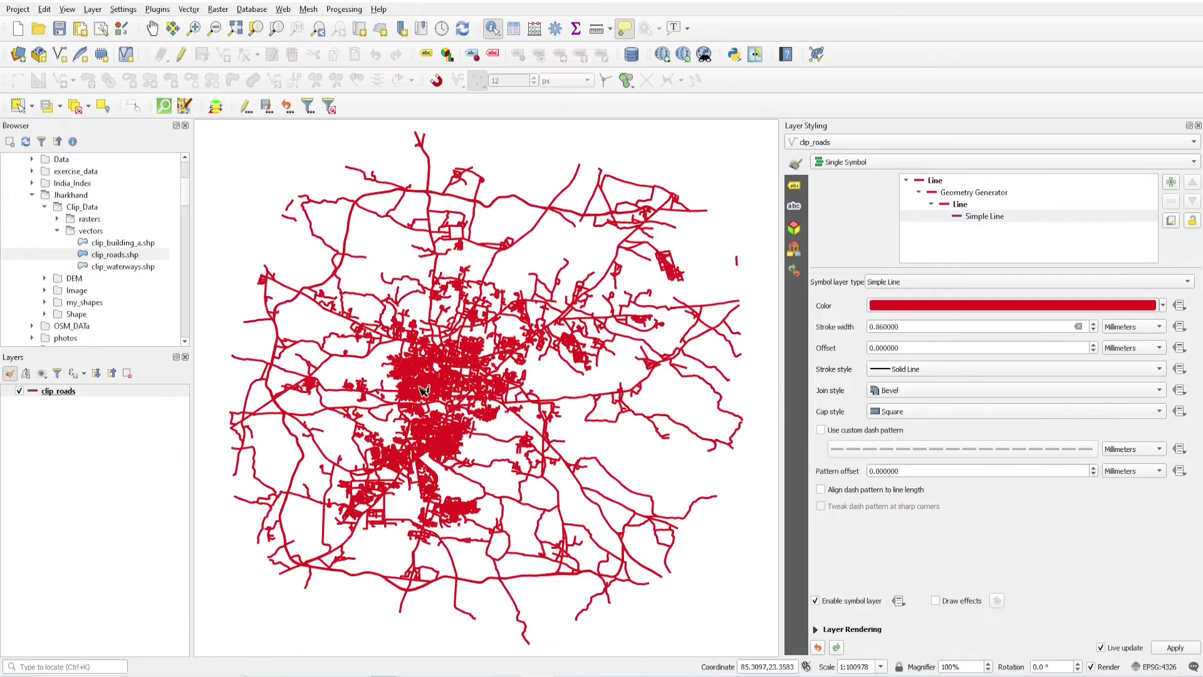
scroll(425, 391, up, 5)
scroll(473, 403, down, 4)
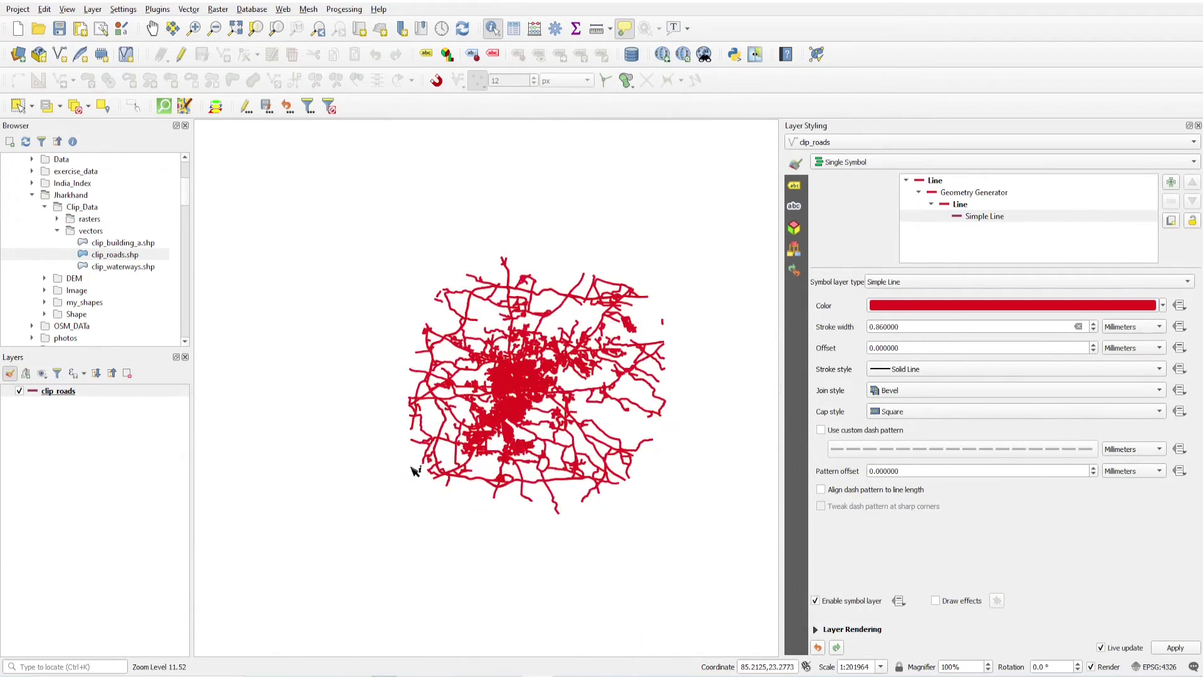
scroll(417, 471, up, 2)
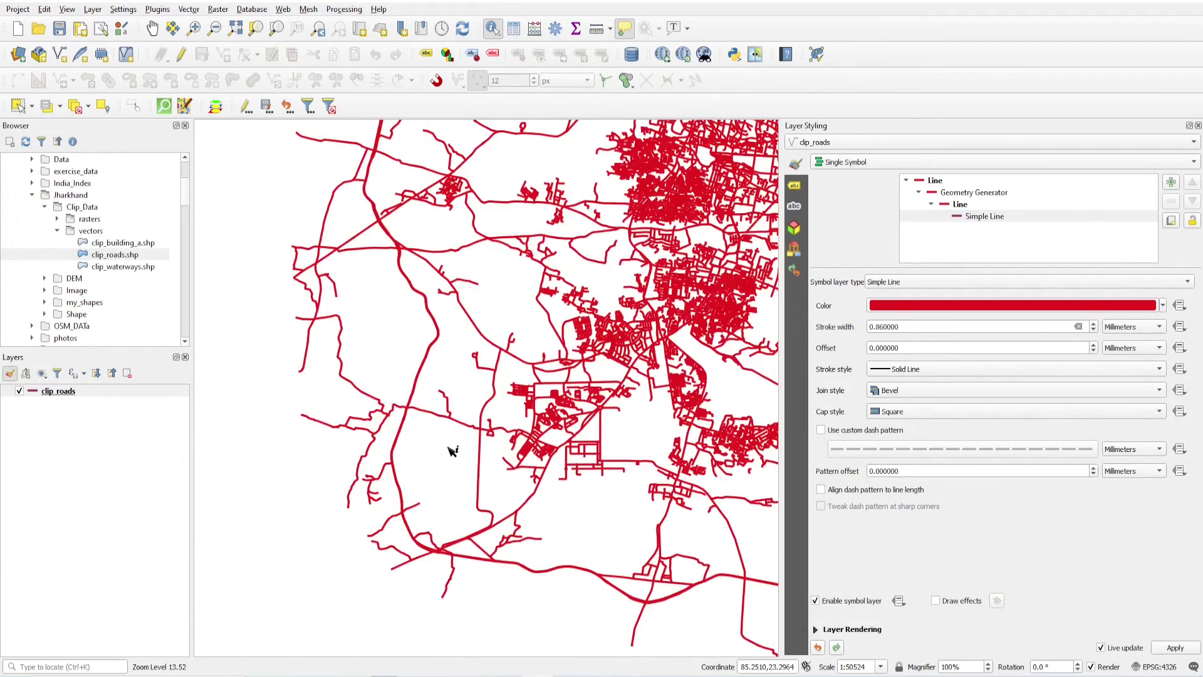
click(1094, 330)
click(1094, 330)
click(1094, 330)
click(1093, 330)
click(1093, 329)
click(1093, 330)
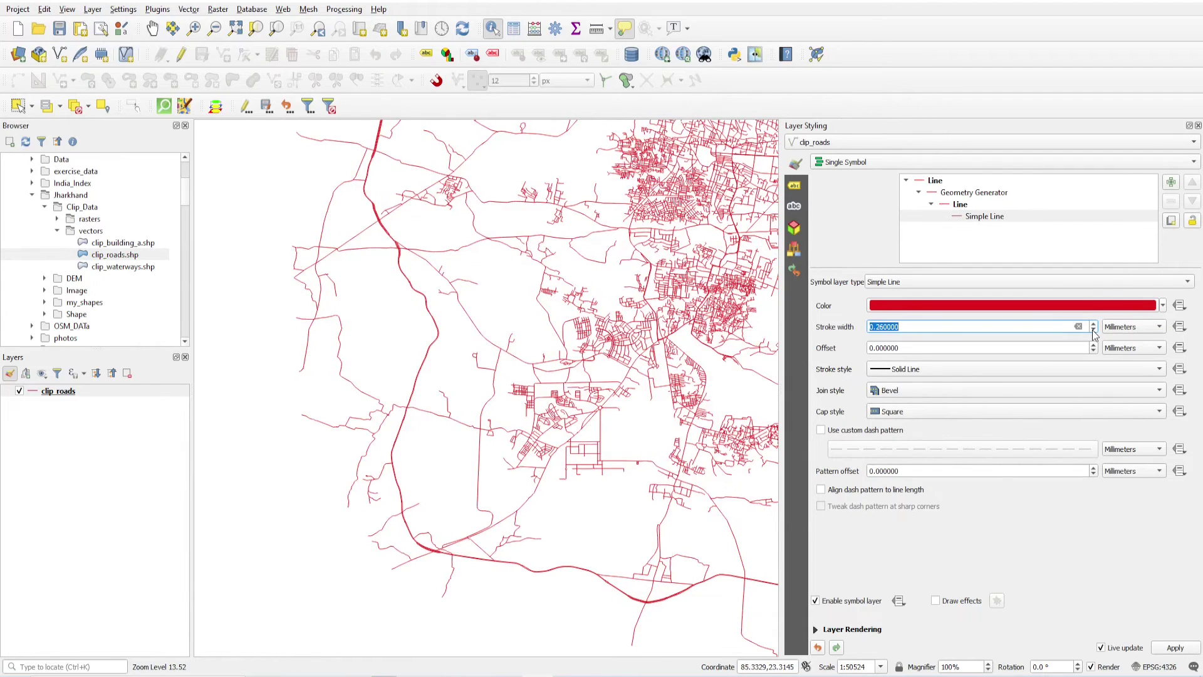
Open the geometry generator's Expression Dialog showing $geometry
click(975, 195)
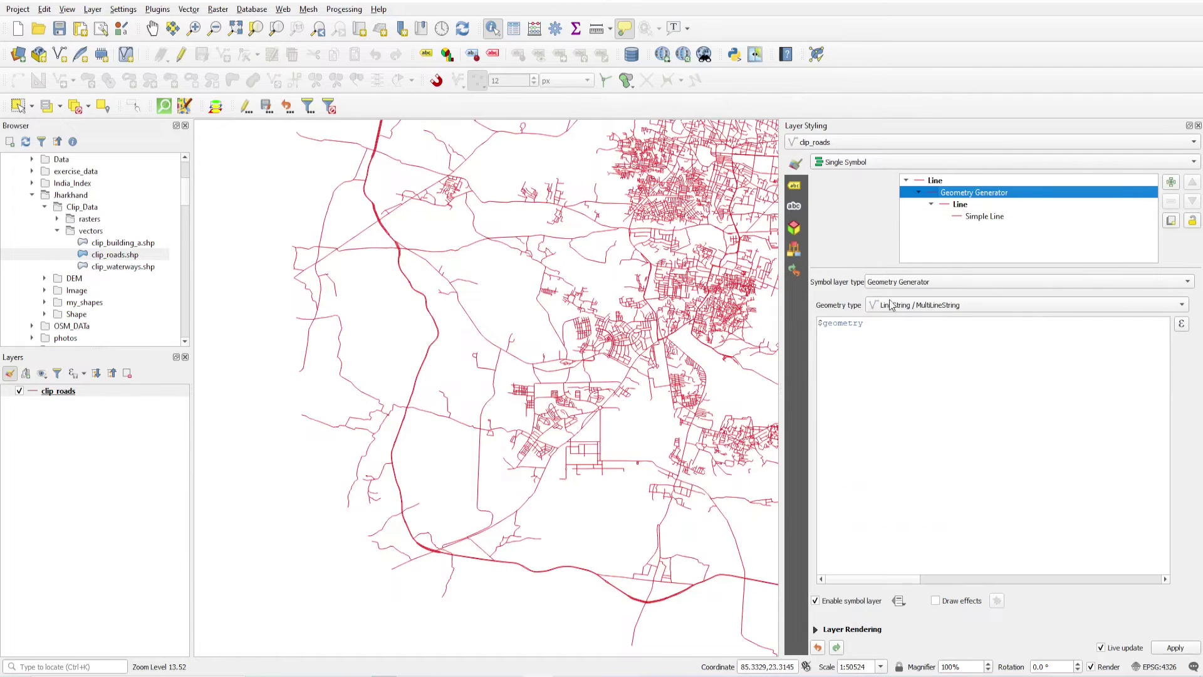
click(873, 327)
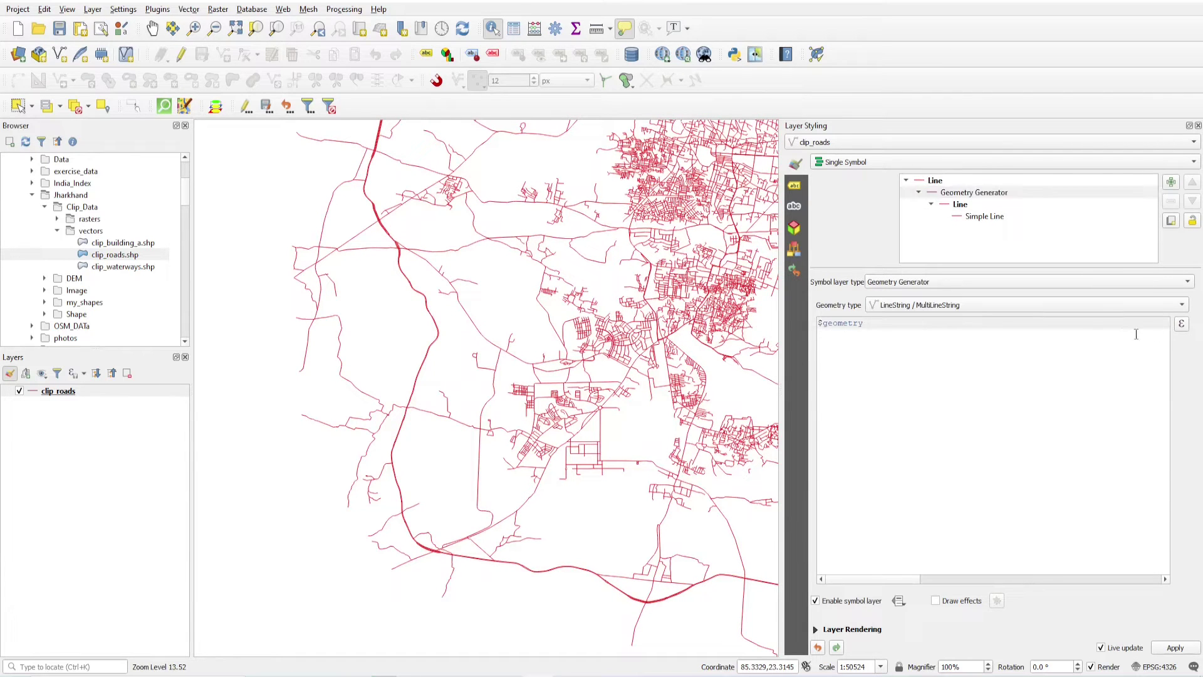
click(1181, 324)
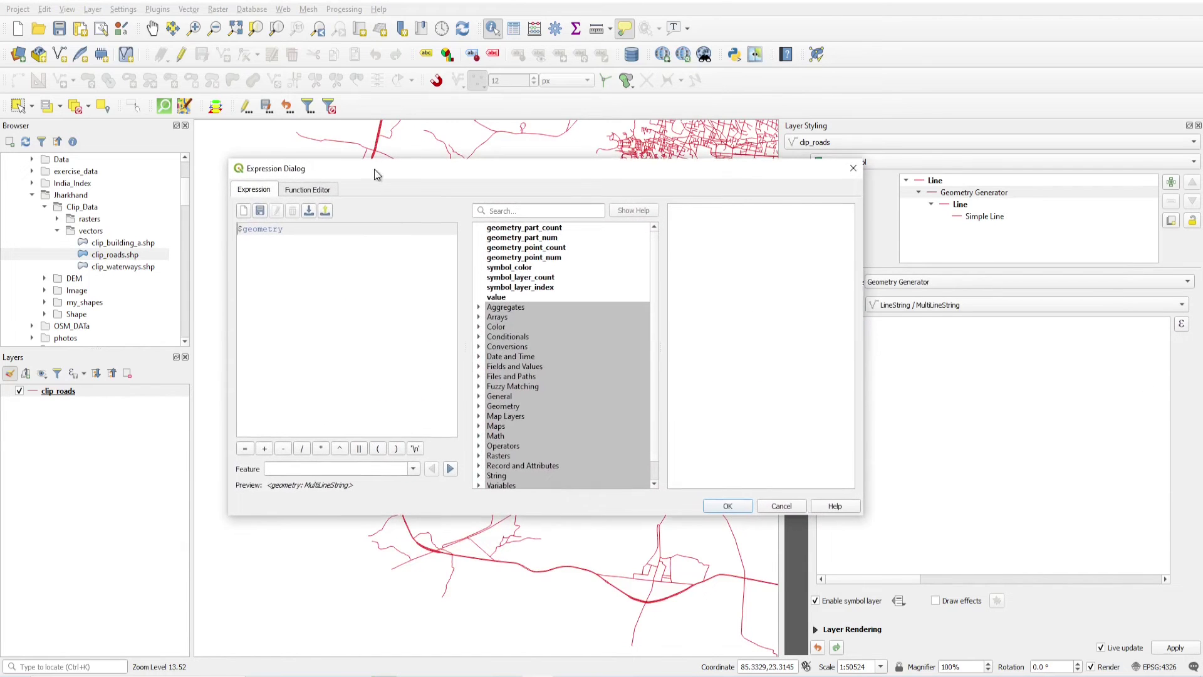
Start the geometry generator expression with collect( in front of $geometry
drag(376, 175, 597, 269)
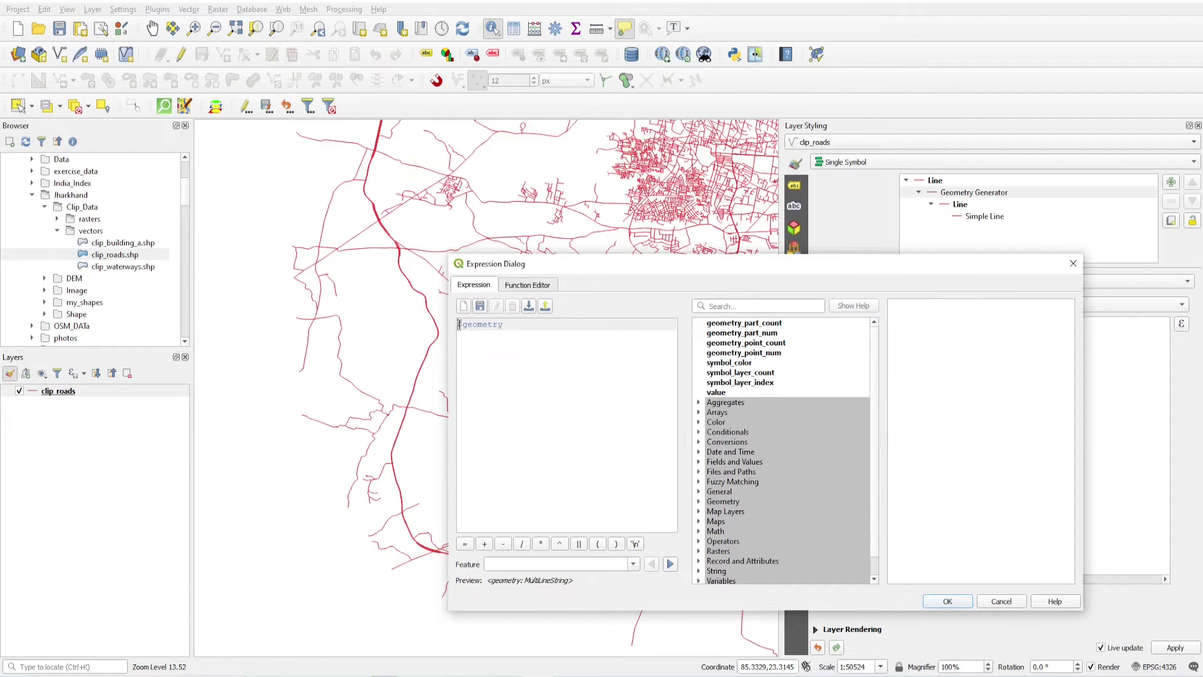
key(Home)
text(coleec)
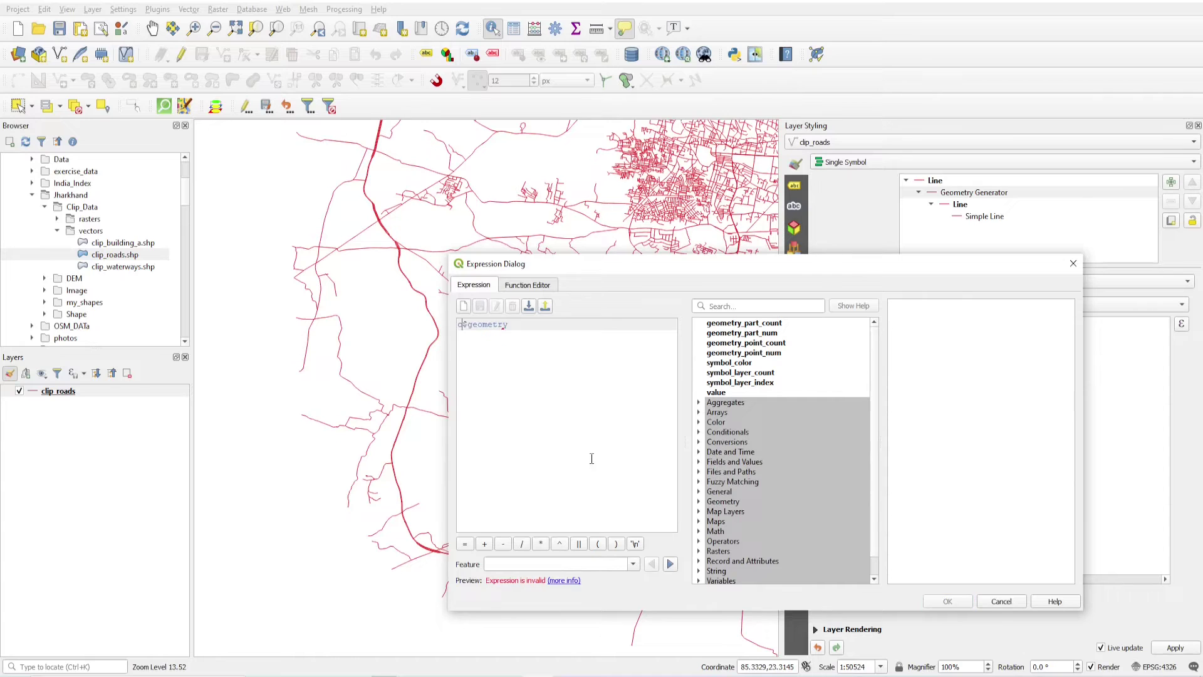
text(t)
key(BackSpace)
key(BackSpace)
key(BackSpace)
key(BackSpace)
text(lect)
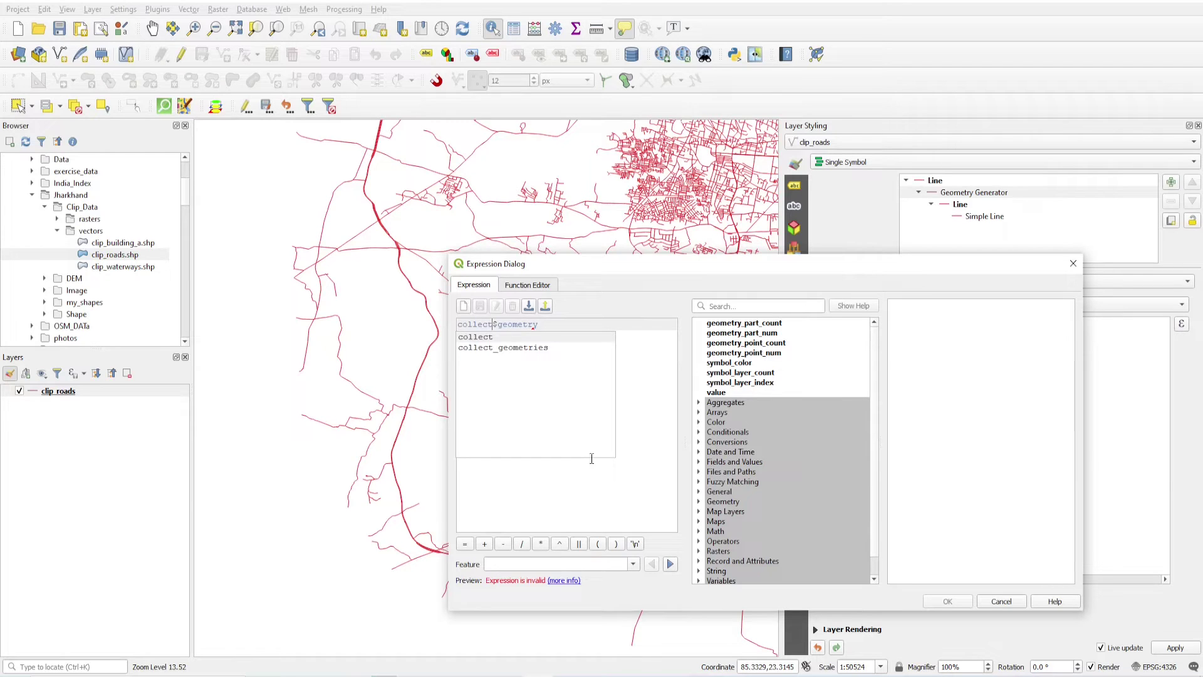
text(()
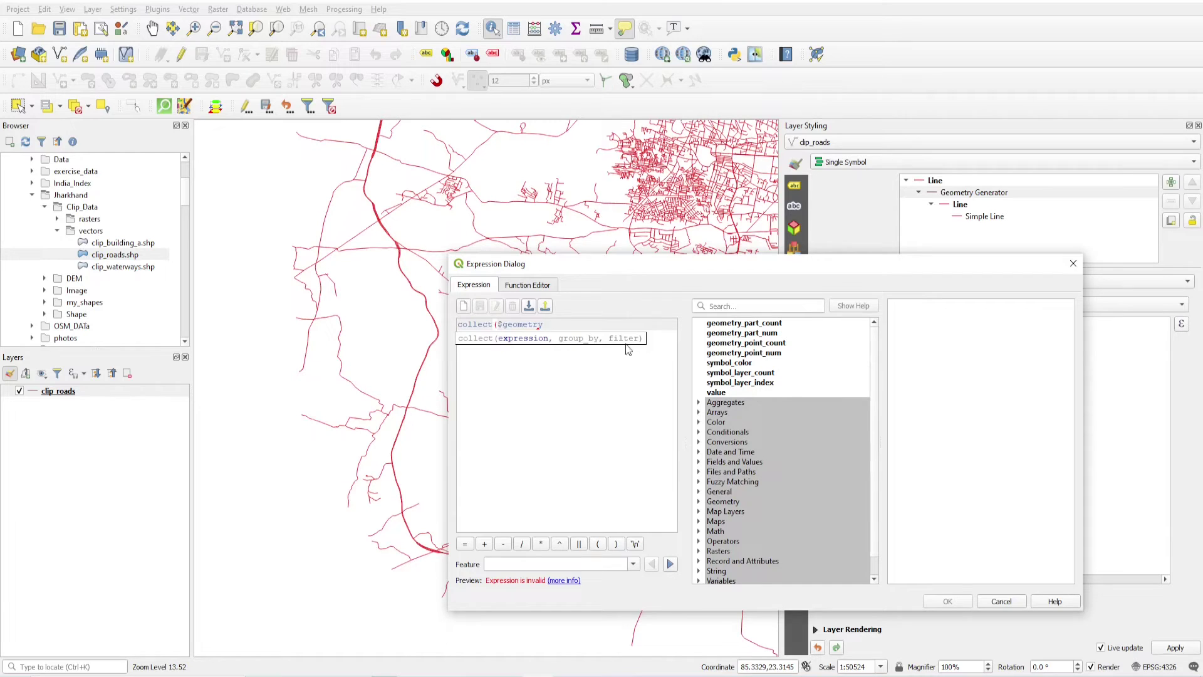
Complete the expression as collect(($geometry),filter:="ref" = 'NH43') and confirm it
click(556, 326)
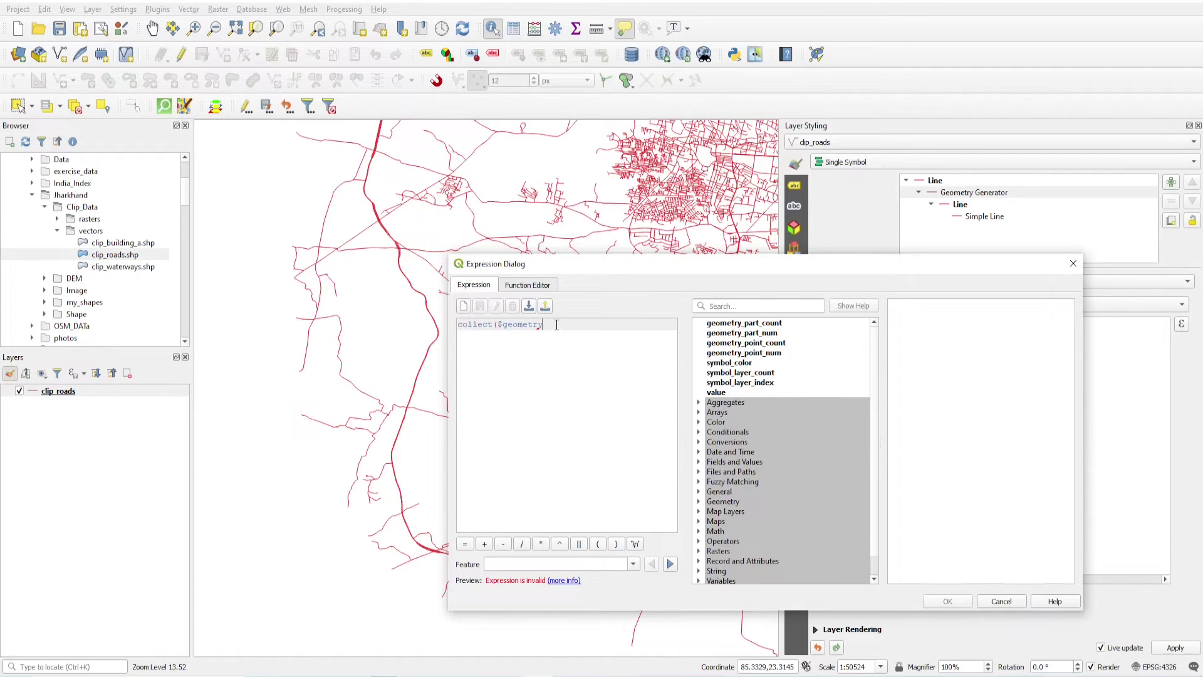
mouse_move(557, 325)
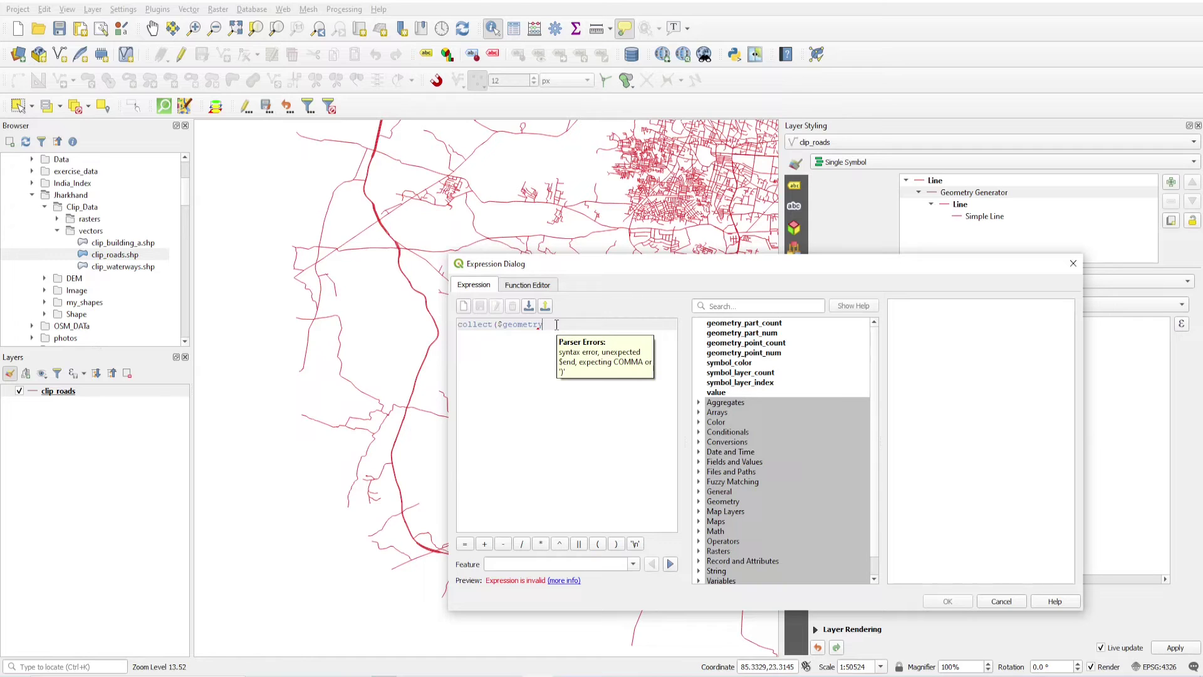
text())
click(557, 326)
text(()
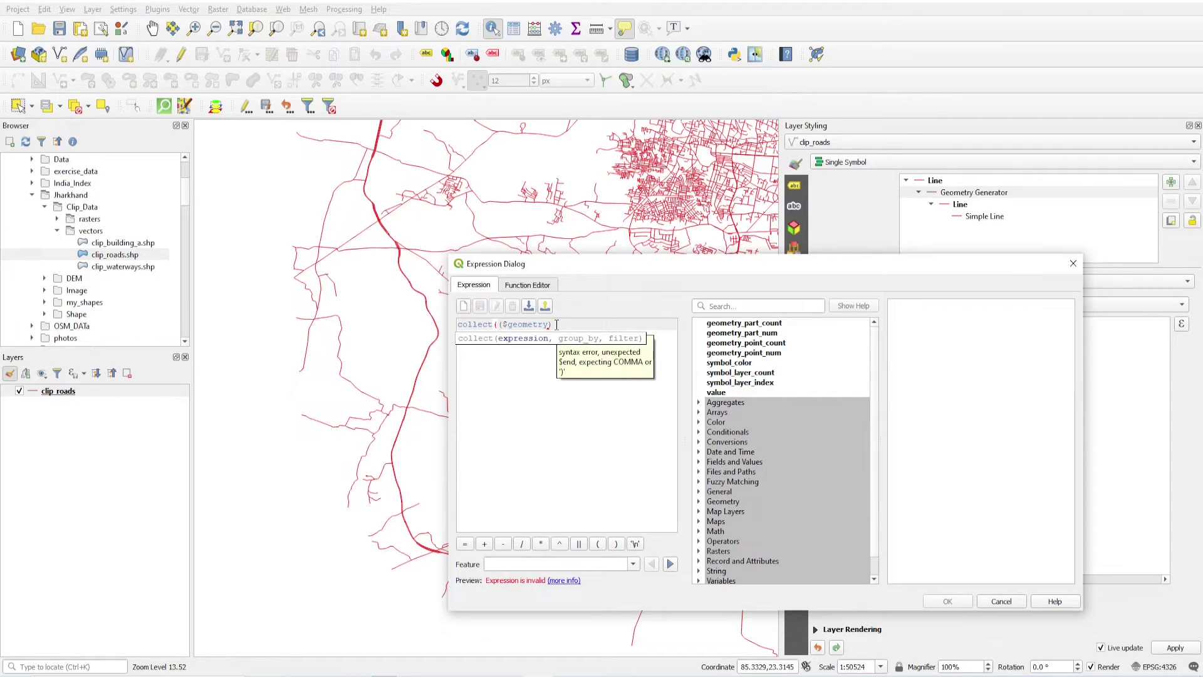
key(Right)
text(,)
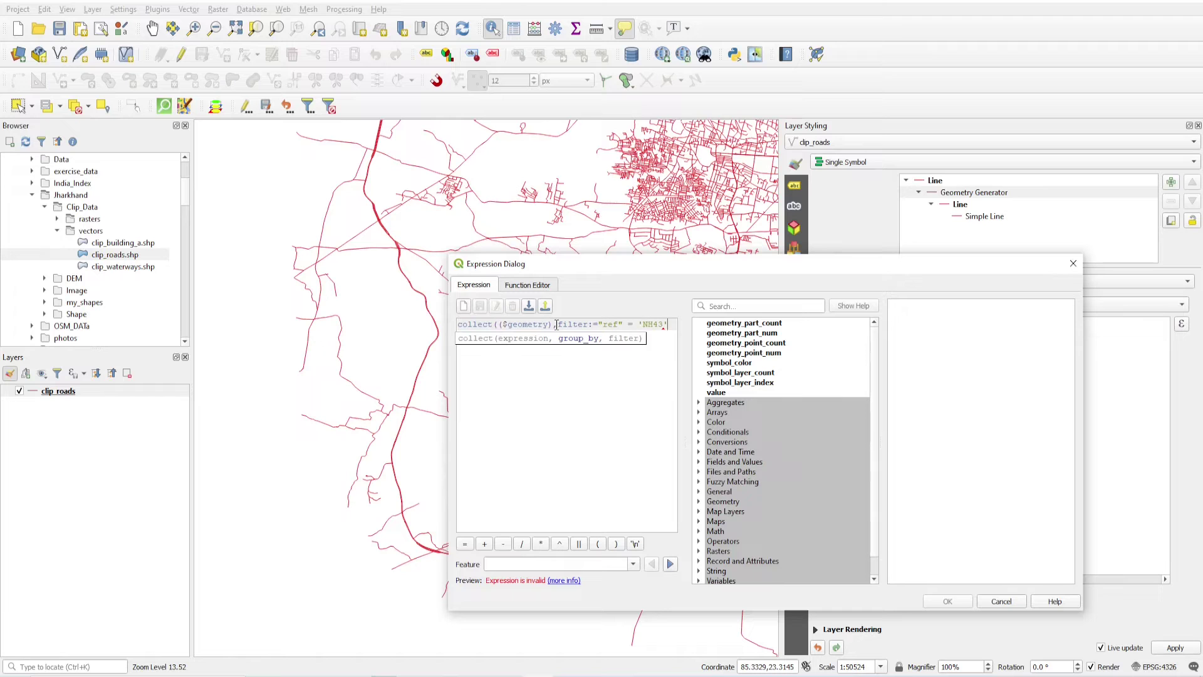
text())
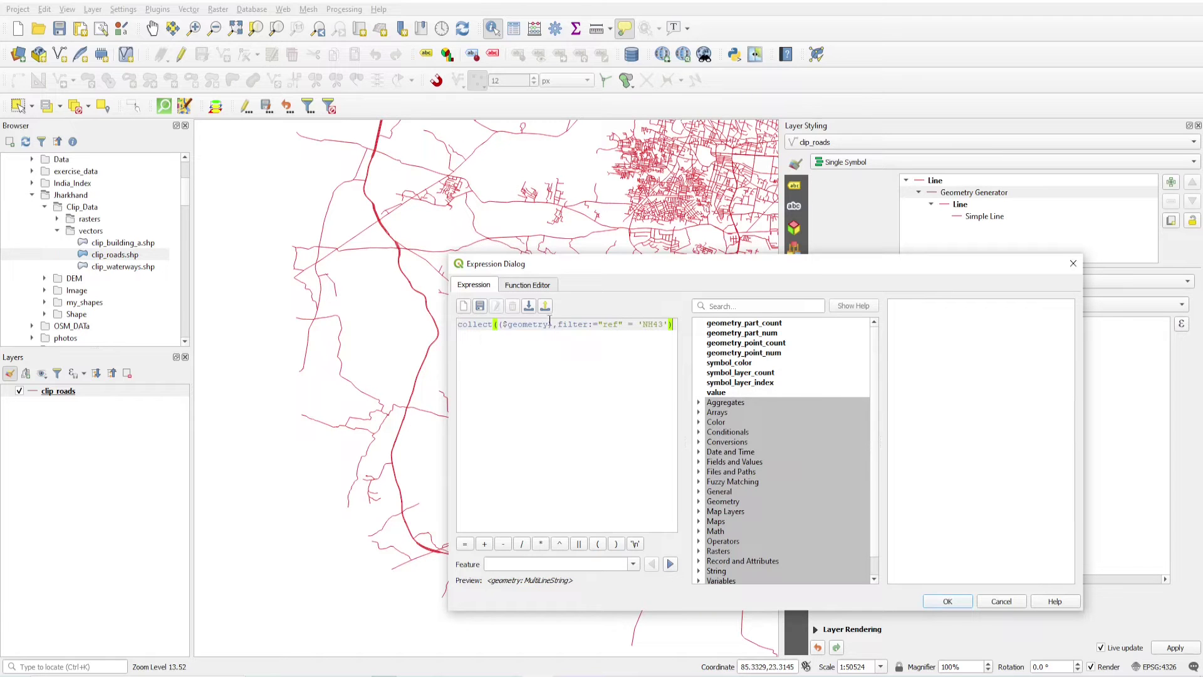
click(940, 603)
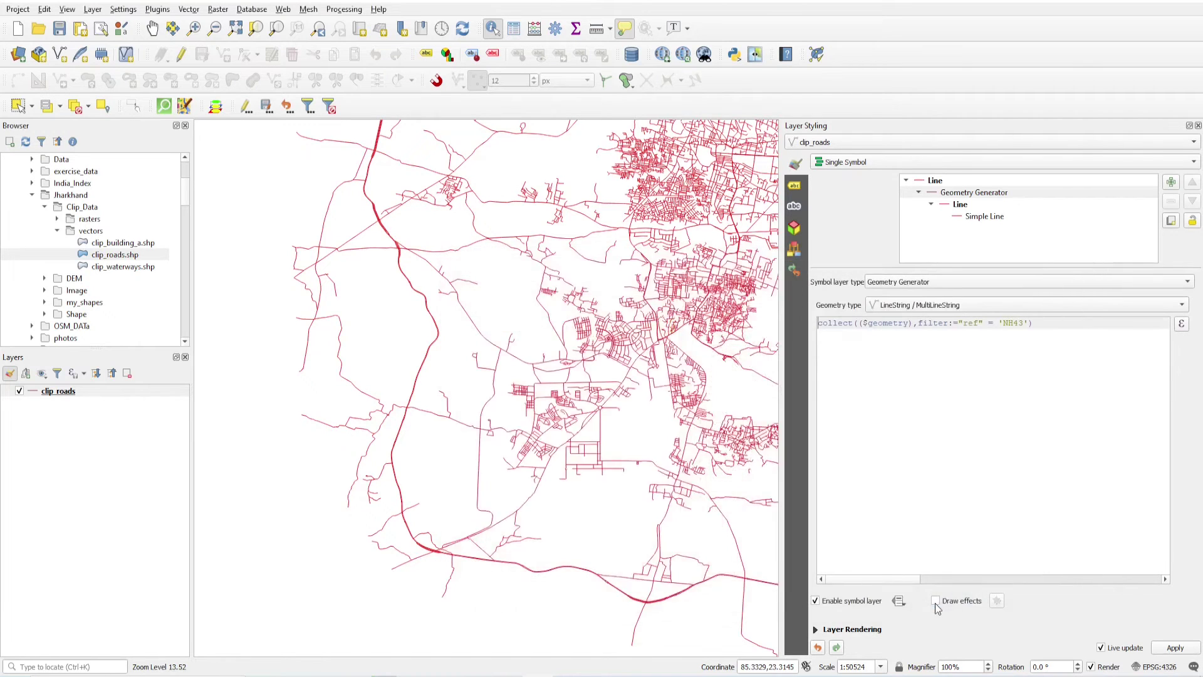
Zoom the map out and back in to check that only NH43 is drawn in red
scroll(497, 309, down, 1)
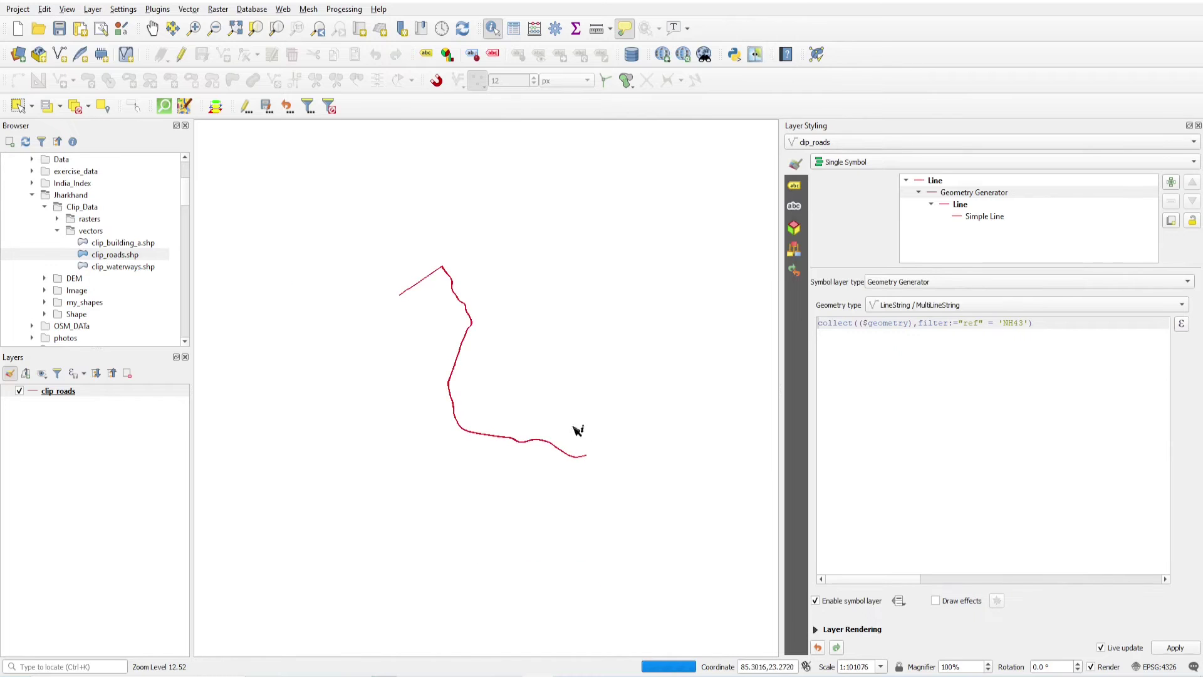
scroll(549, 400, up, 1)
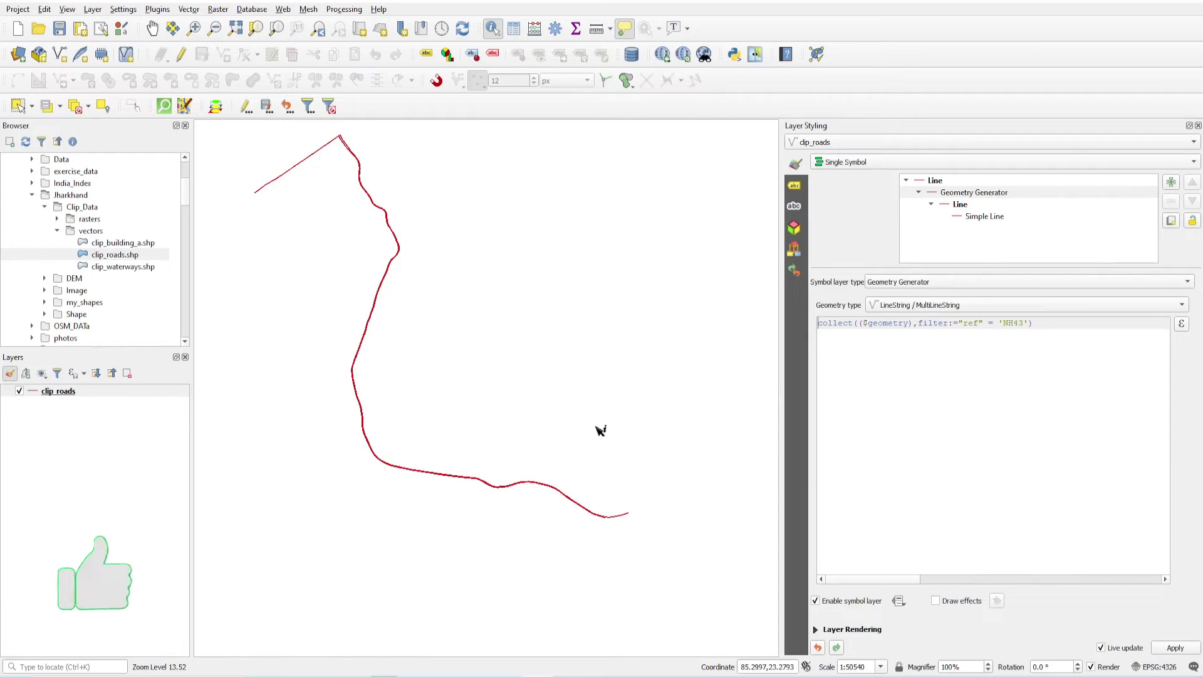
scroll(461, 381, down, 1)
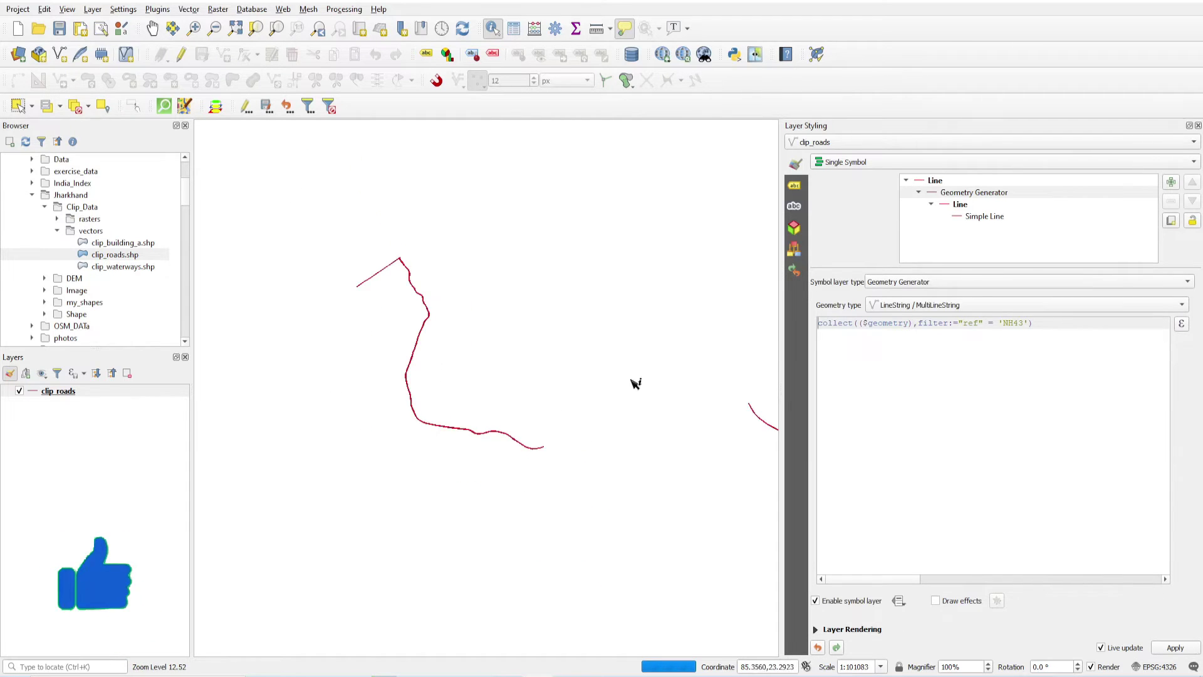
scroll(473, 346, down, 1)
scroll(527, 387, up, 1)
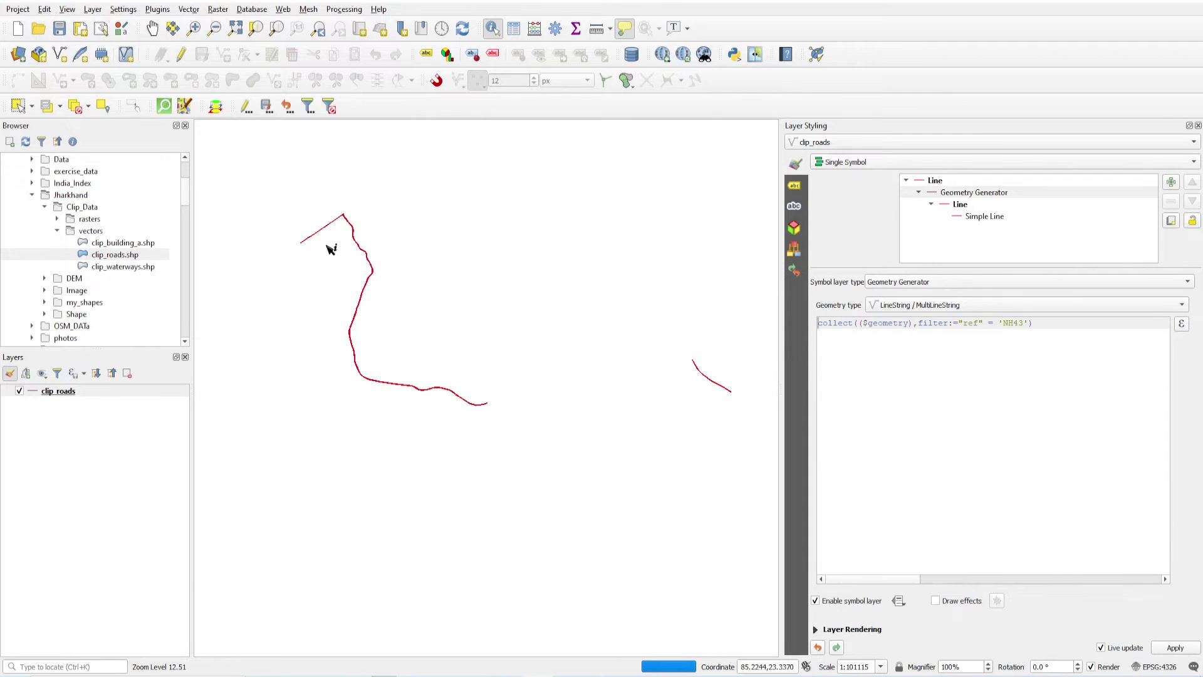
Add clip_roads.shp again as a second layer and select the top, NH43-styled layer
double_click(113, 255)
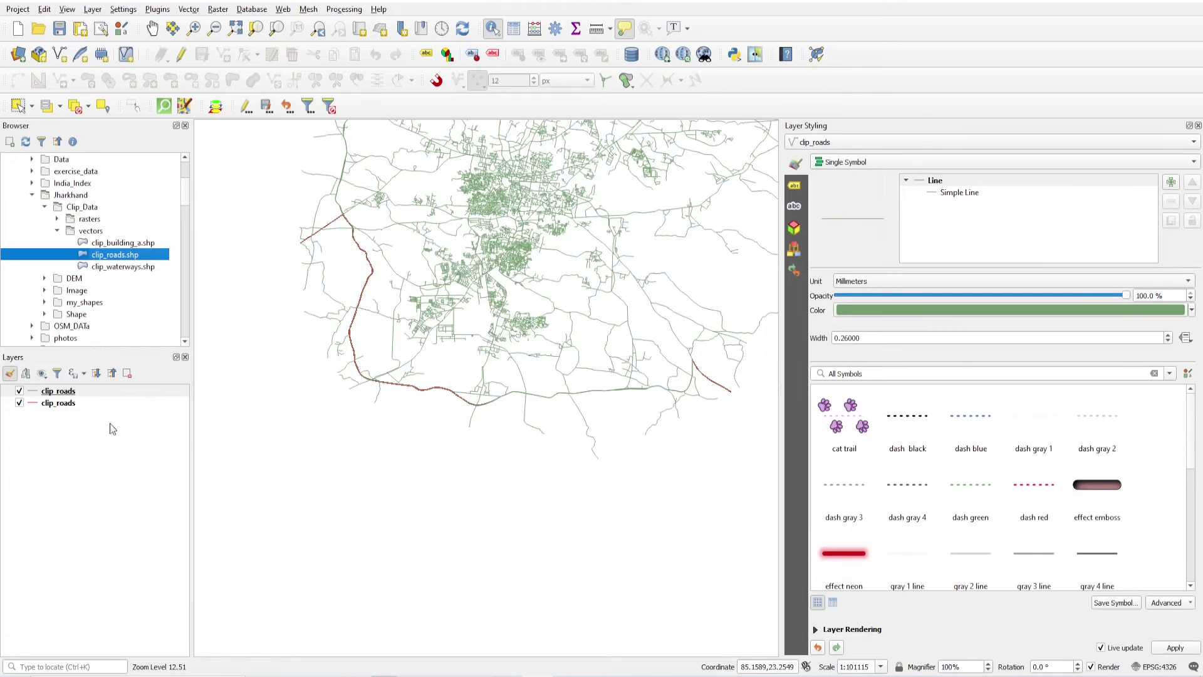
click(69, 392)
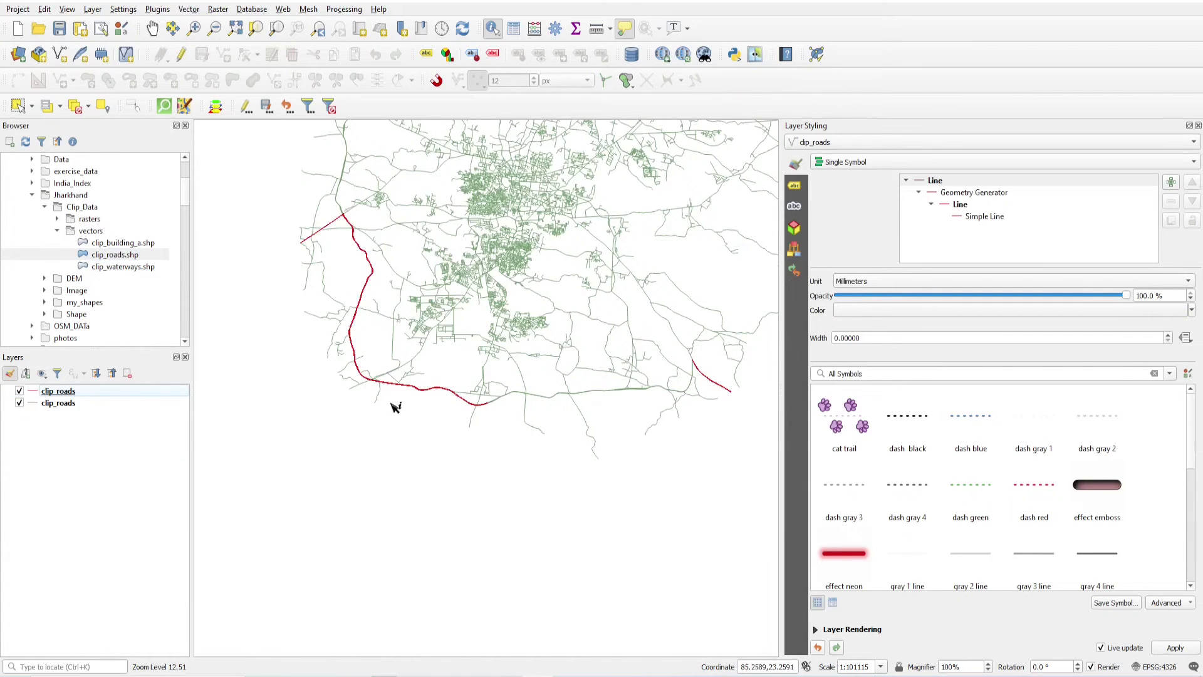
scroll(366, 249, up, 1)
Widen the NH43 Simple Line stroke to 0.66 mm and zoom to the full extent
click(986, 218)
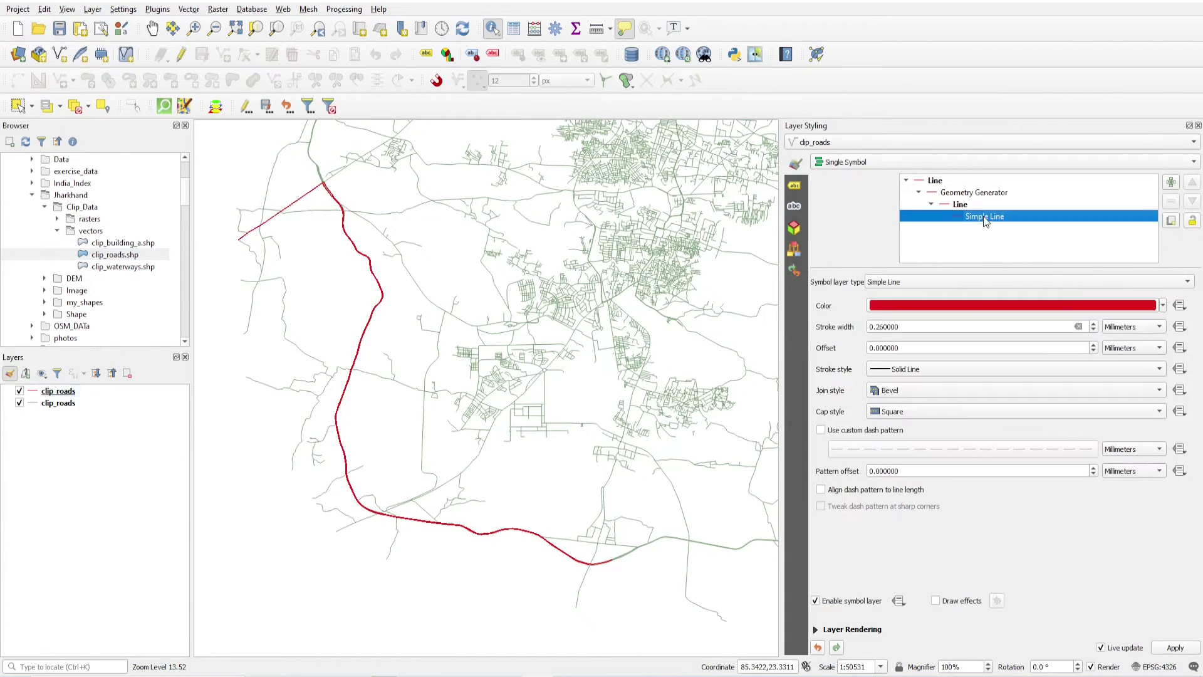
click(1093, 323)
click(1093, 324)
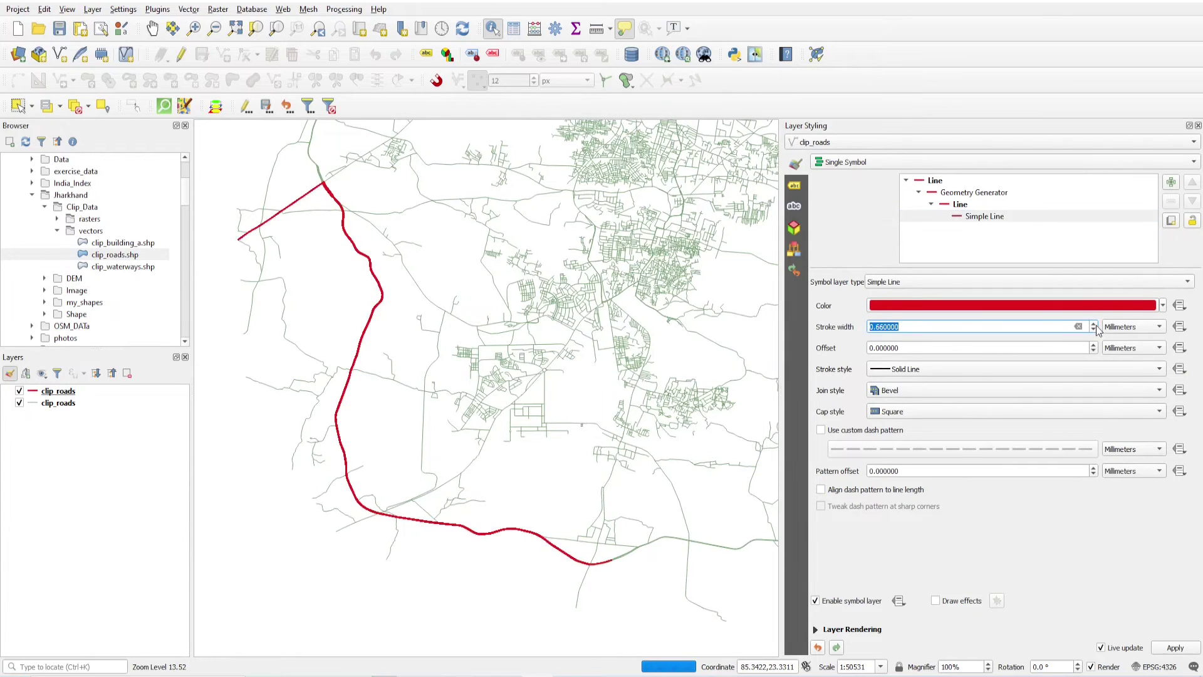
scroll(379, 369, down, 1)
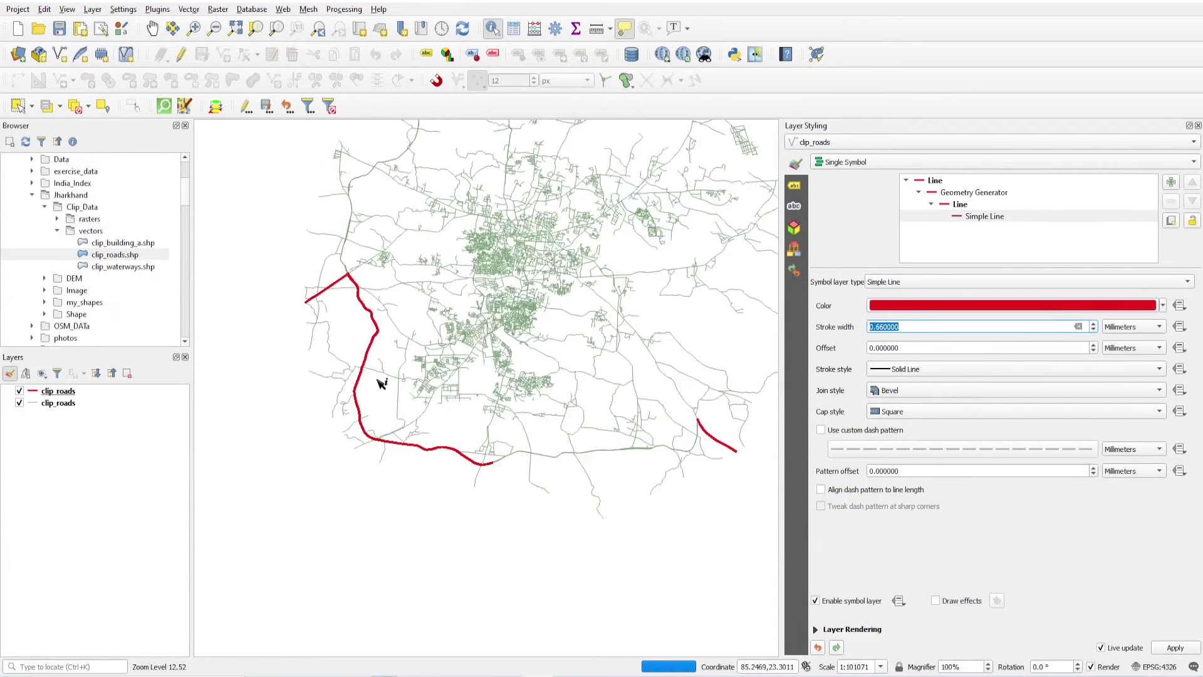
click(237, 29)
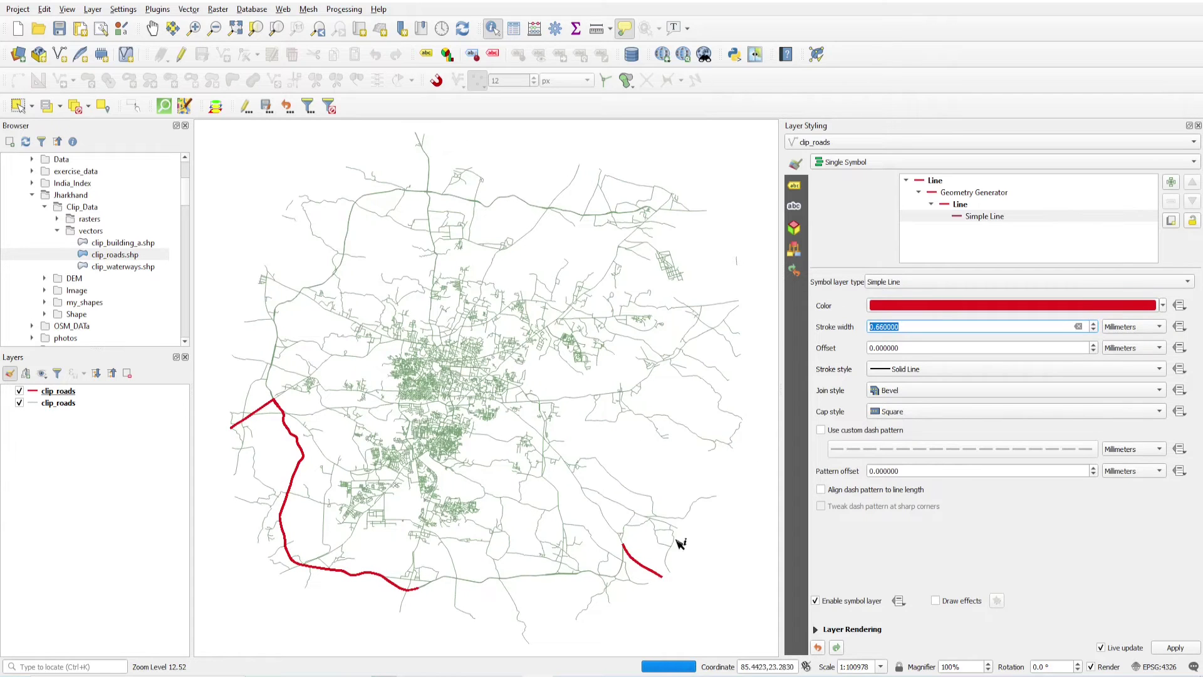
Zoom in closely on NH43, to about 1:6312, to inspect its doubled red line
click(953, 196)
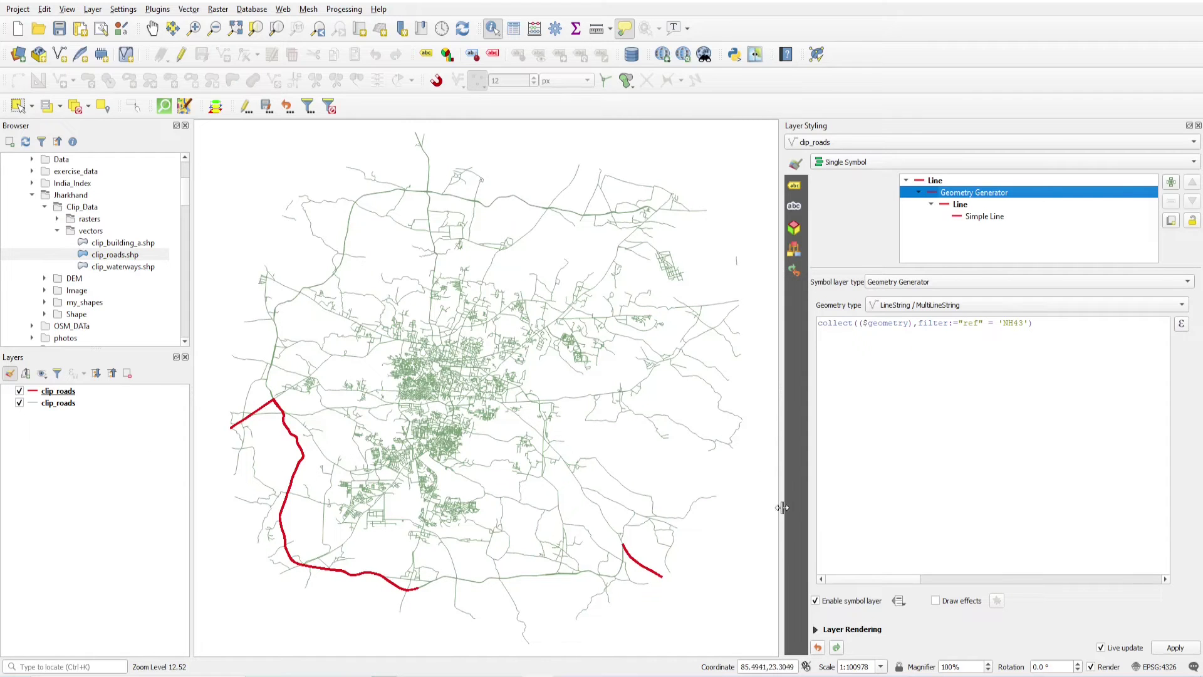
scroll(232, 542, up, 1)
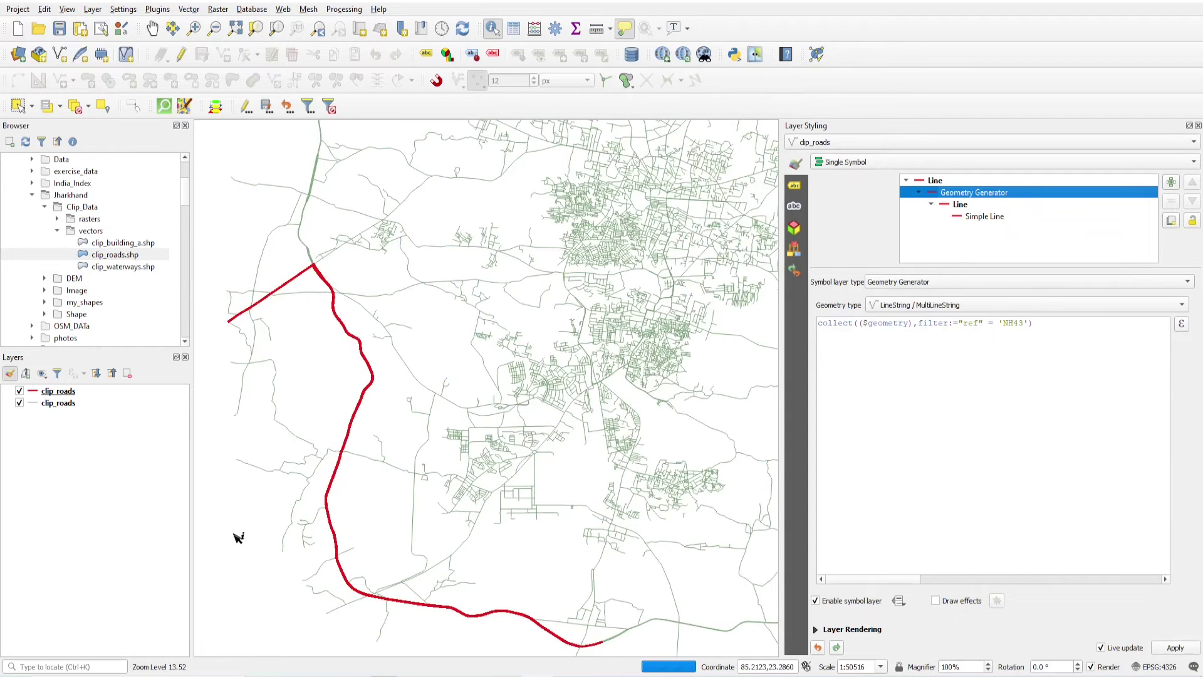
scroll(341, 377, up, 1)
scroll(349, 373, down, 1)
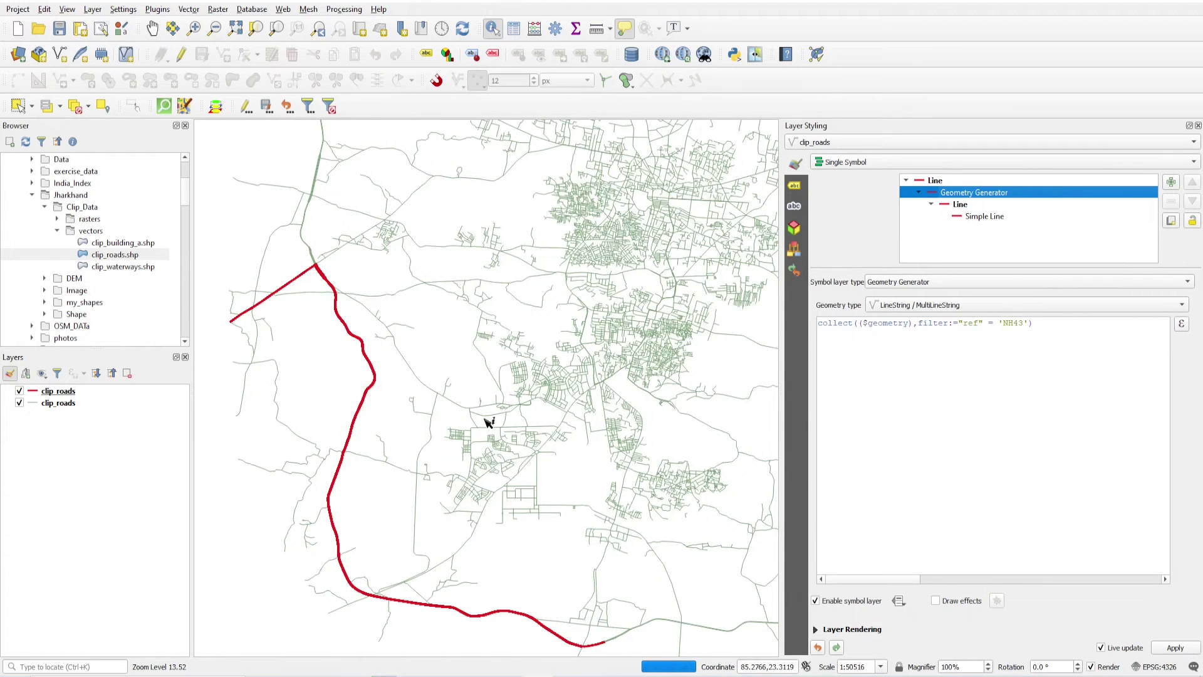
scroll(489, 416, down, 2)
scroll(464, 422, up, 5)
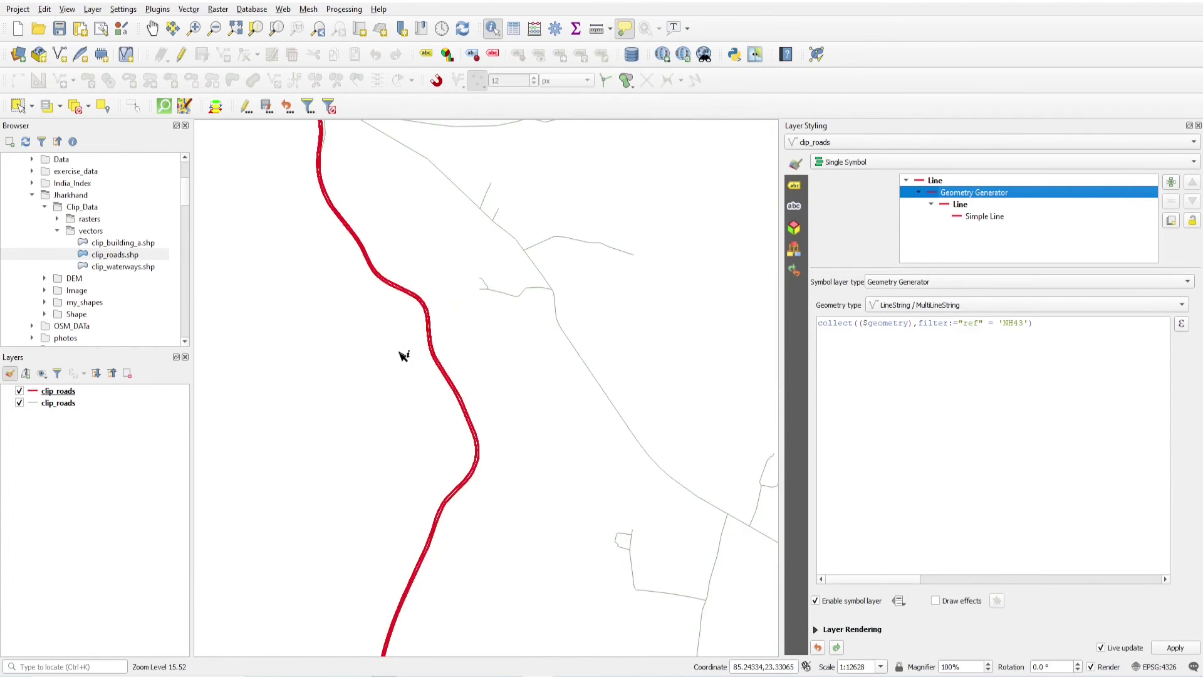
scroll(500, 384, down, 3)
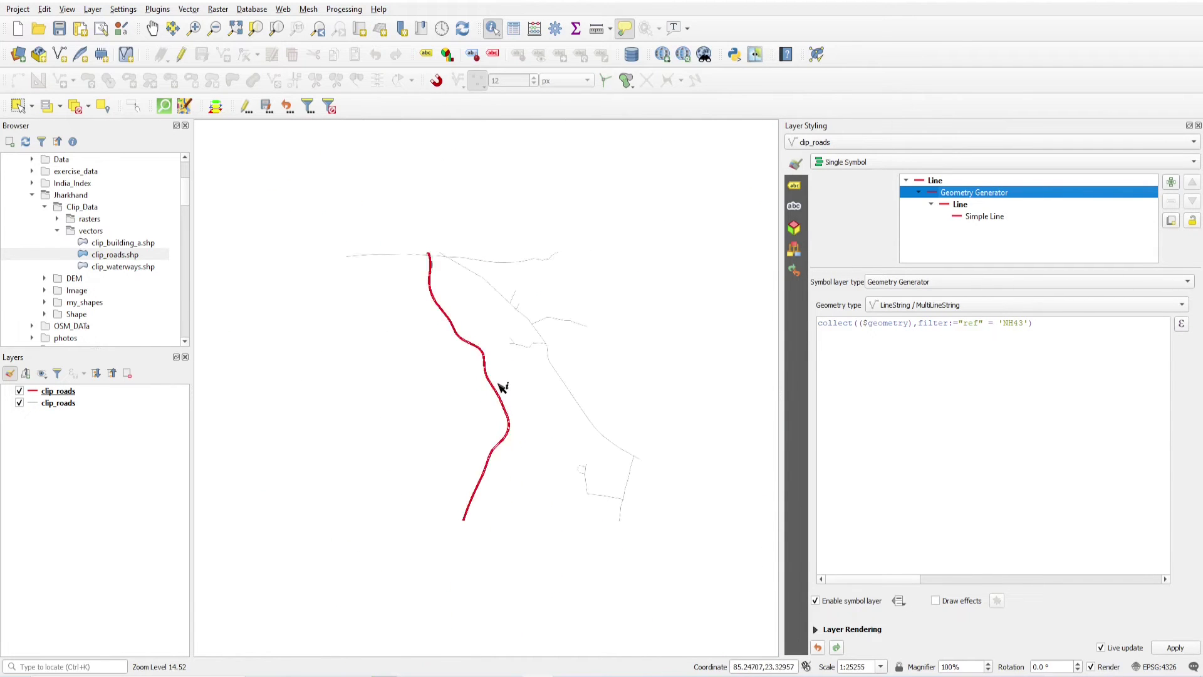
scroll(425, 261, up, 2)
scroll(382, 193, up, 1)
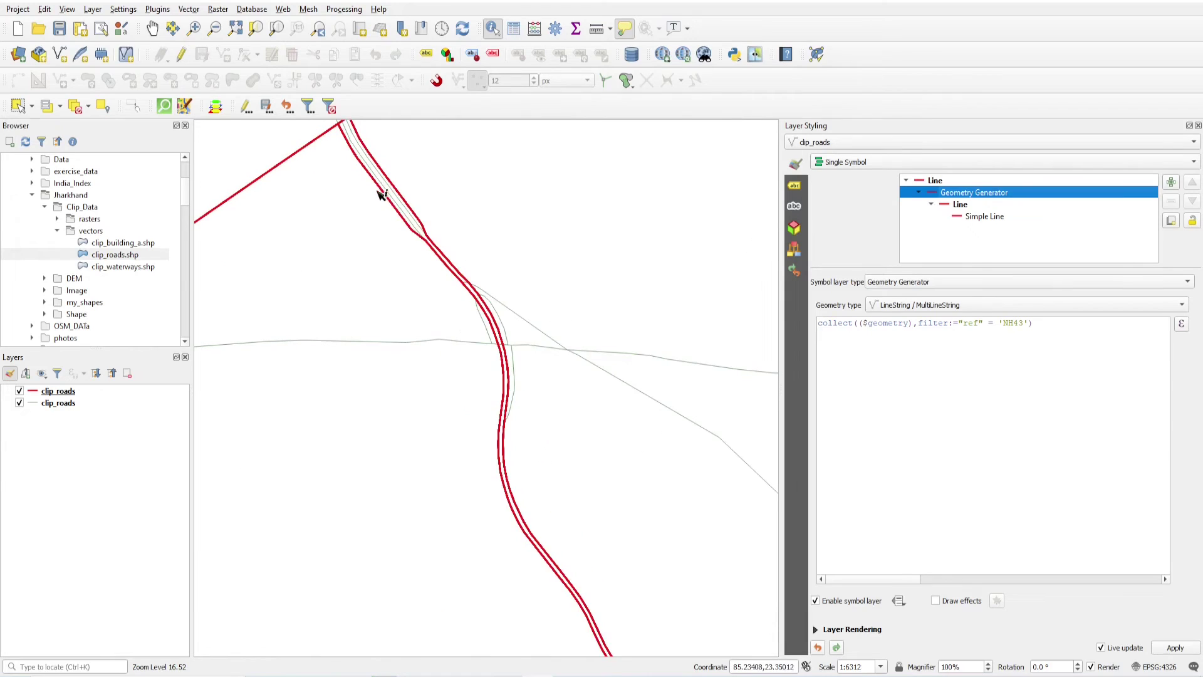
click(998, 364)
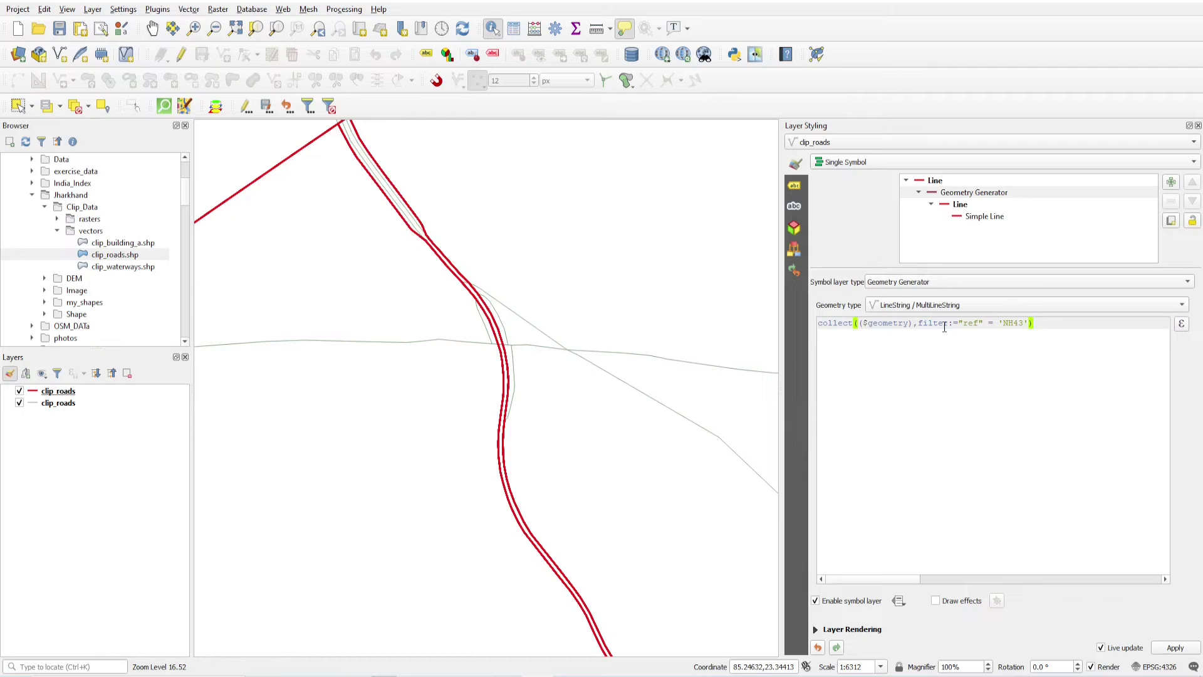
Select the generator expression and inspect the Simple Line stroke and colour override options
drag(1056, 329, 801, 312)
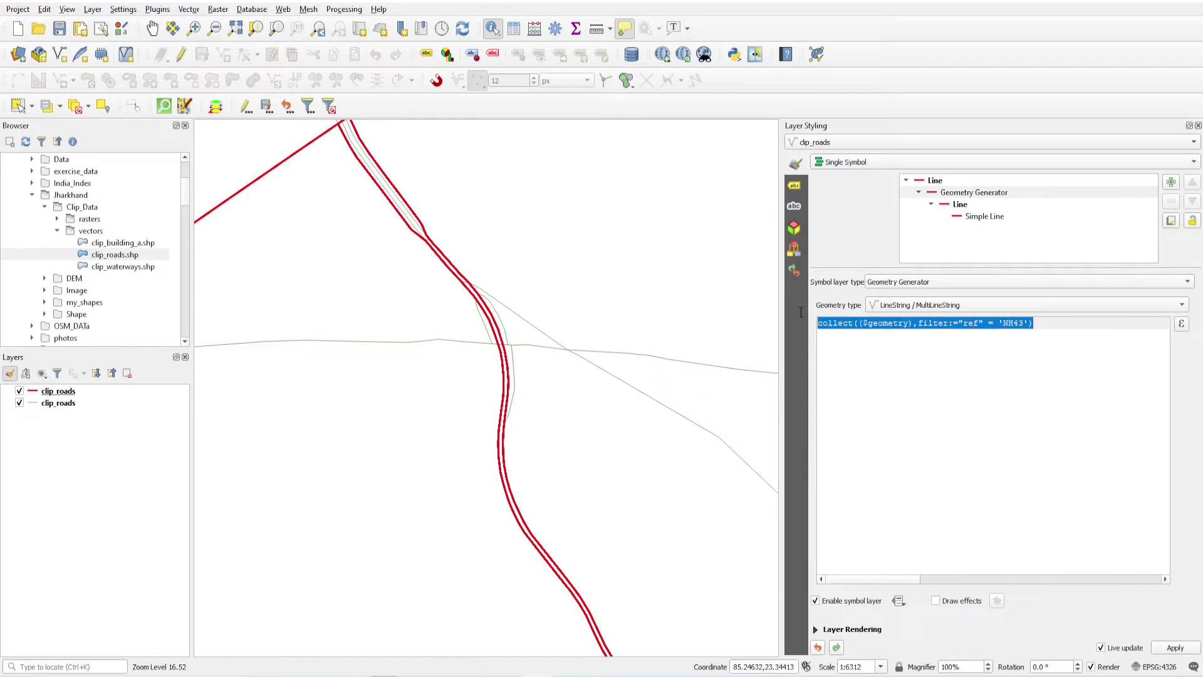
click(972, 341)
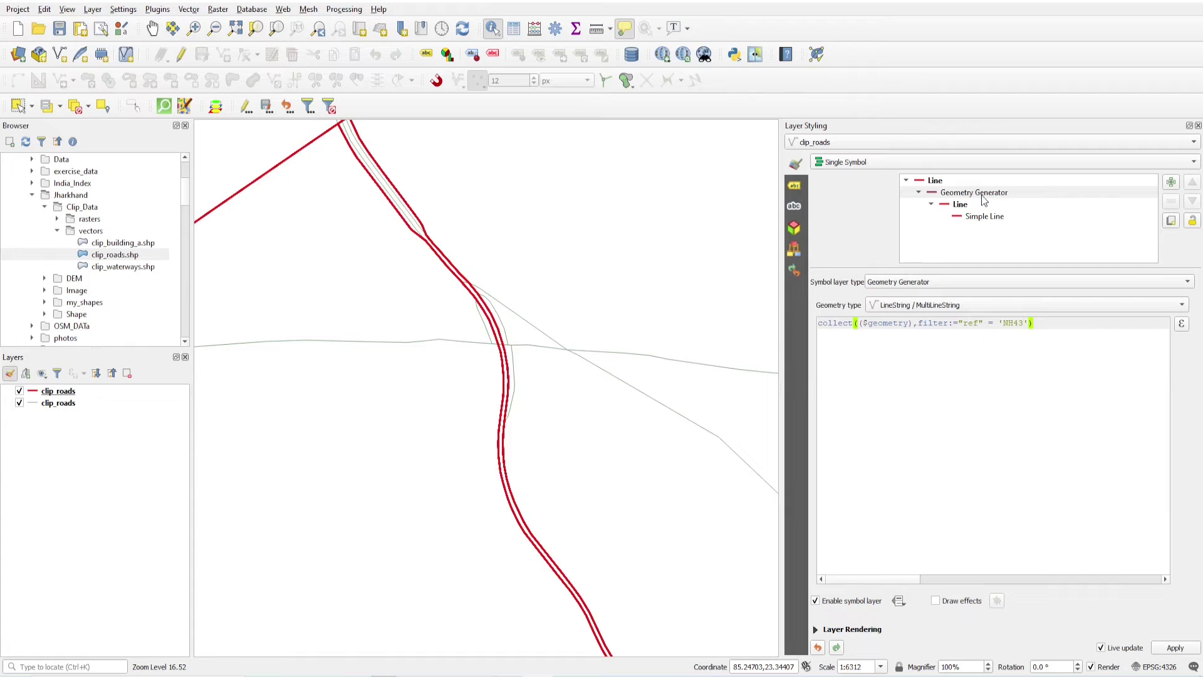
click(995, 219)
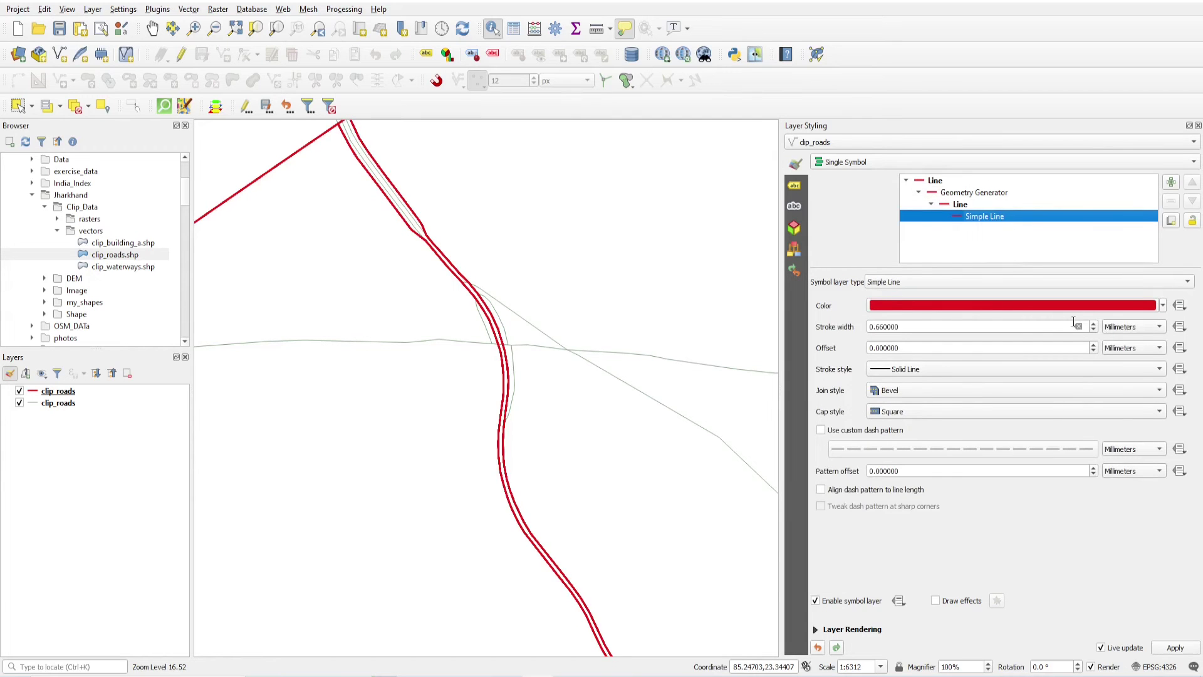
click(1180, 307)
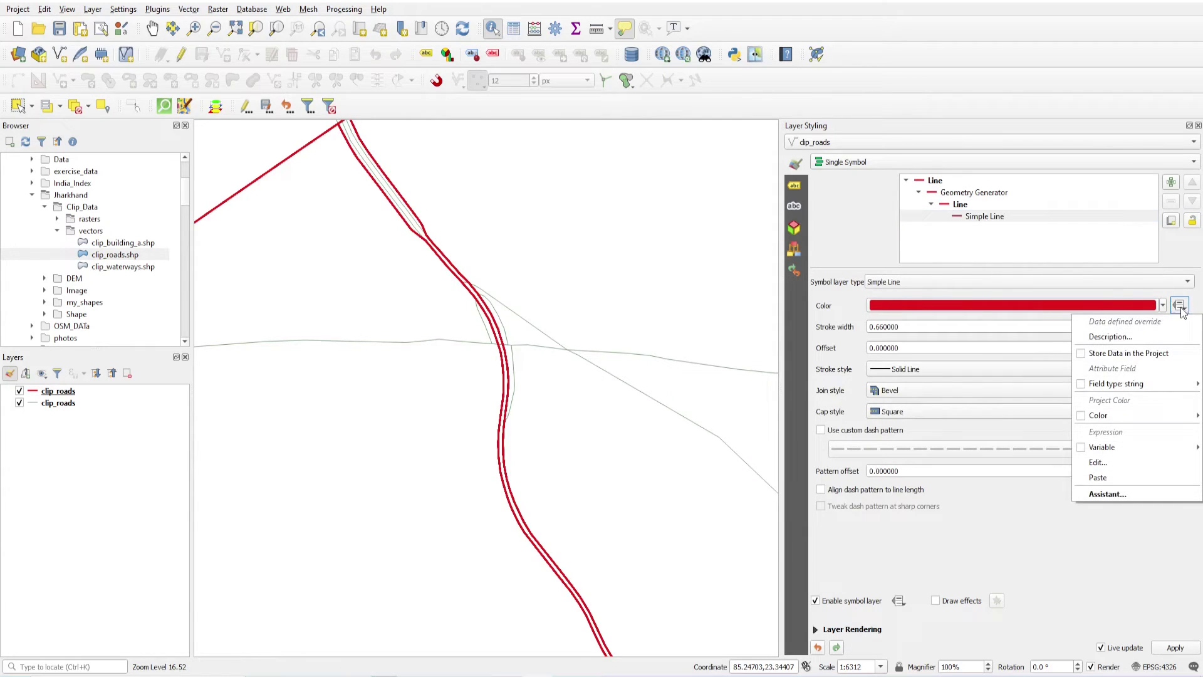
click(935, 266)
Review the Geometry Generator and Line symbol levels and bring up the renderer type list
click(959, 193)
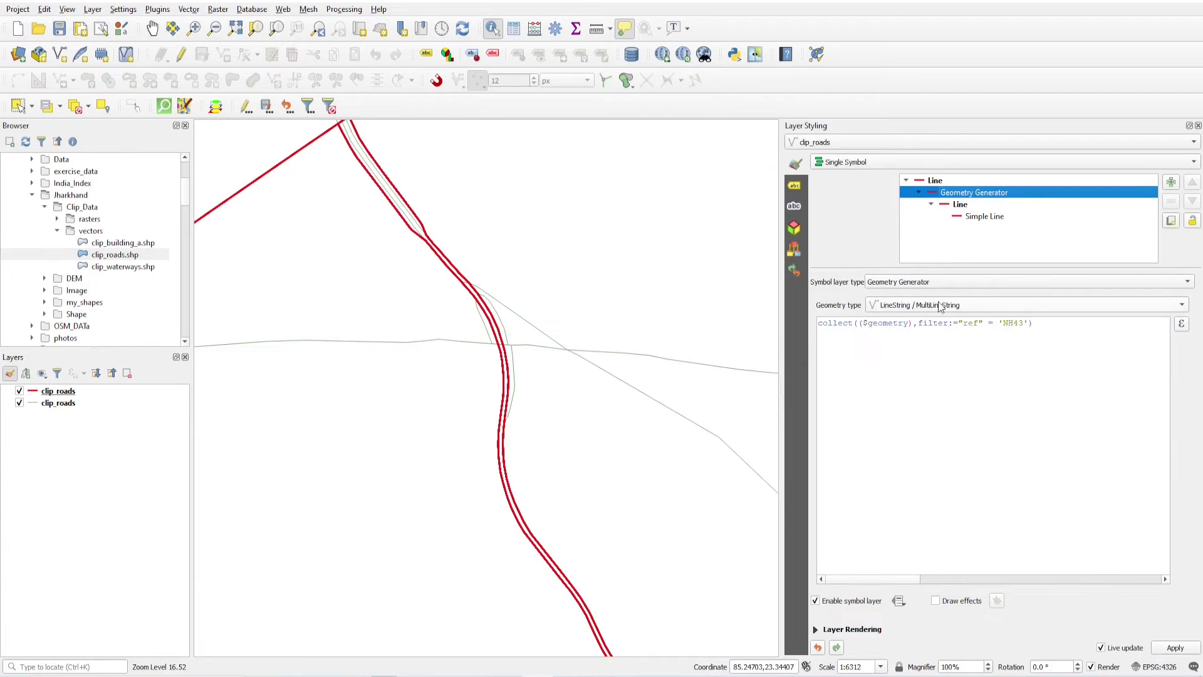
click(935, 181)
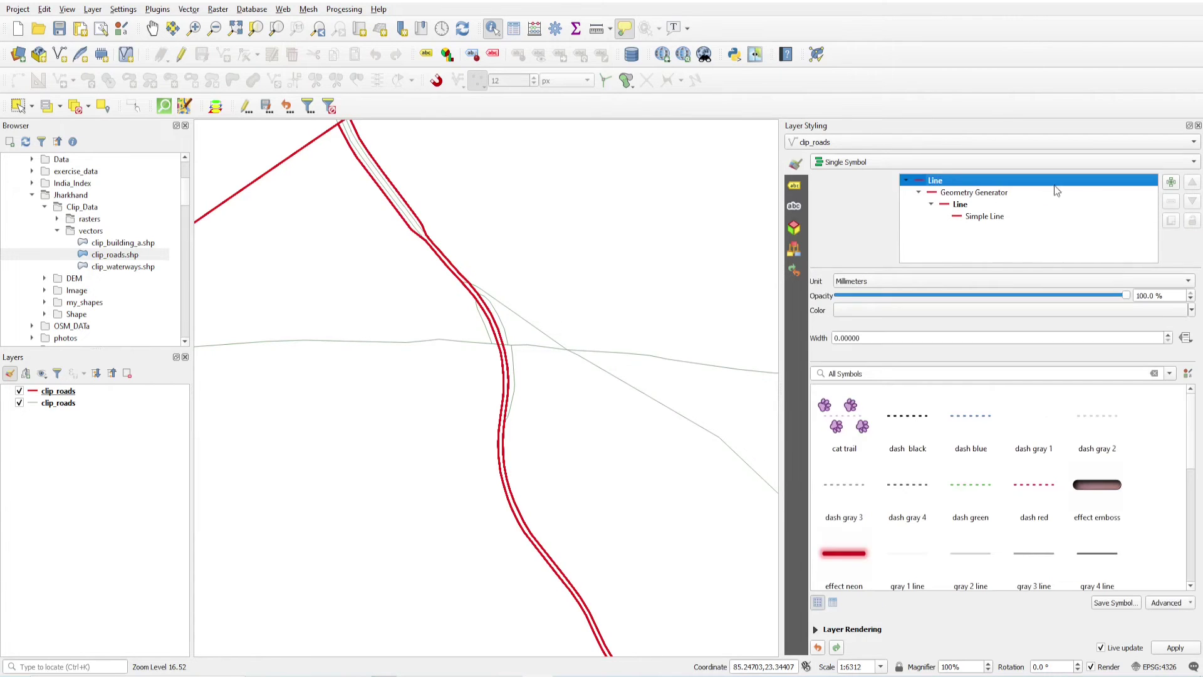
click(883, 144)
click(865, 155)
click(860, 161)
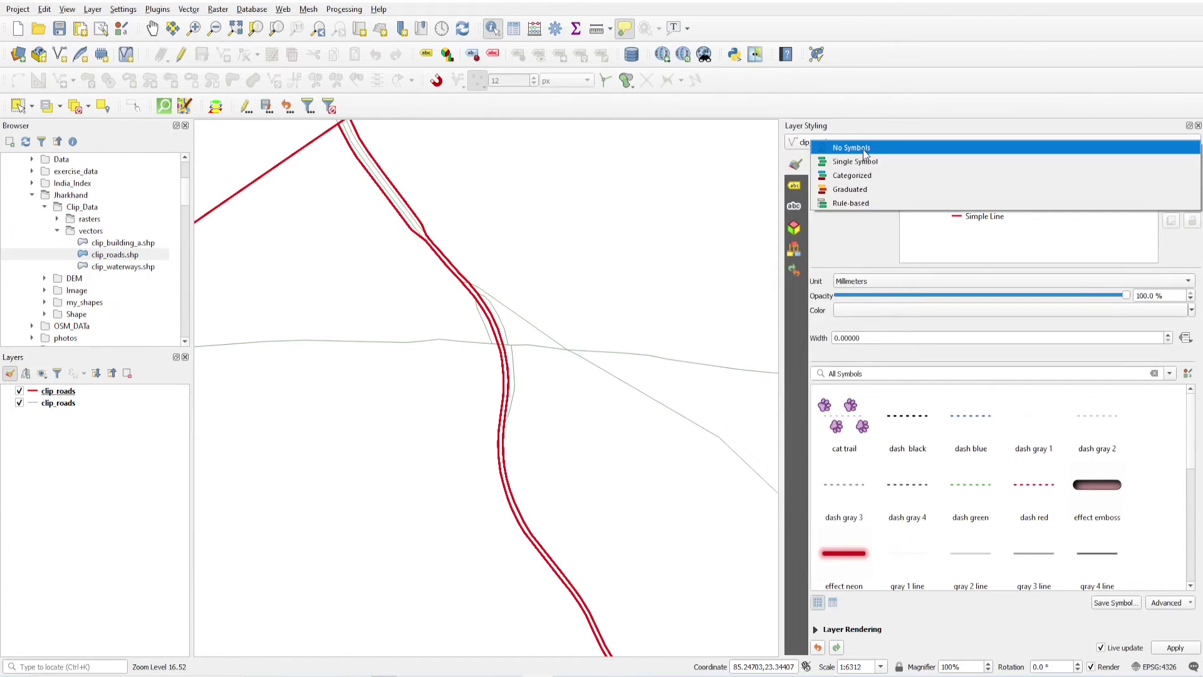
Reset the clip_roads renderer to Single Symbol, passing briefly through No Symbols
click(863, 149)
click(872, 162)
click(873, 177)
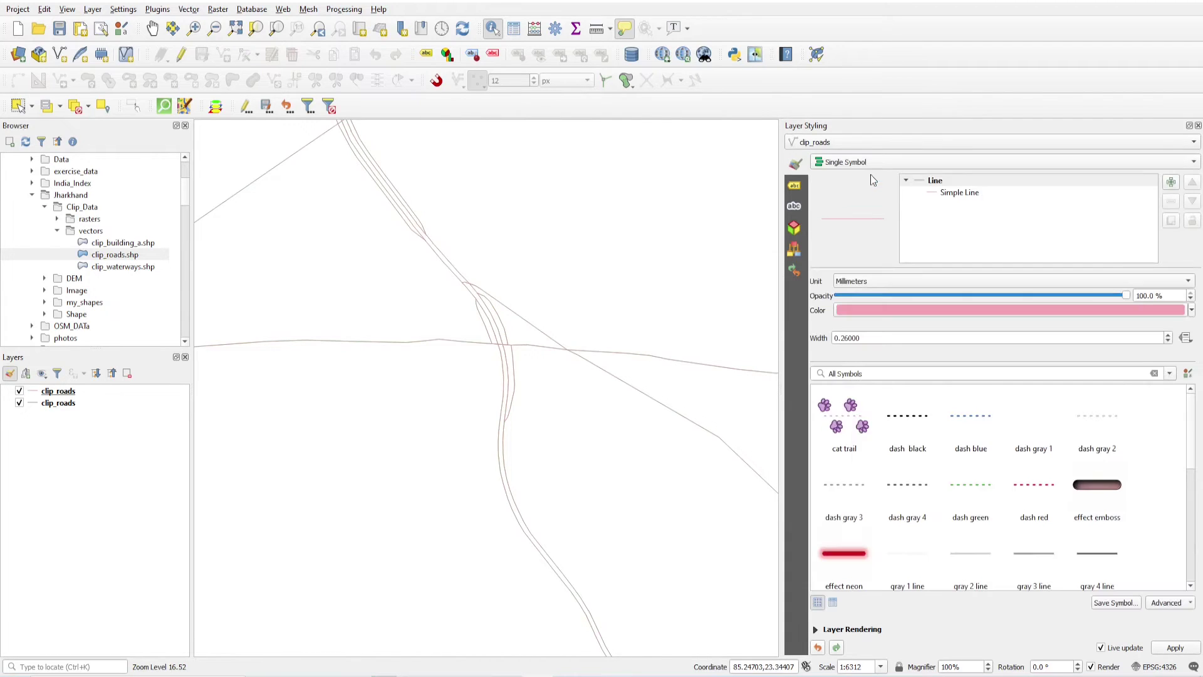
Start editing an expression for the Simple Line colour's data-defined override
click(958, 194)
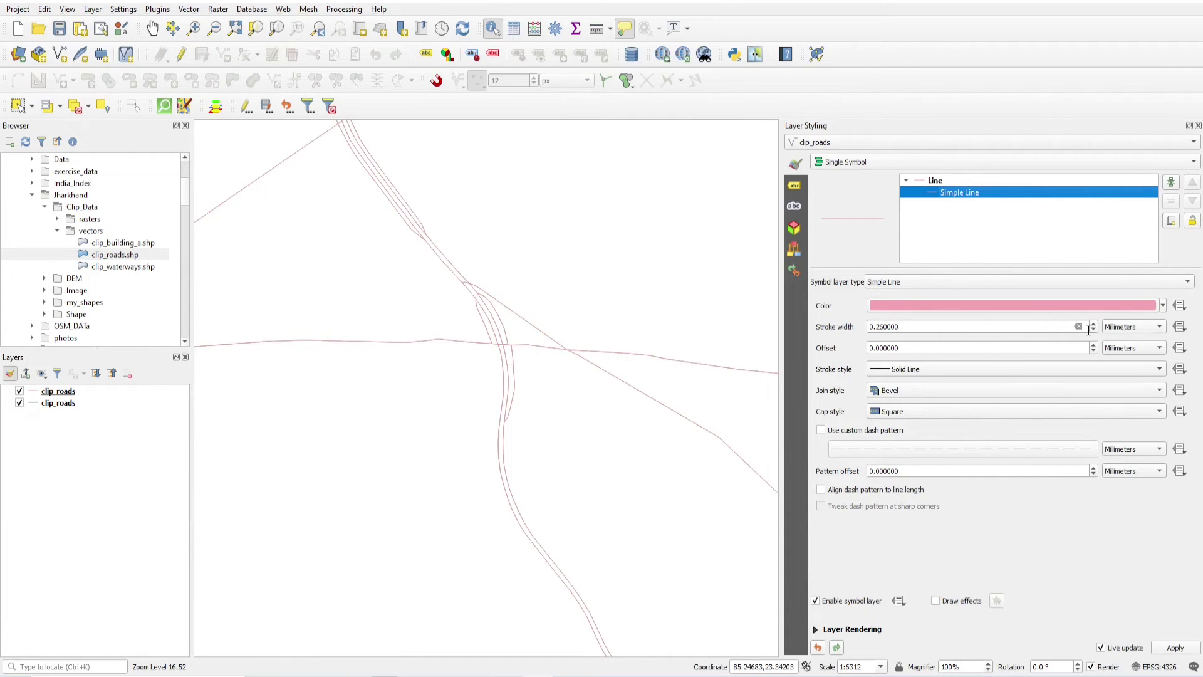
click(1180, 305)
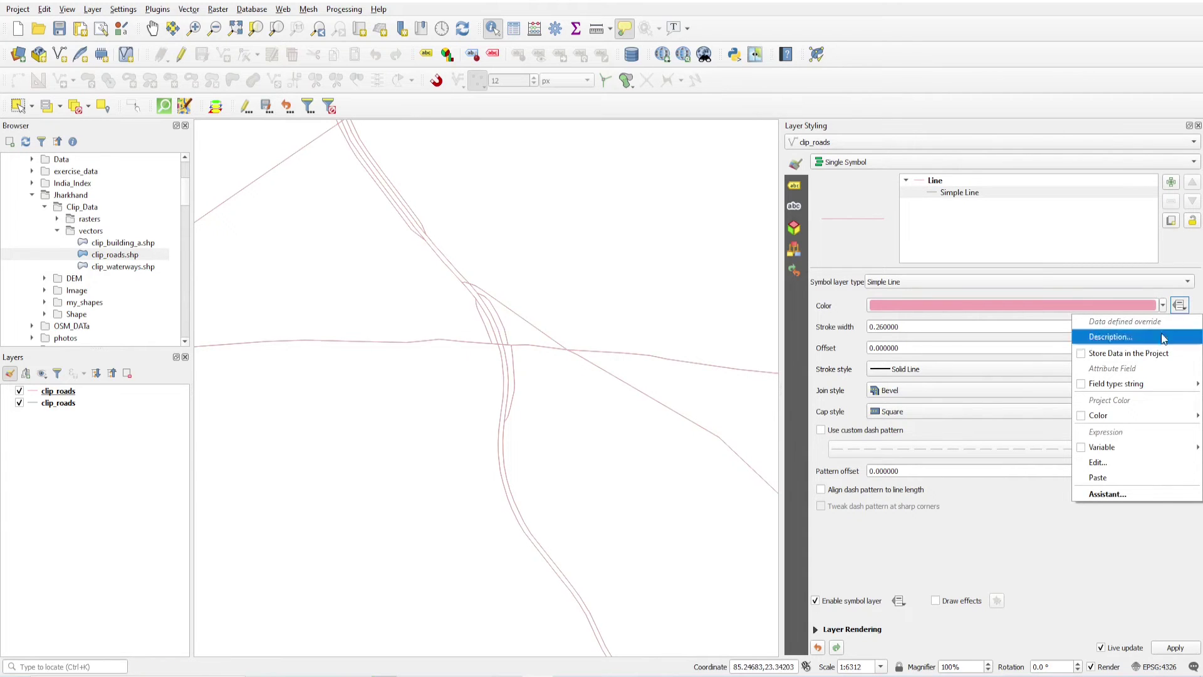
click(1108, 464)
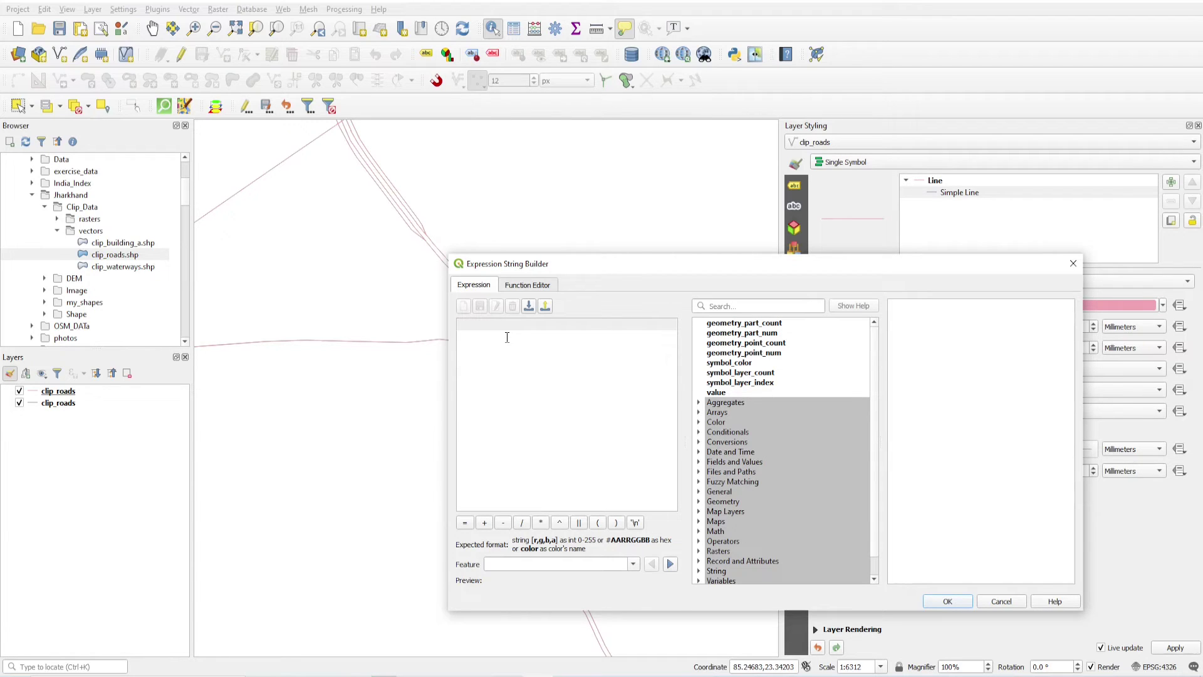
Enter the colour expression collect(($geometry),filter:="ref"='NH43') with help from autocomplete
text(coll)
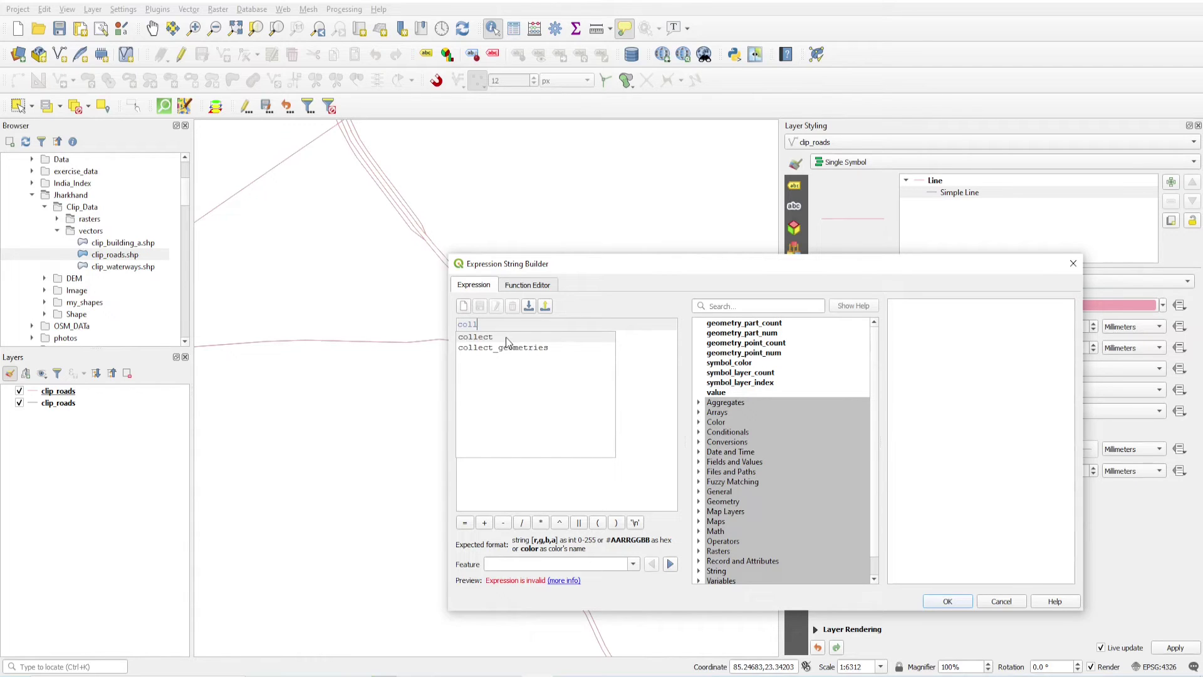
key(Down)
key(Return)
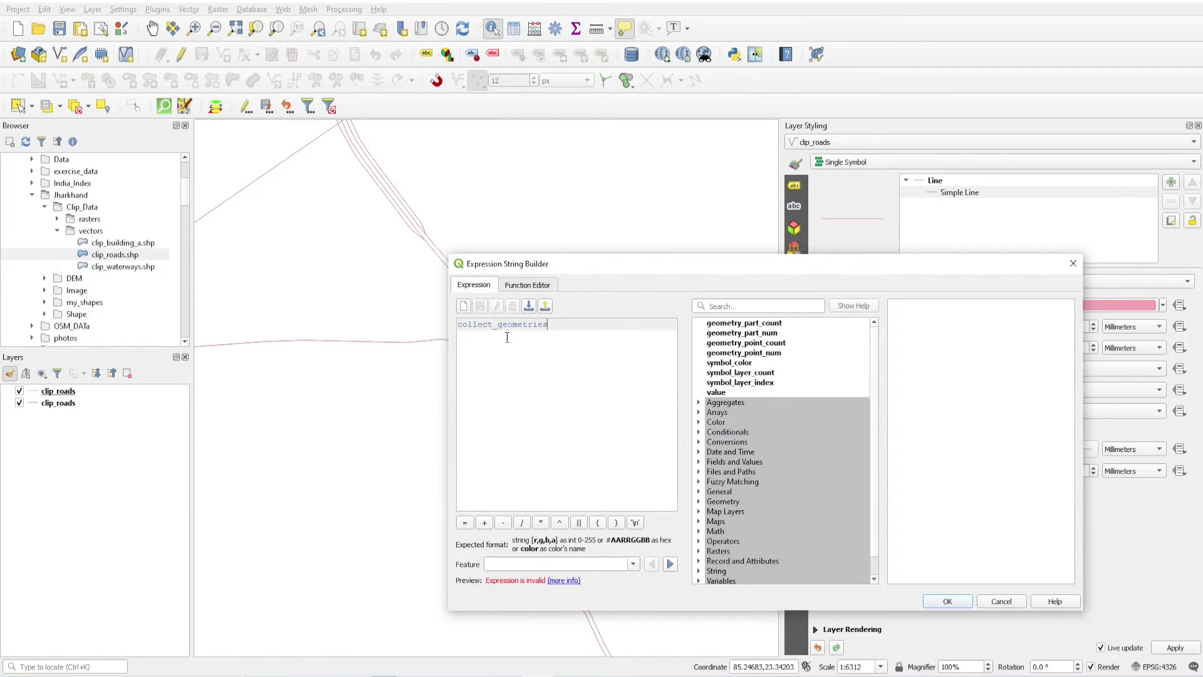
key(BackSpace)
key(BackSpace)
key(BackSpace)
key(BackSpace)
key(BackSpace)
key(BackSpace)
key(BackSpace)
key(BackSpace)
key(BackSpace)
key(BackSpace)
key(BackSpace)
text(()
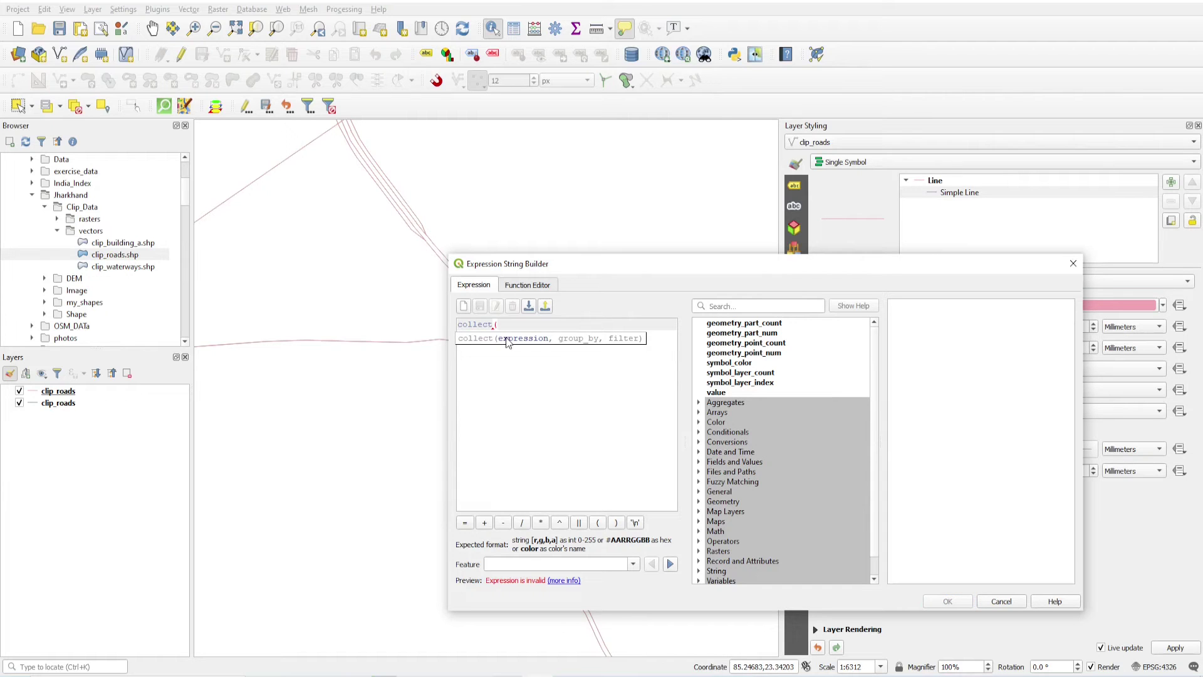
text(()
text($geo)
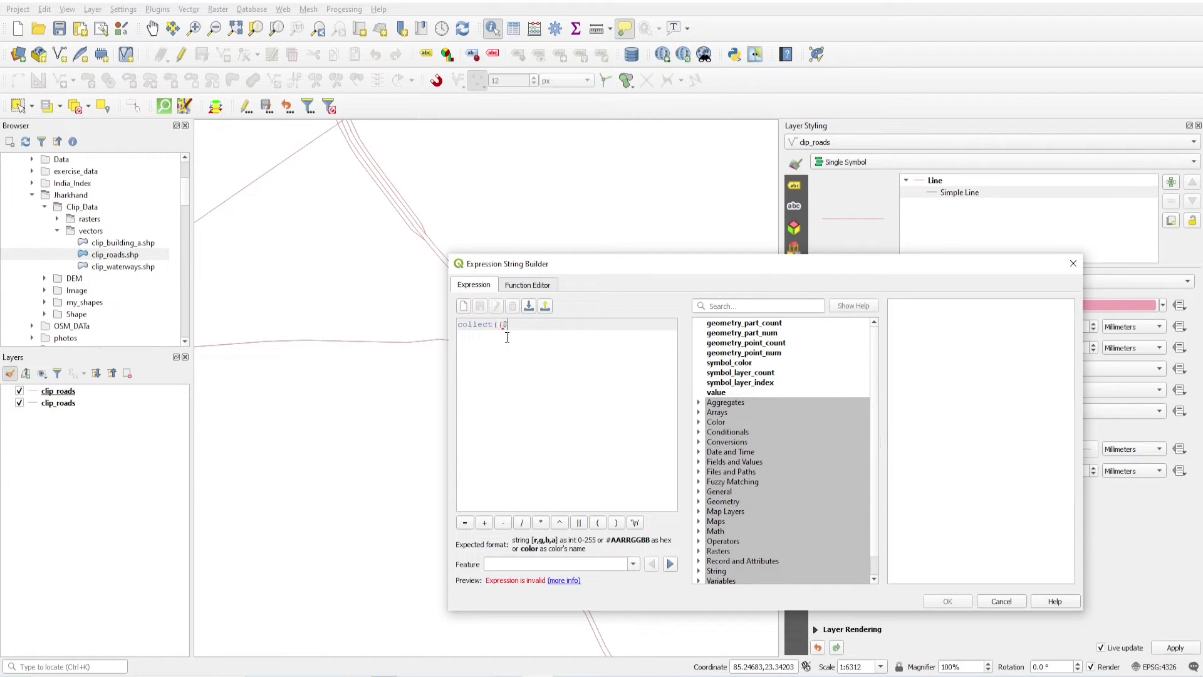
key(Down)
key(Down)
key(Down)
key(Down)
key(Down)
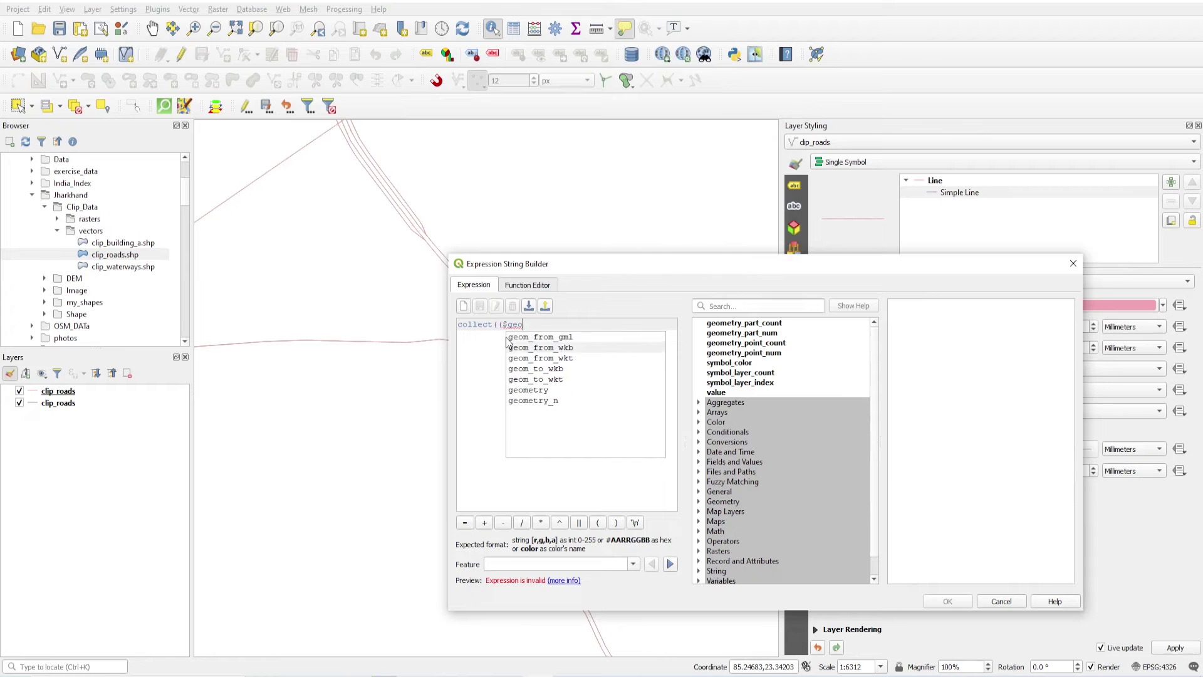
key(Return)
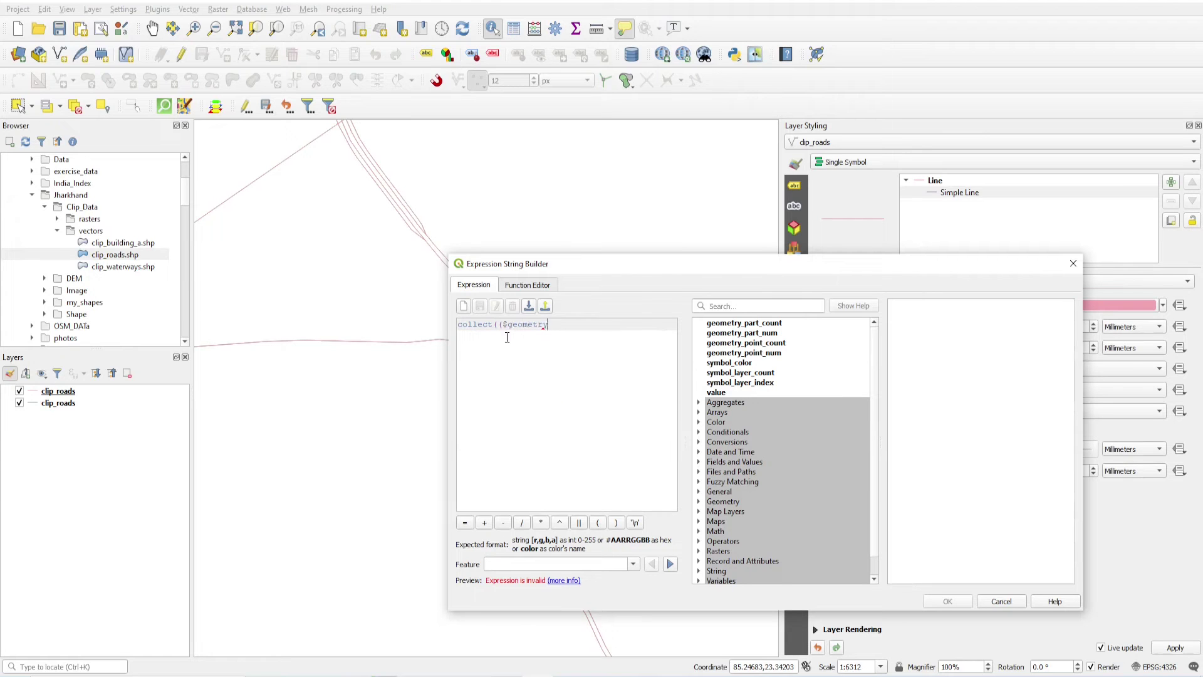
text(),)
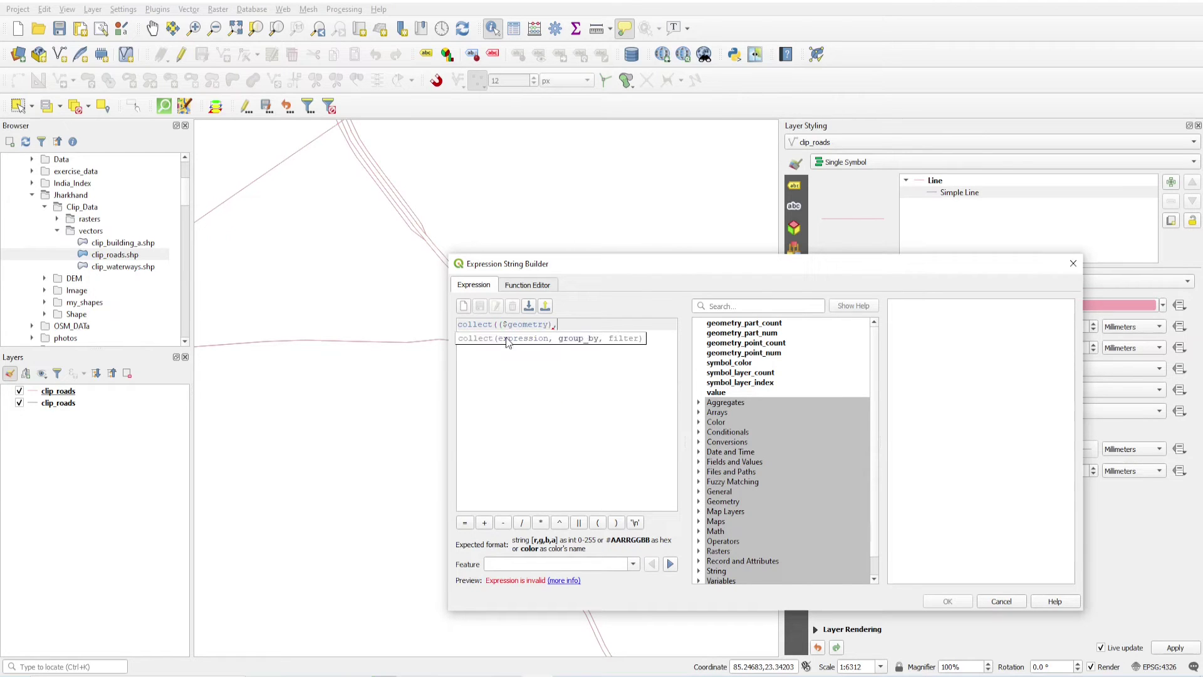
text(filter:=)
text("")
text(ref)
text(=)
text("")
text(')
text(NH43)
text())
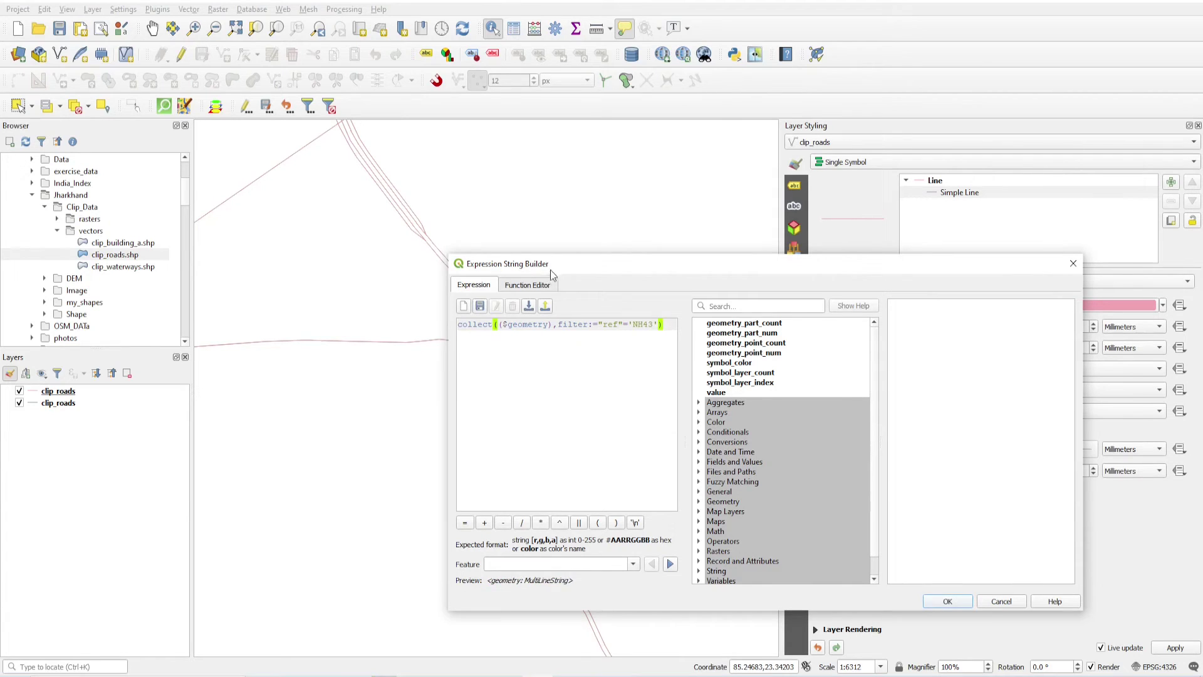
drag(550, 270, 595, 259)
Accept the colour expression and set the road line colour to red
click(992, 589)
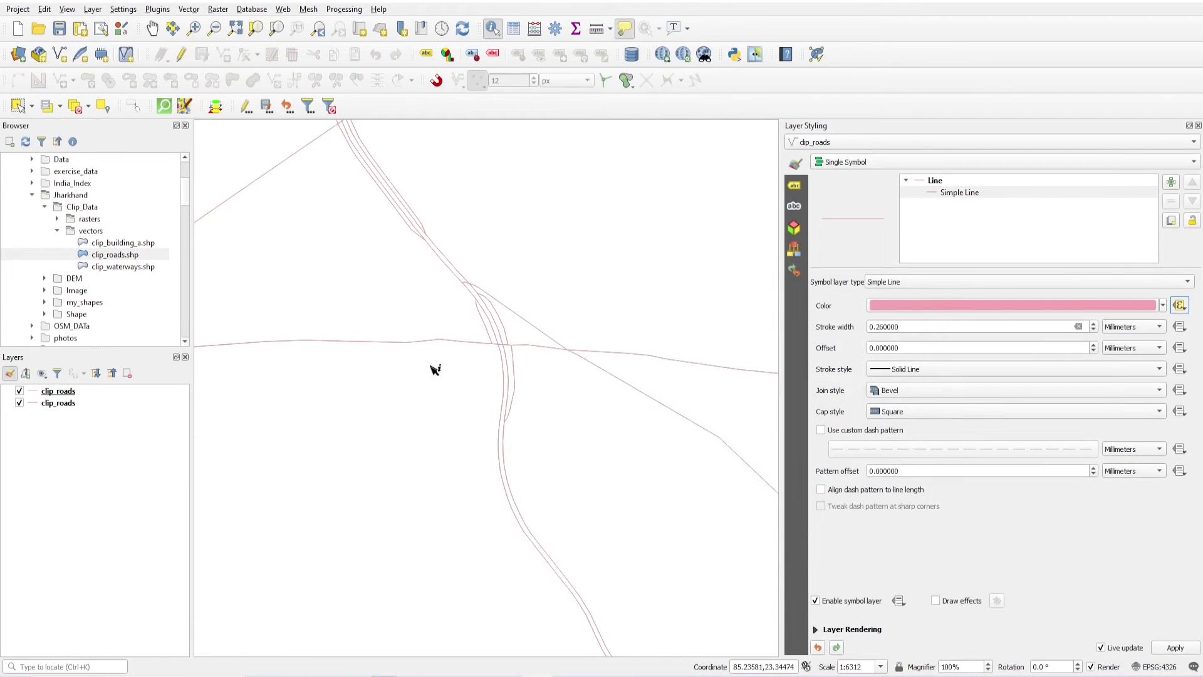
scroll(435, 368, down, 2)
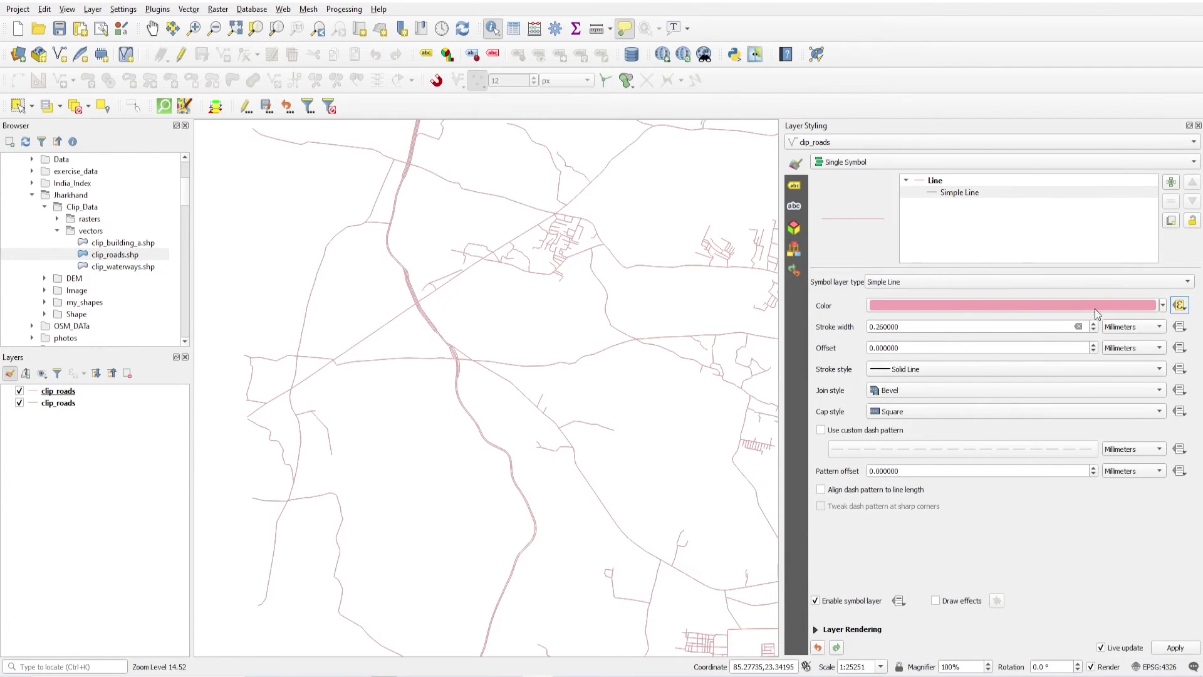
click(1163, 306)
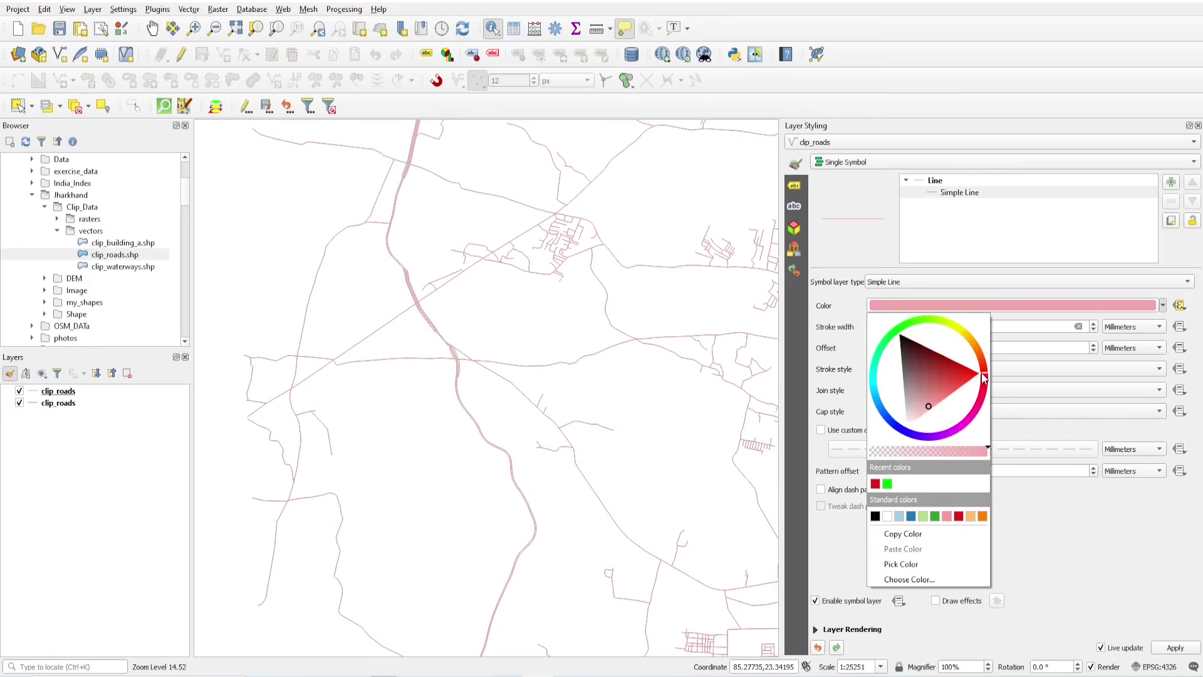
click(874, 485)
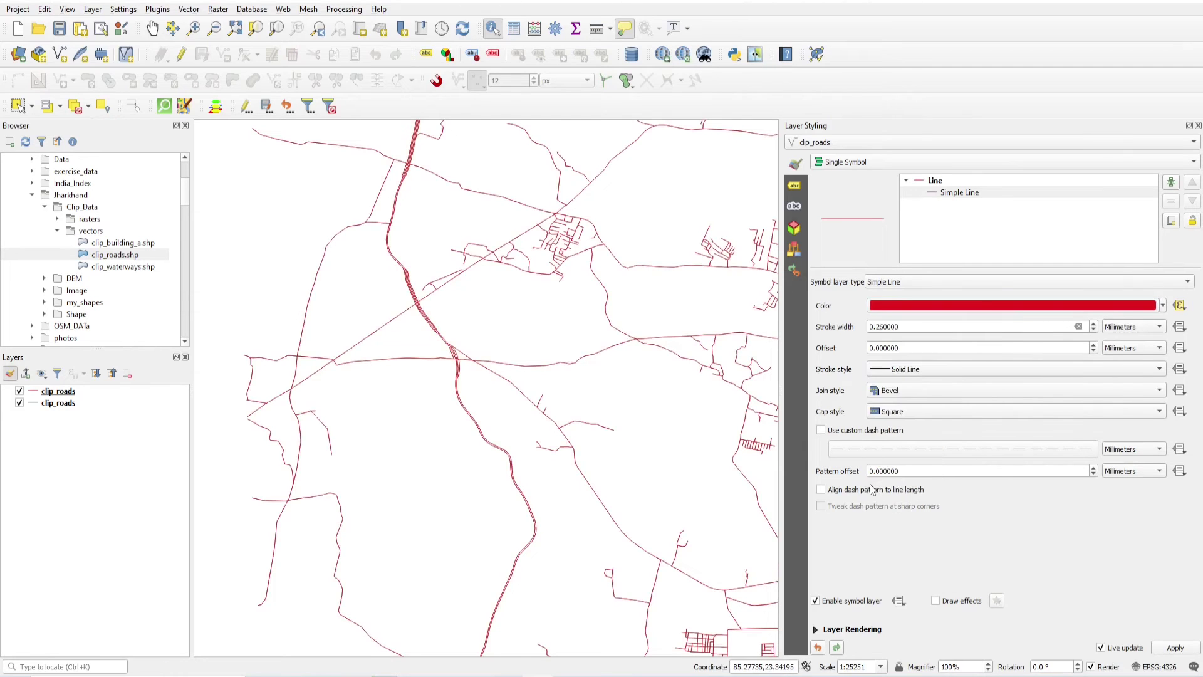
Raise the road line stroke width to 0.86 mm and bring up the colour override options
scroll(459, 363, up, 2)
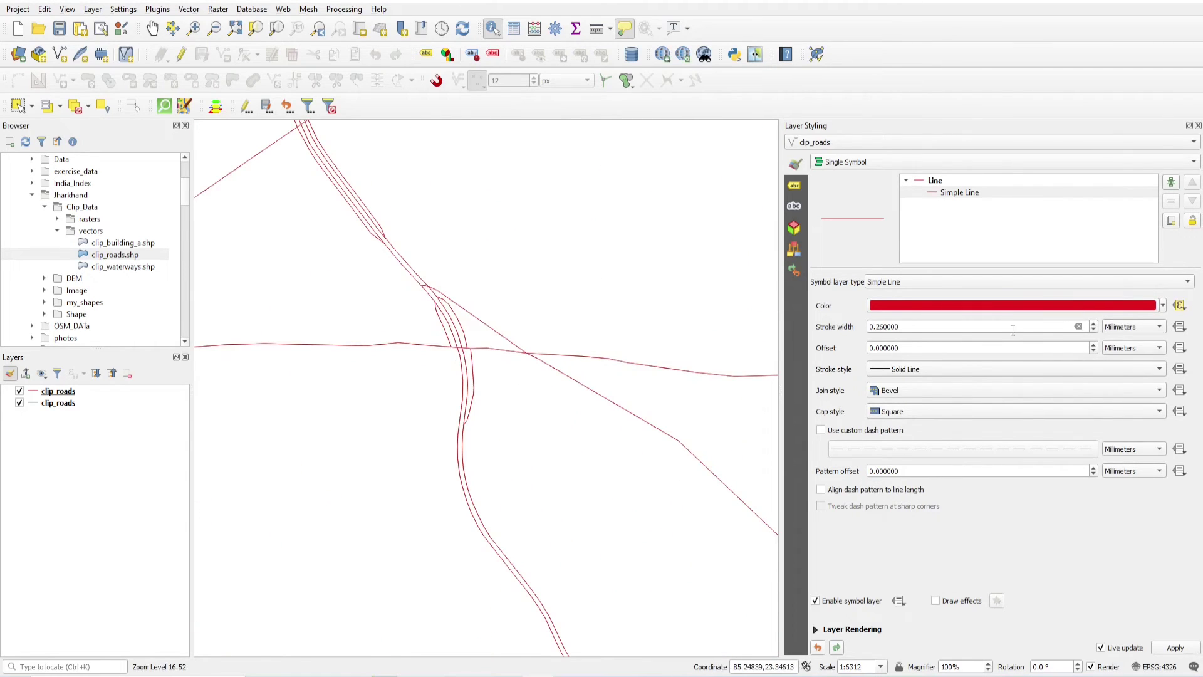
click(1093, 324)
click(1093, 324)
click(1094, 324)
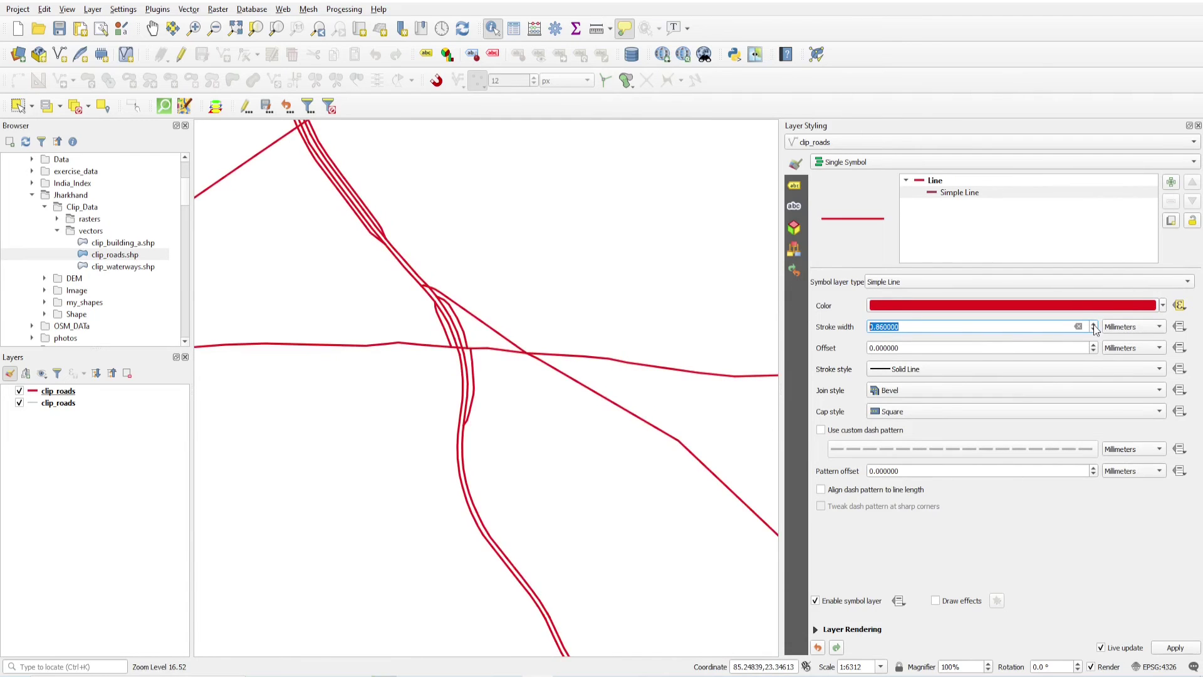
scroll(468, 341, down, 1)
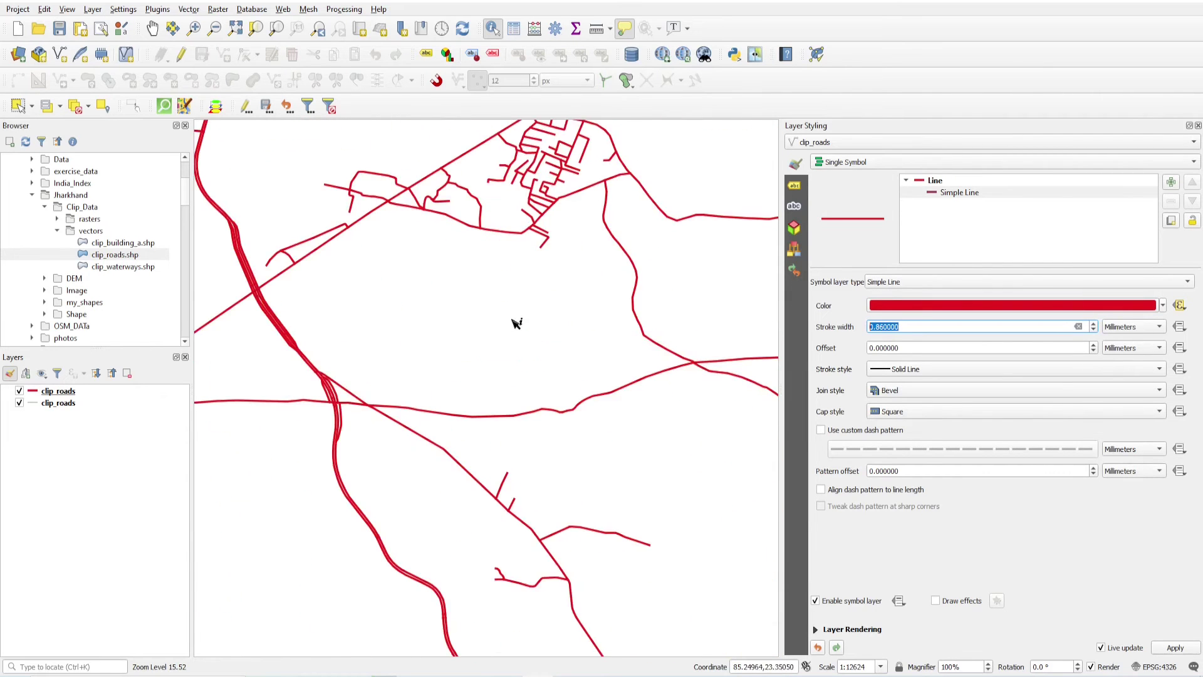
click(963, 194)
click(1180, 305)
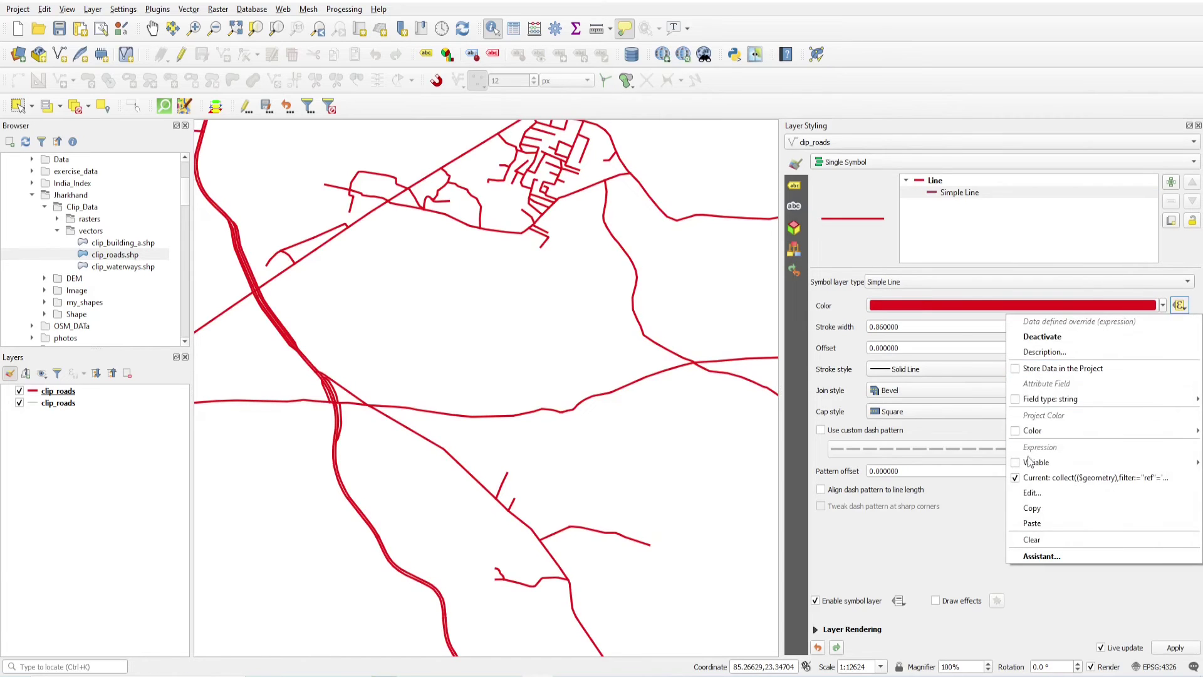
Wrap the existing collect NH43 colour expression in a case when … end block
click(1032, 493)
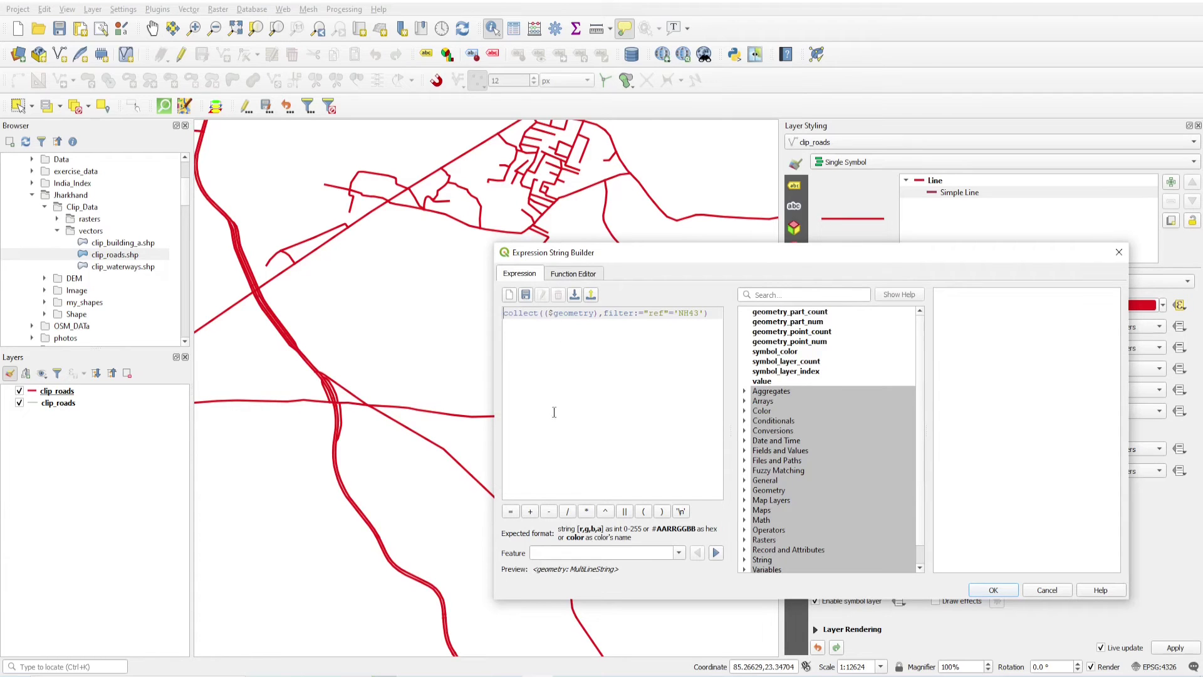
key(Return)
key(Up)
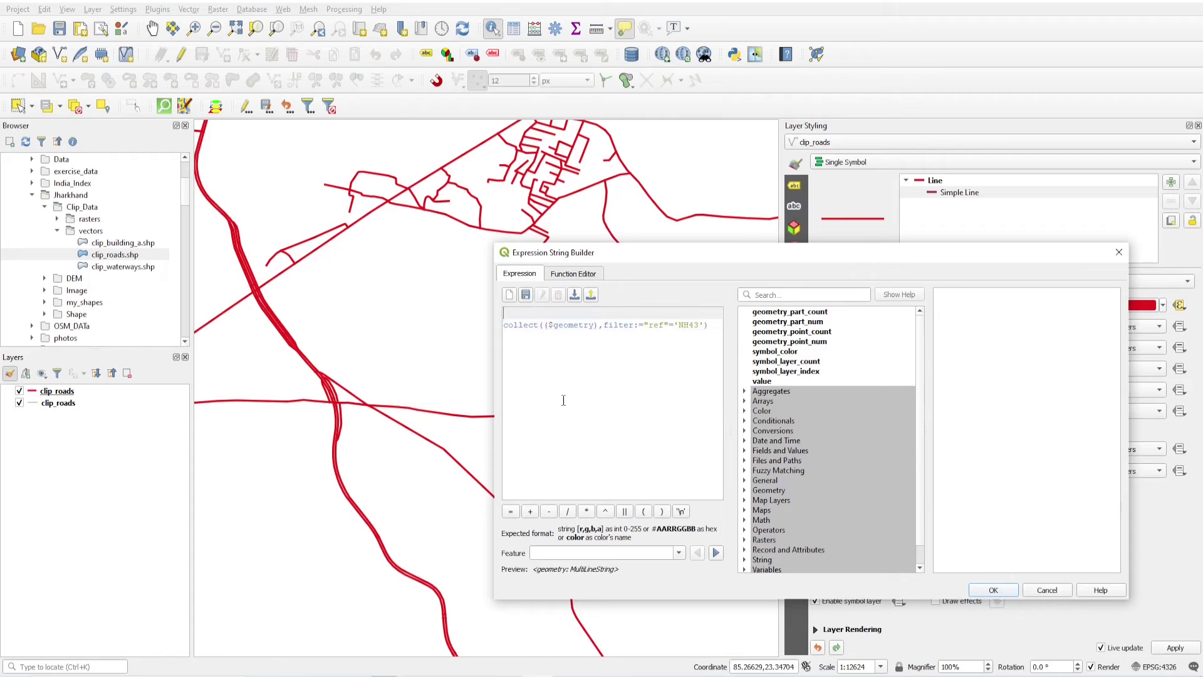
text(case)
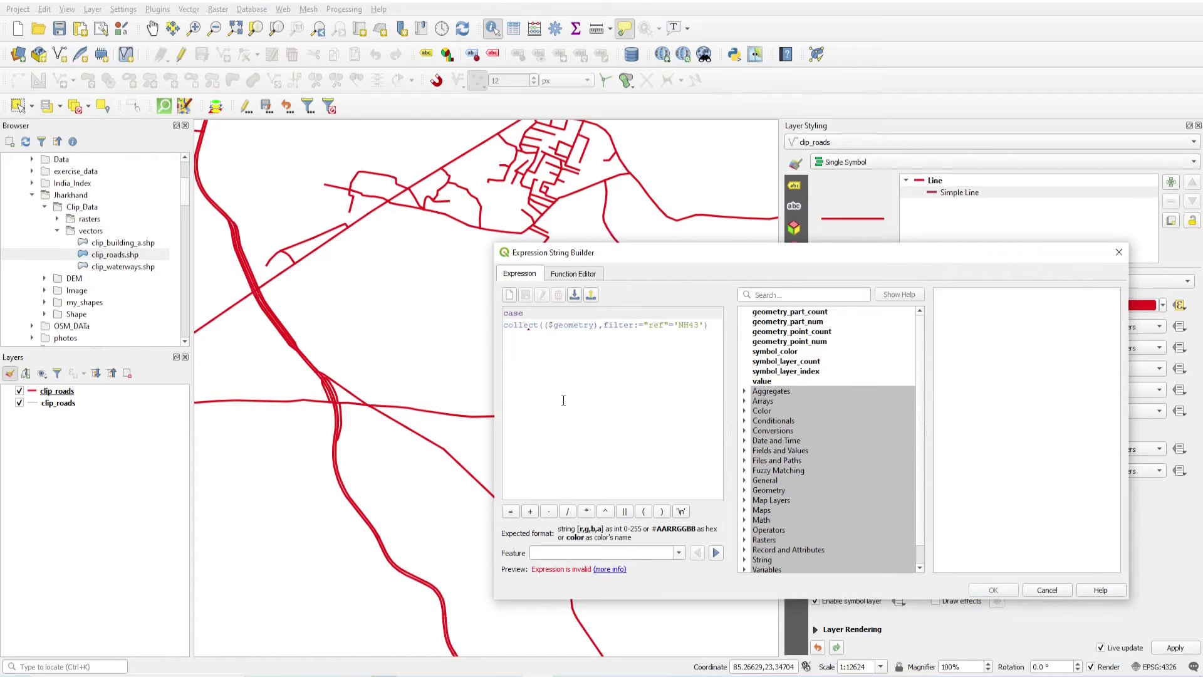
key(Down)
key(End)
key(Return)
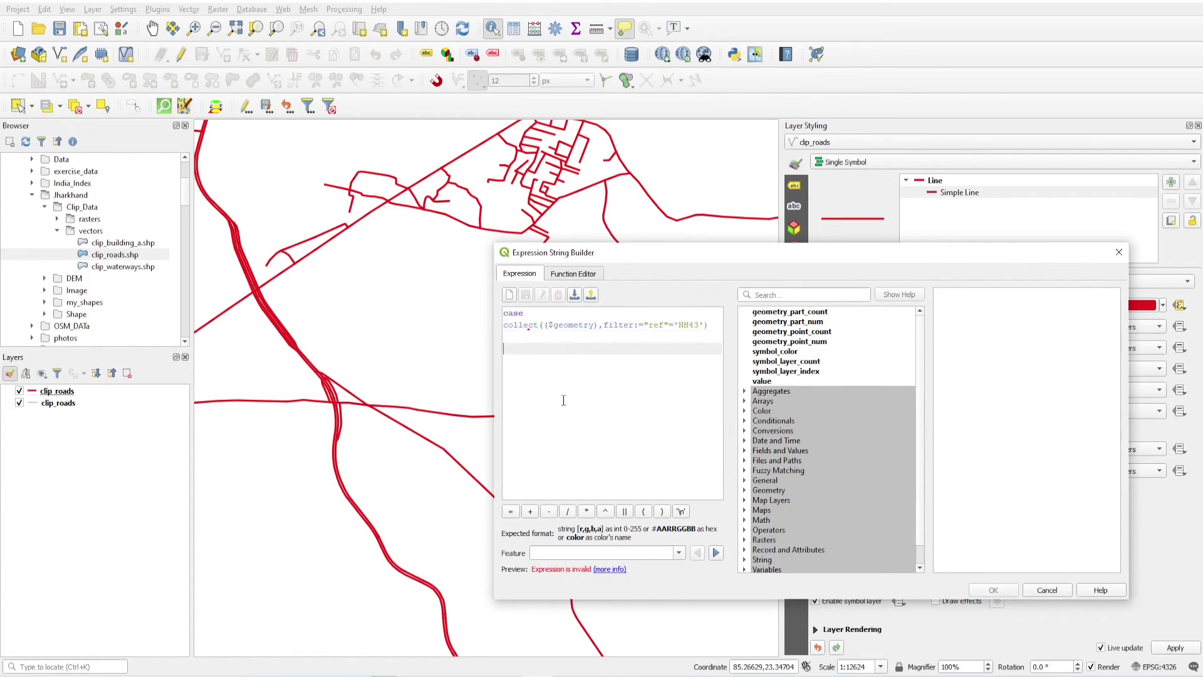
text(end)
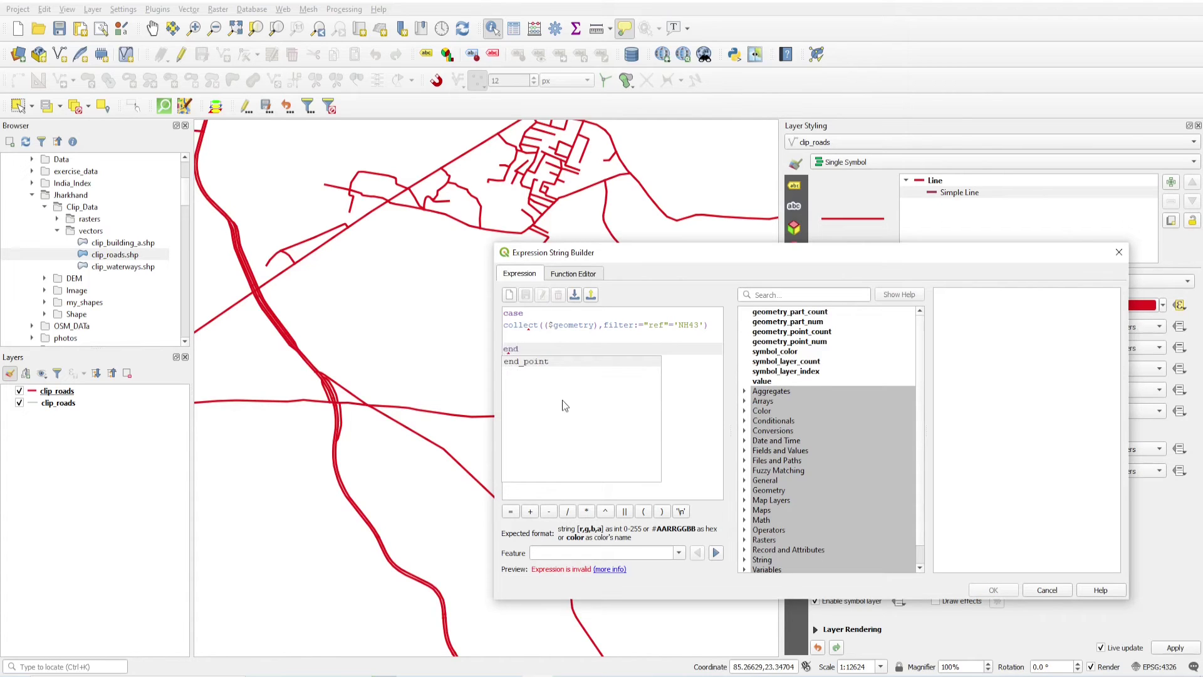
key(Escape)
key(Up)
key(Up)
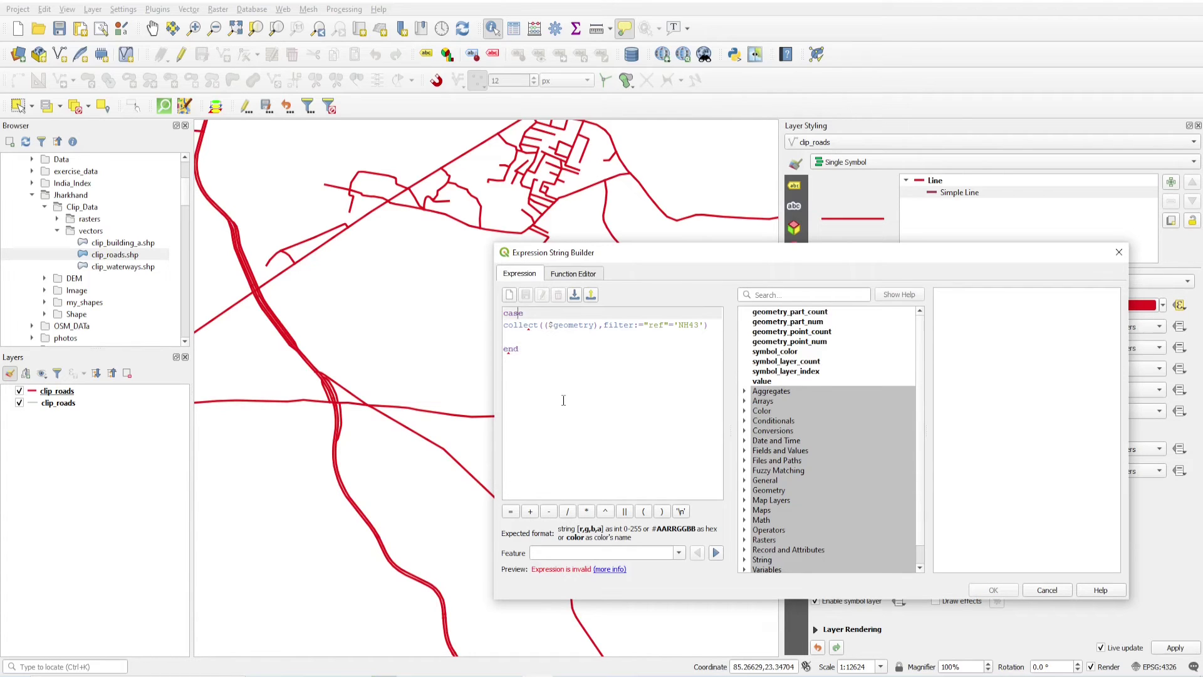
key(Home)
text(when)
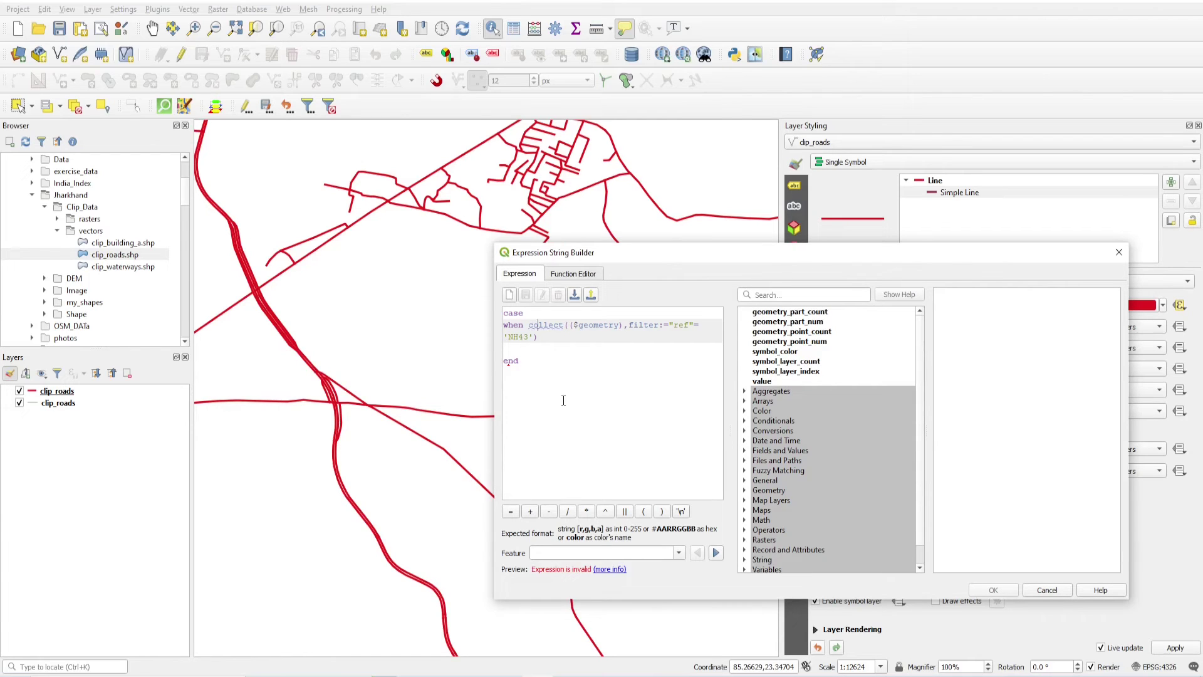
Add then if(second(now()) %2,'red','blue') to the case block and apply the expression
key(End)
text(then)
key(Return)
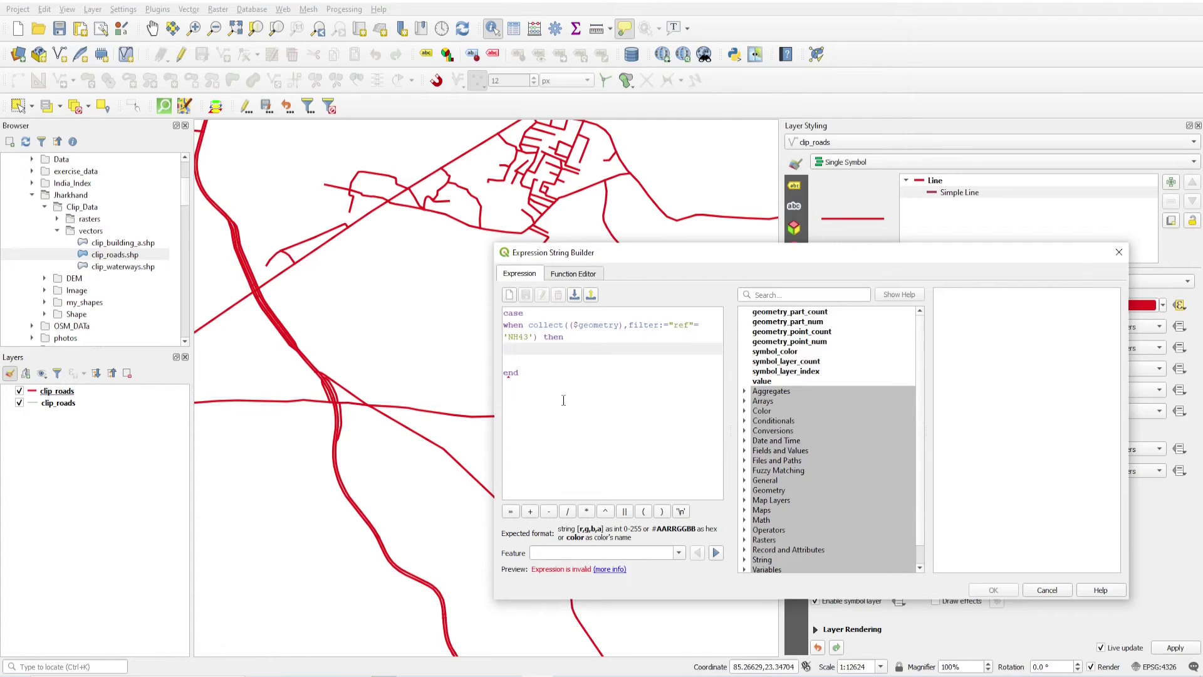
key(Return)
text(if)
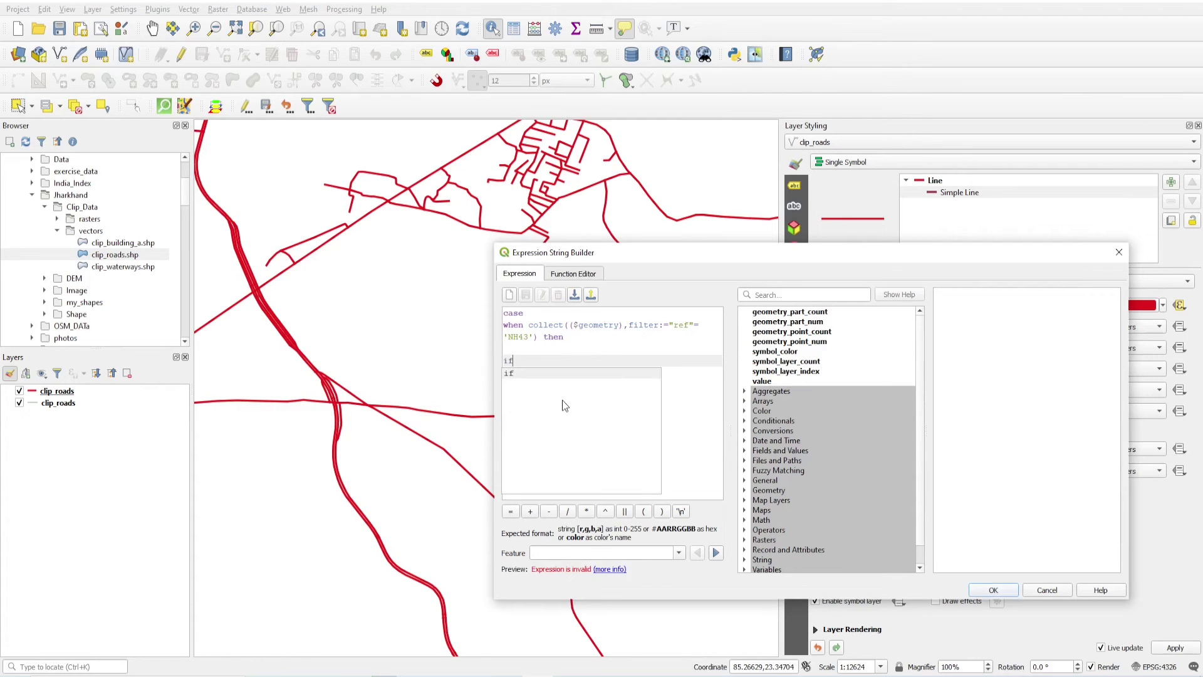
text((s)
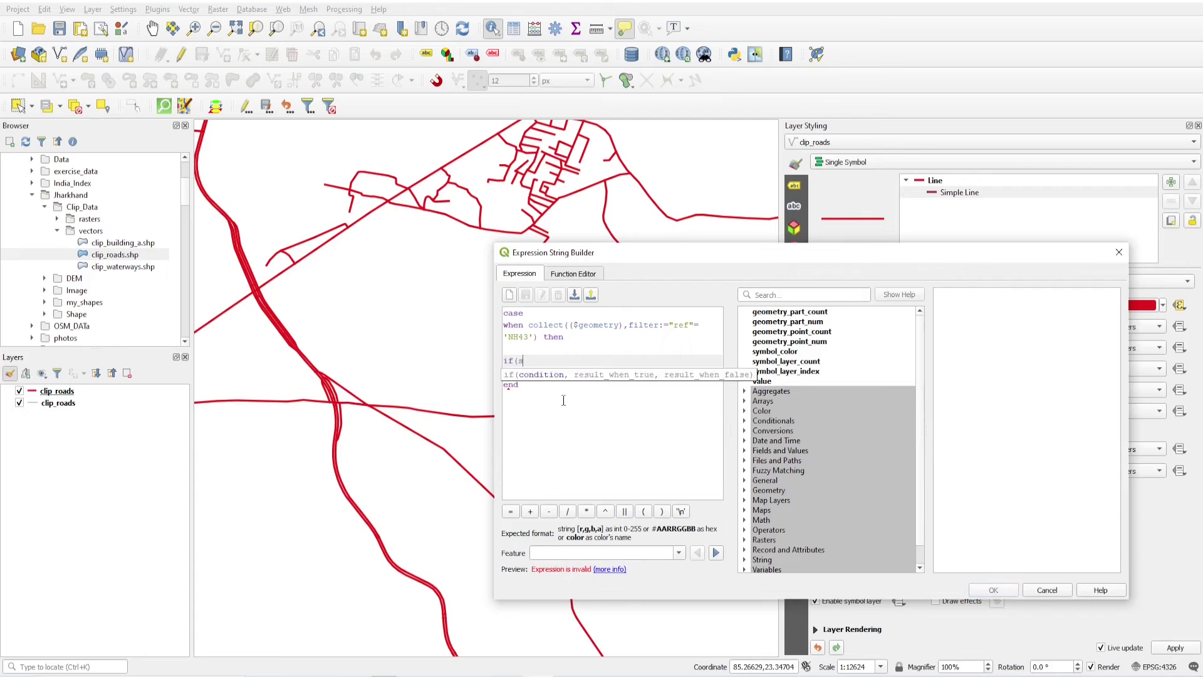
text(econd()
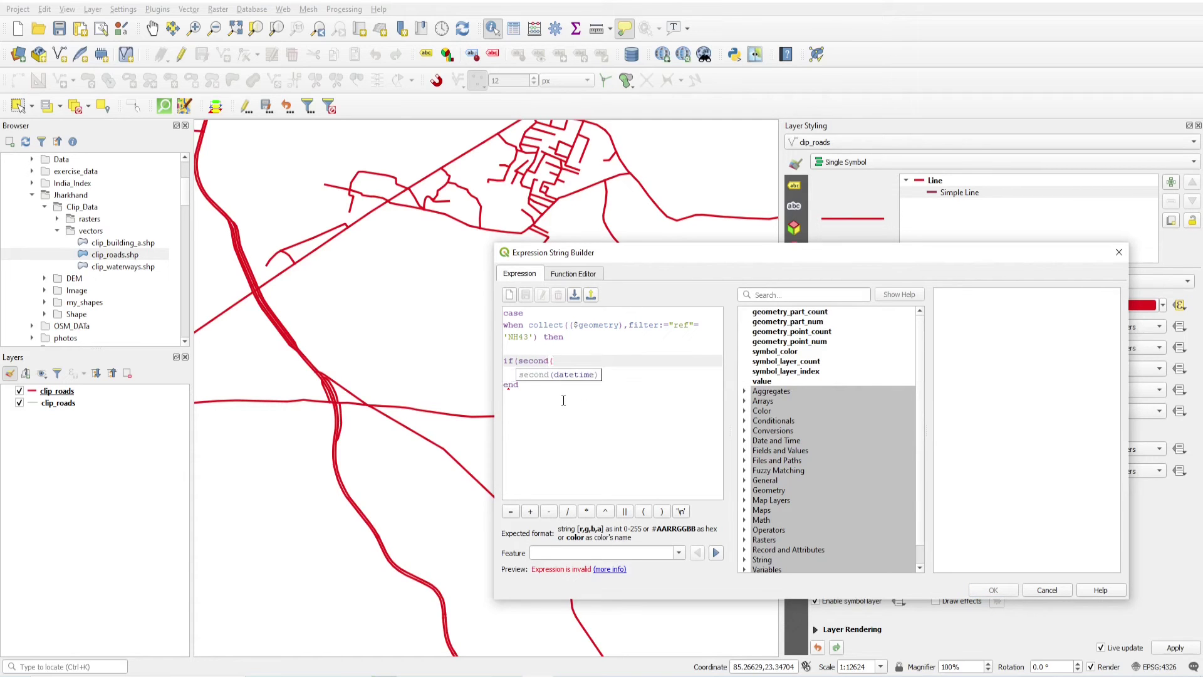
text(now()))
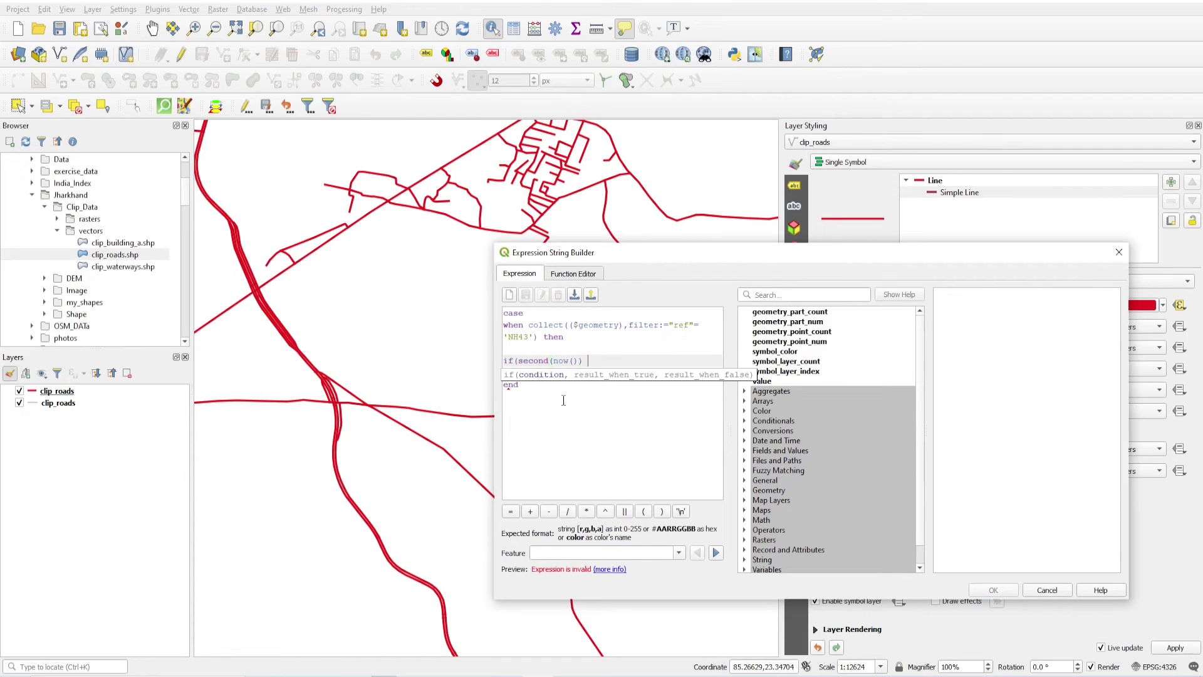
text( %)
text(2)
text(, 'red)
text(')
text(,'b)
text(lue)
text(')
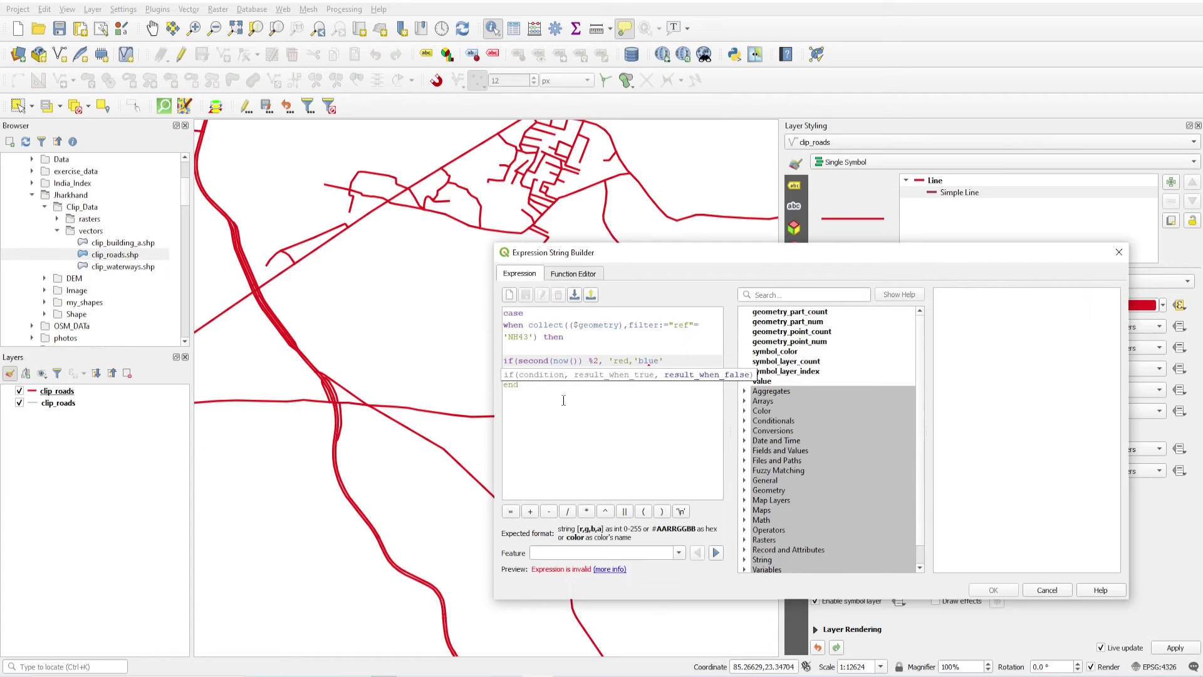
text(')
click(567, 417)
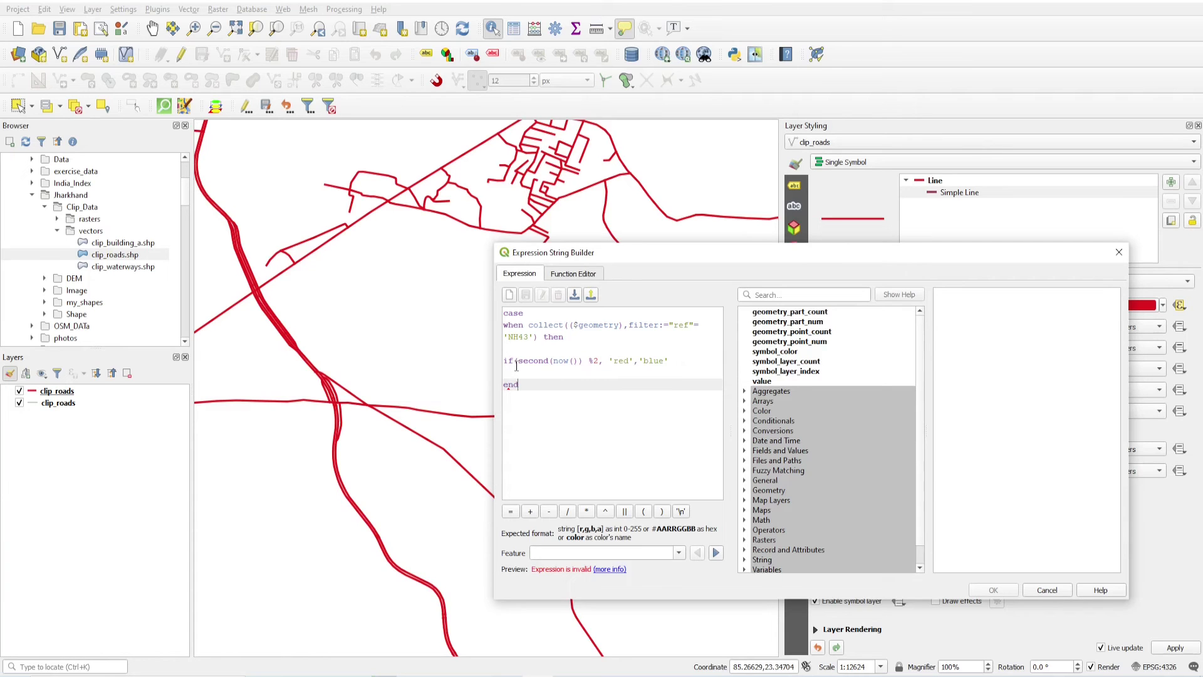
click(680, 361)
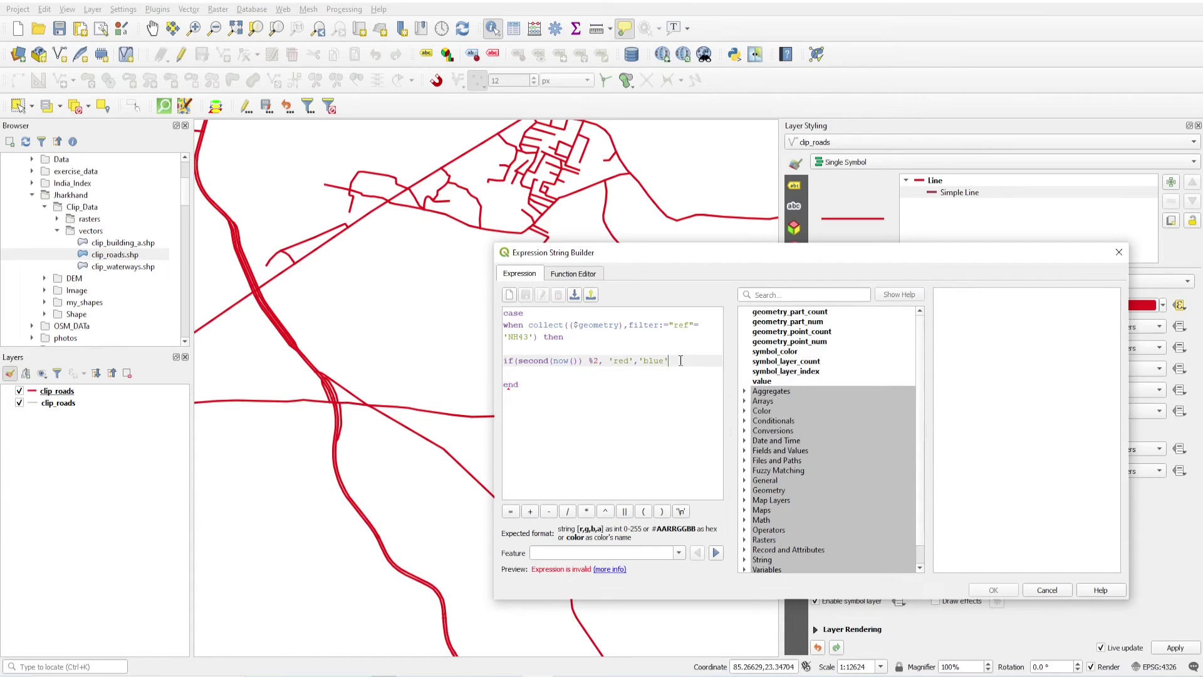
text())
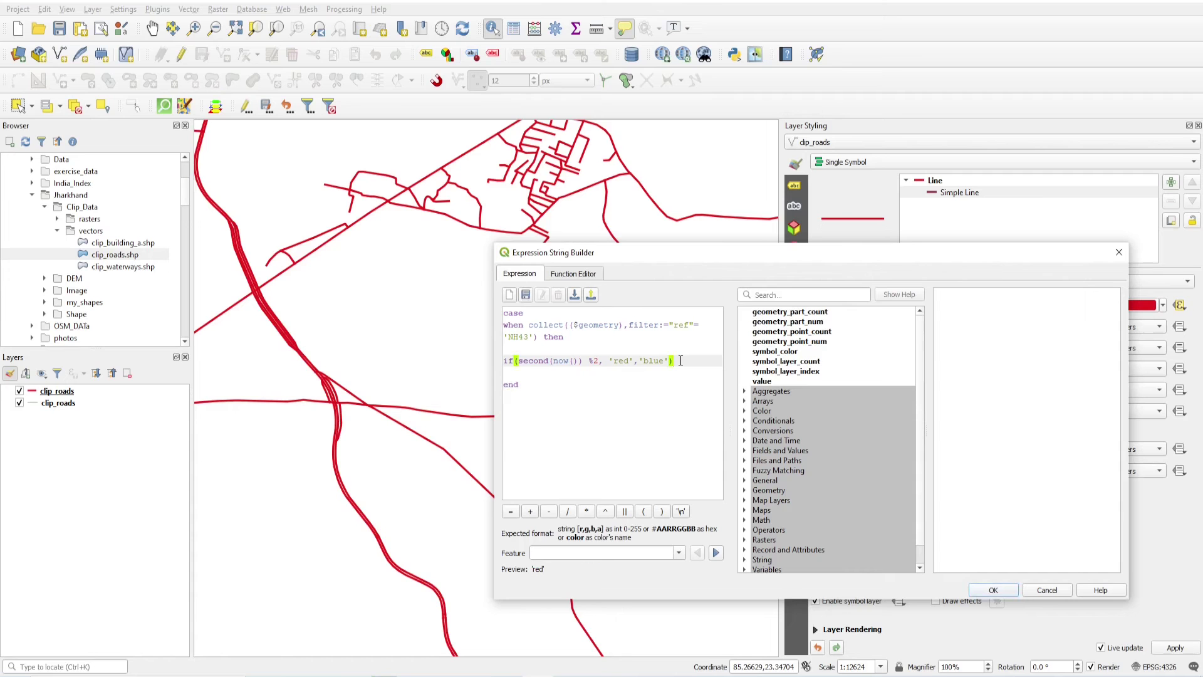
click(992, 589)
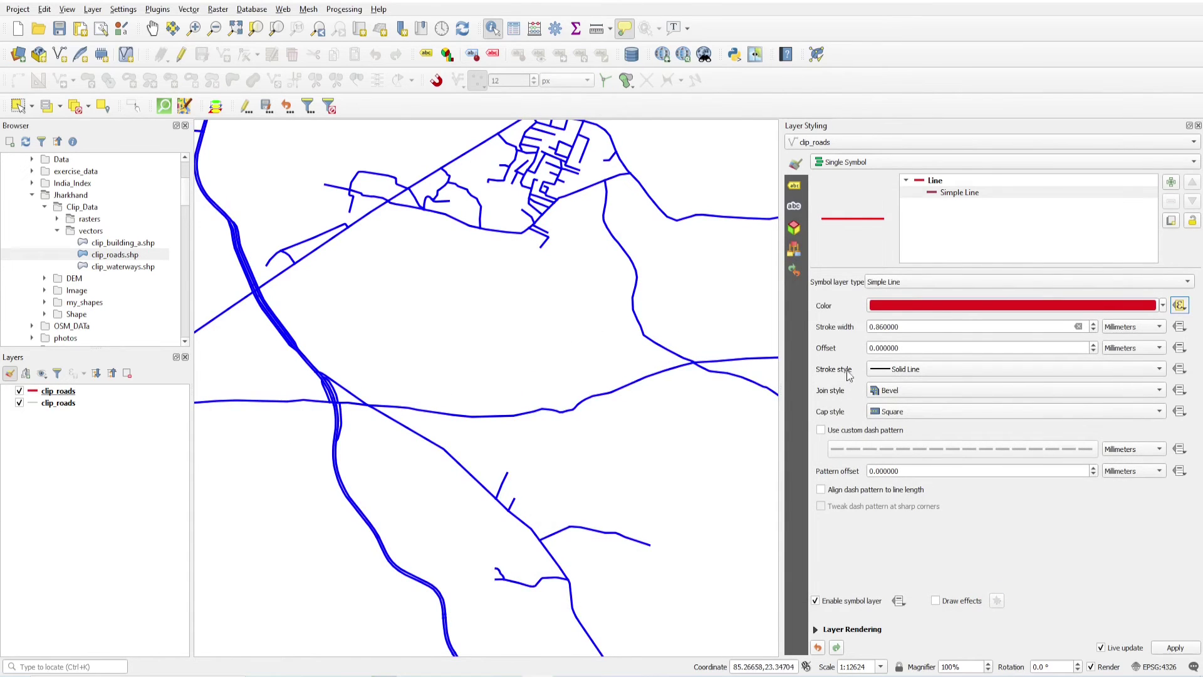
Hide the second clip_roads layer, leaving only the top blue-styled clip_roads layer visible
scroll(328, 408, up, 2)
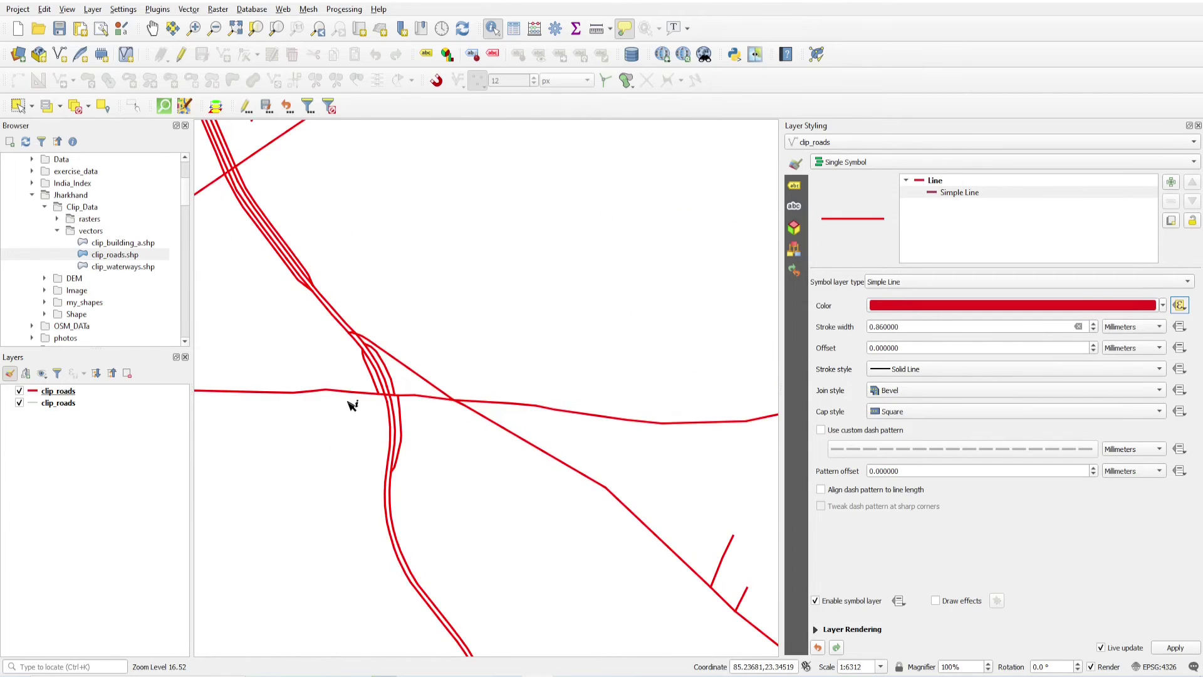
scroll(354, 407, down, 2)
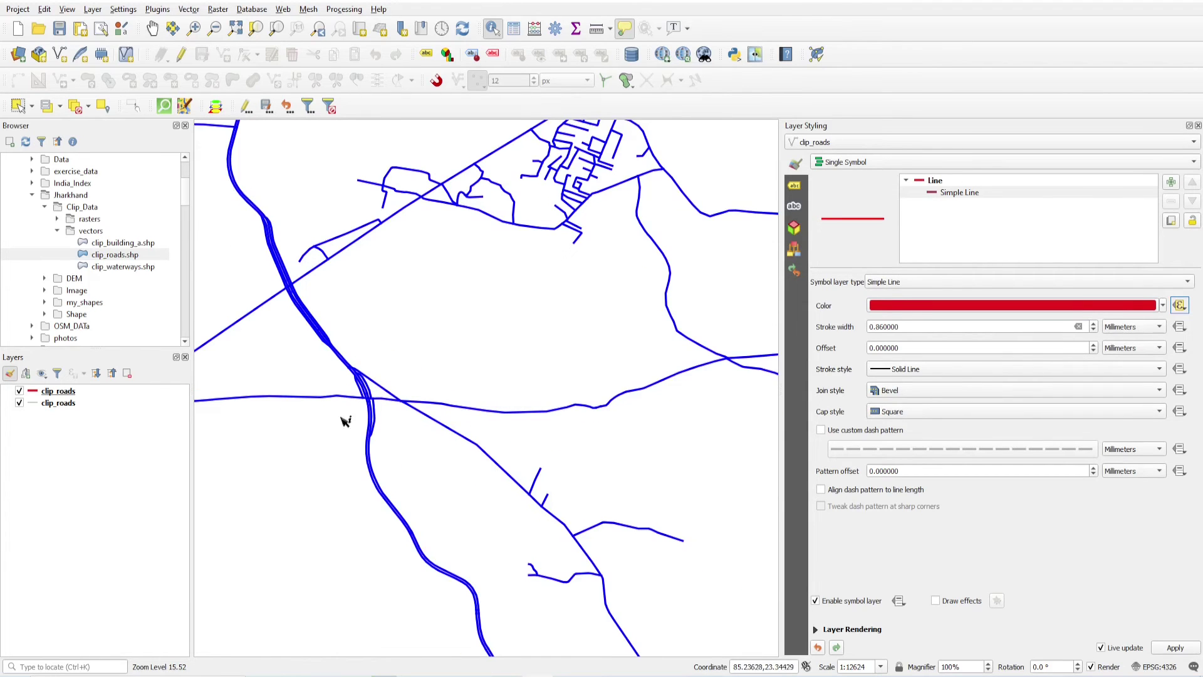
right_click(56, 392)
click(32, 434)
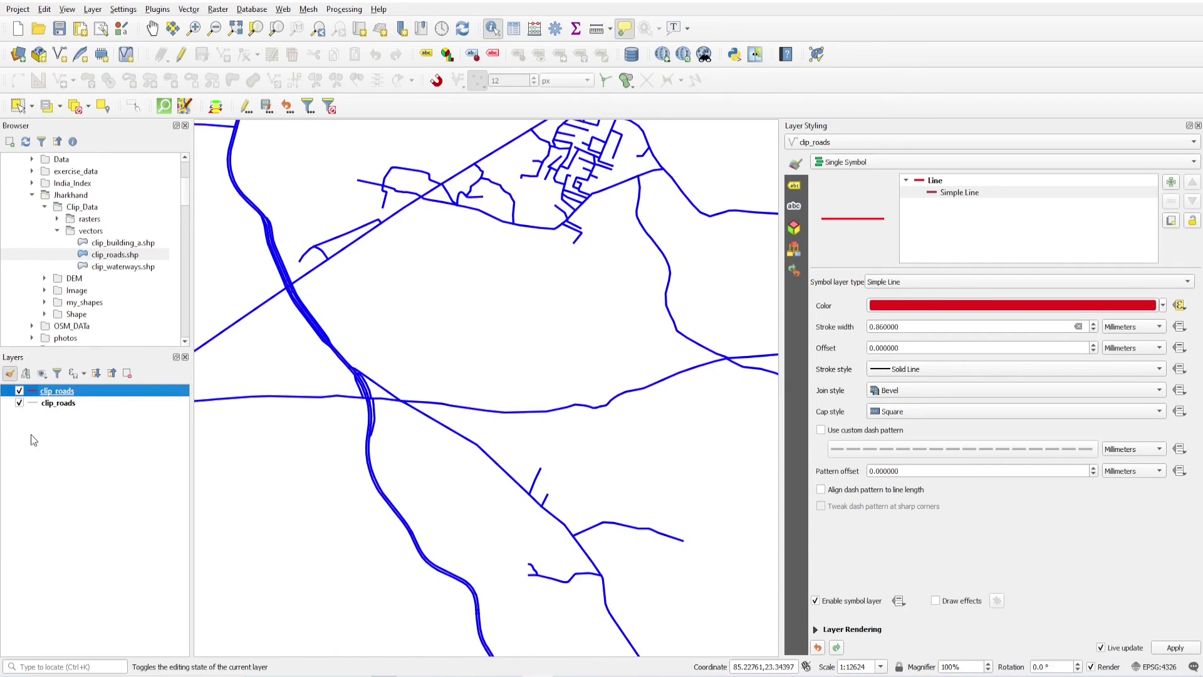
click(19, 391)
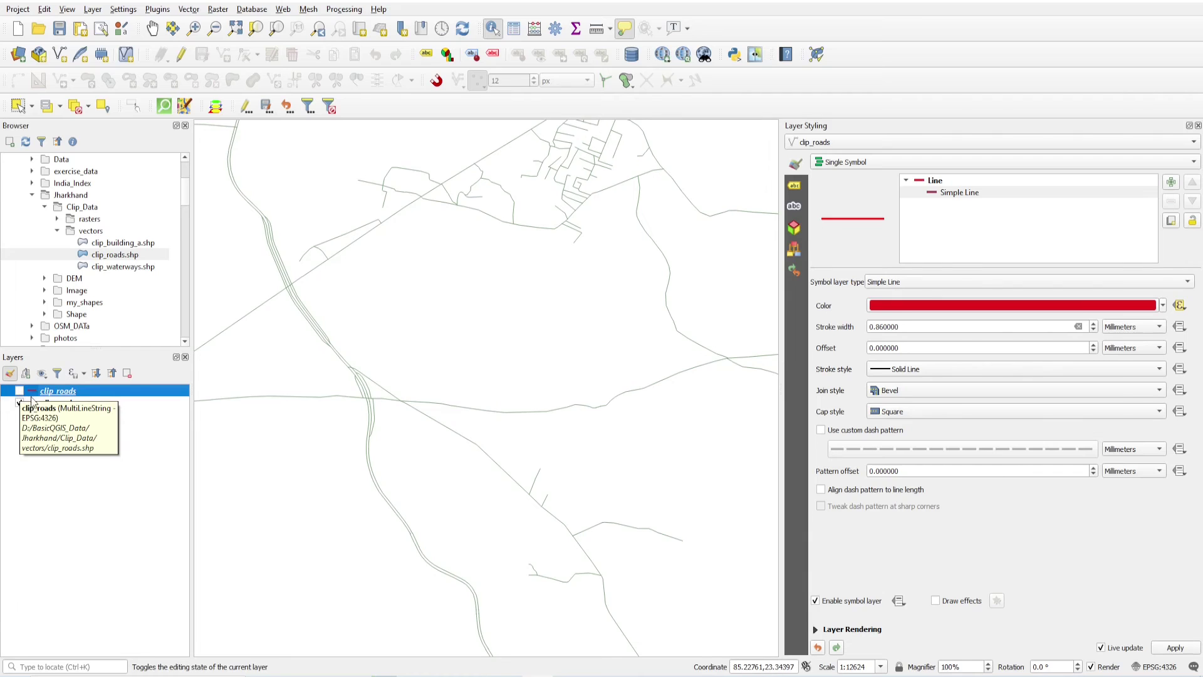
click(48, 403)
click(45, 392)
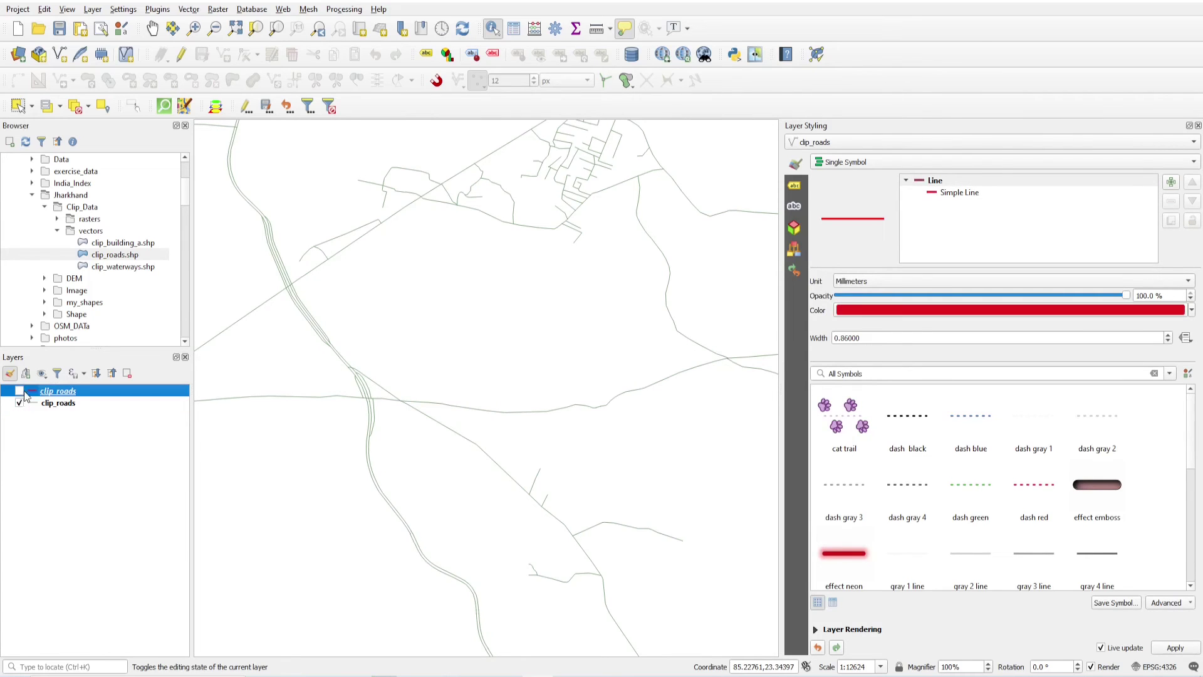
click(19, 403)
click(19, 391)
right_click(38, 393)
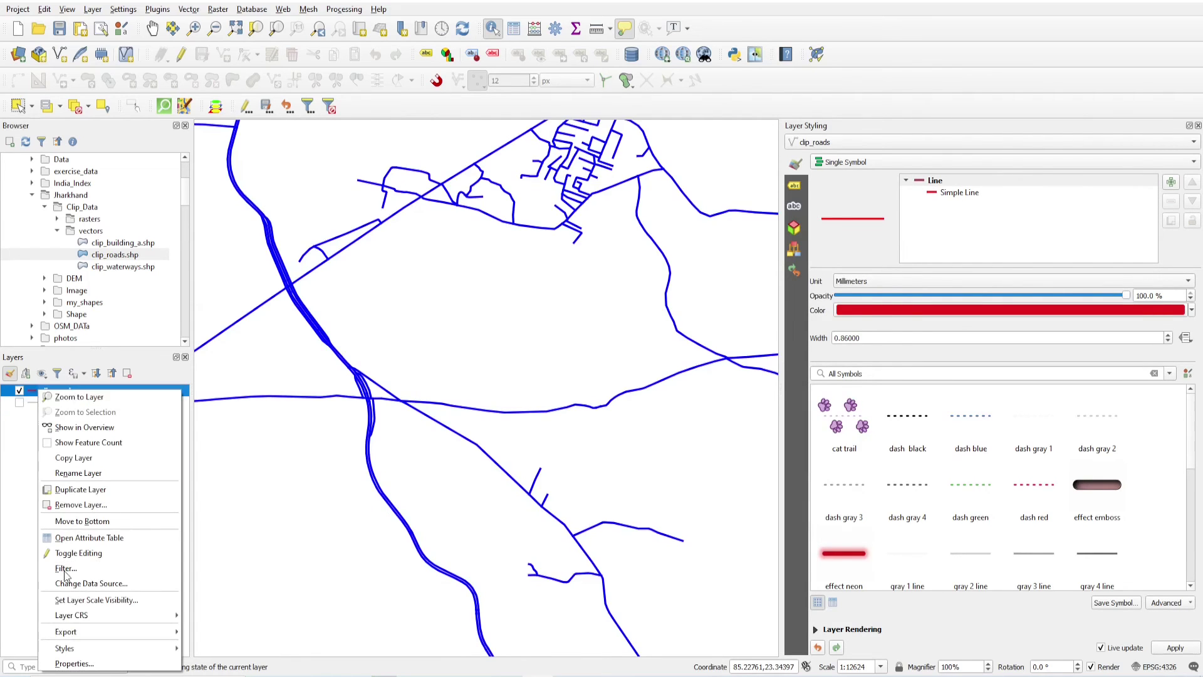
Turn on timed auto-refresh for clip_roads with a 1-second interval
click(76, 653)
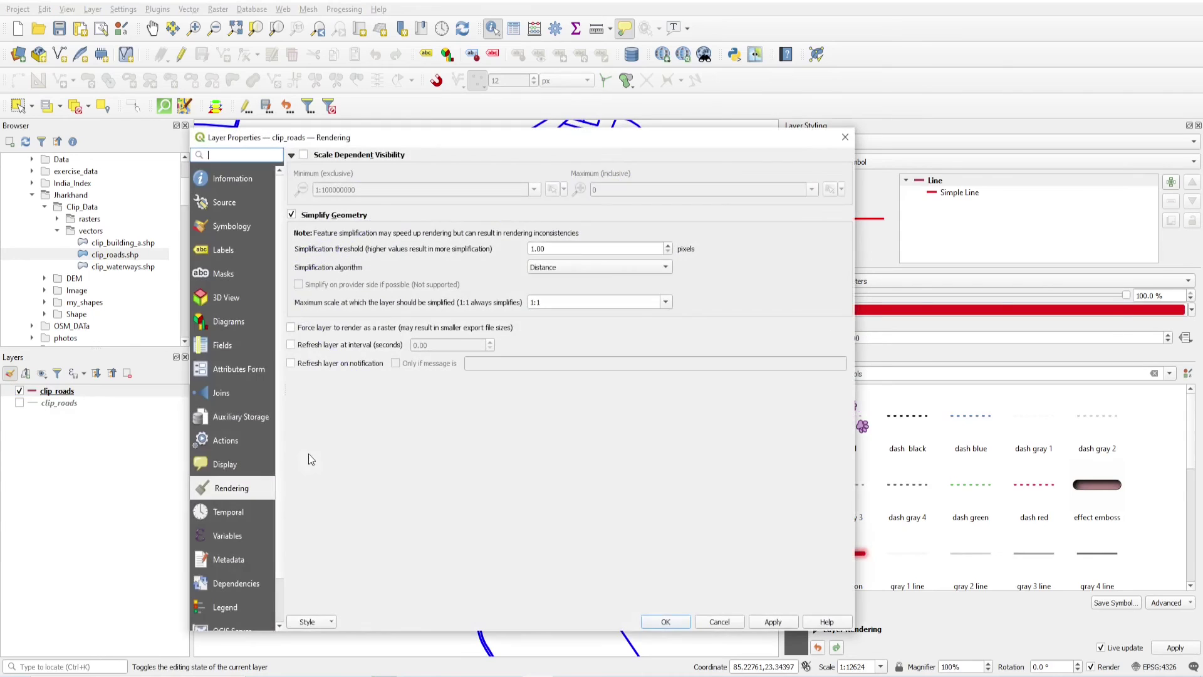
click(291, 344)
click(416, 344)
key(Up)
click(682, 622)
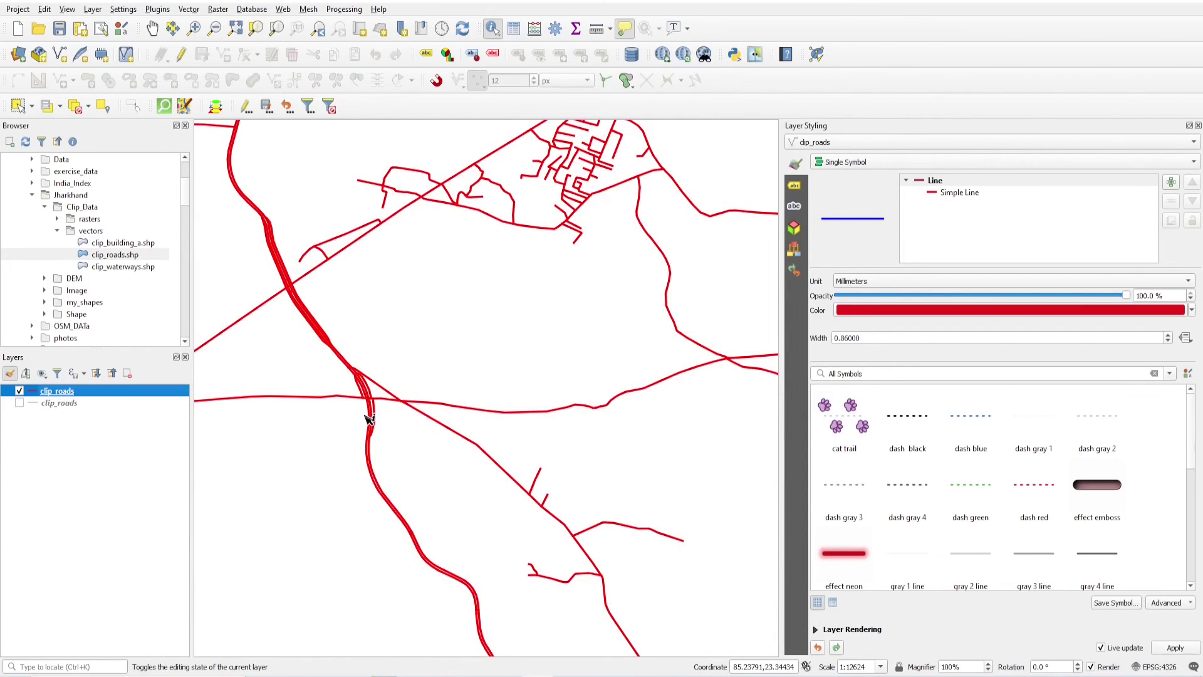
Zoom in on the road junction to watch the roads alternate red and blue
scroll(285, 444, up, 1)
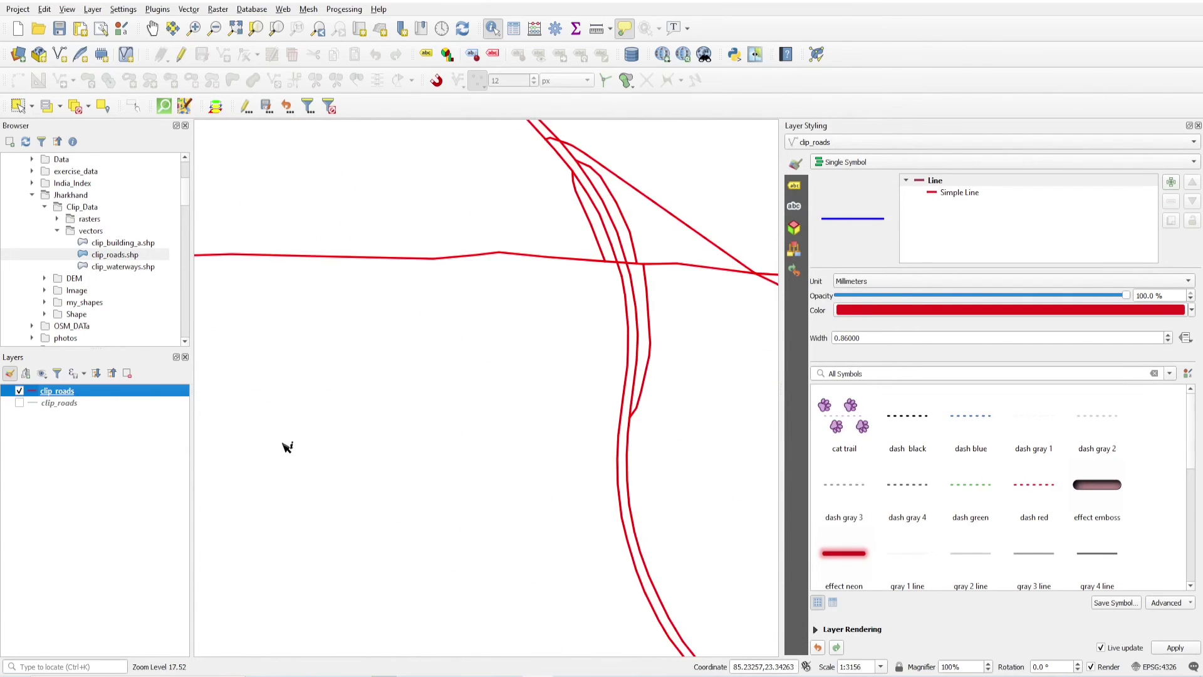
scroll(611, 292, down, 1)
scroll(655, 261, up, 1)
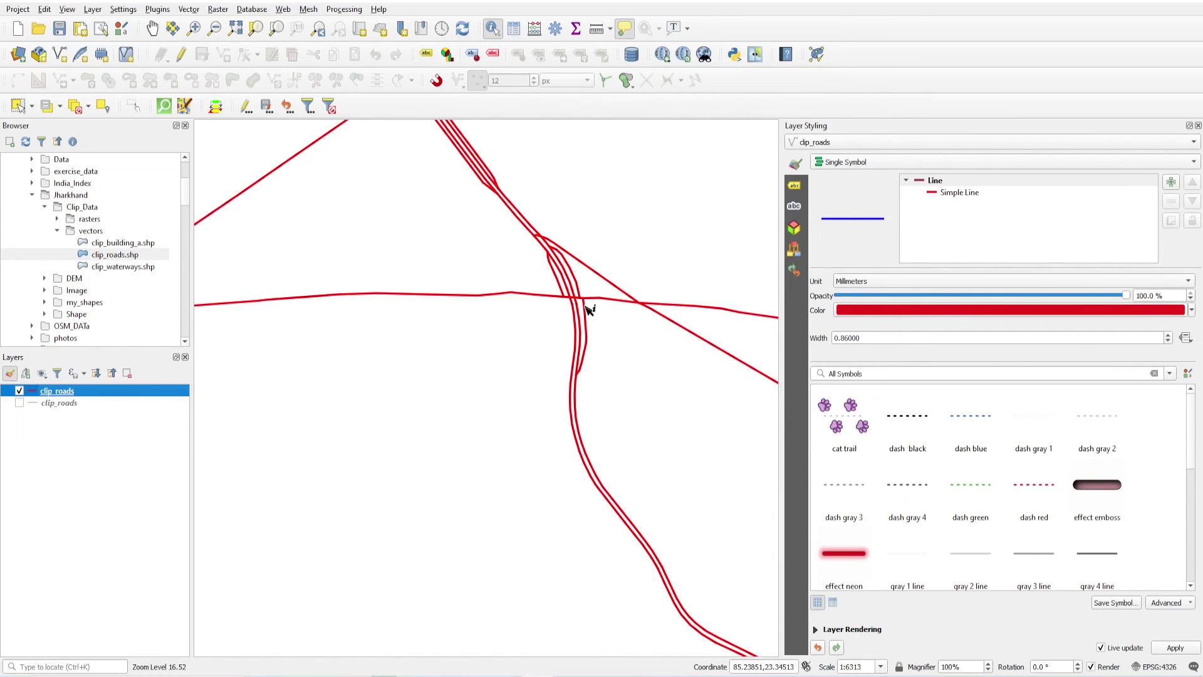
scroll(601, 263, up, 1)
scroll(604, 265, down, 2)
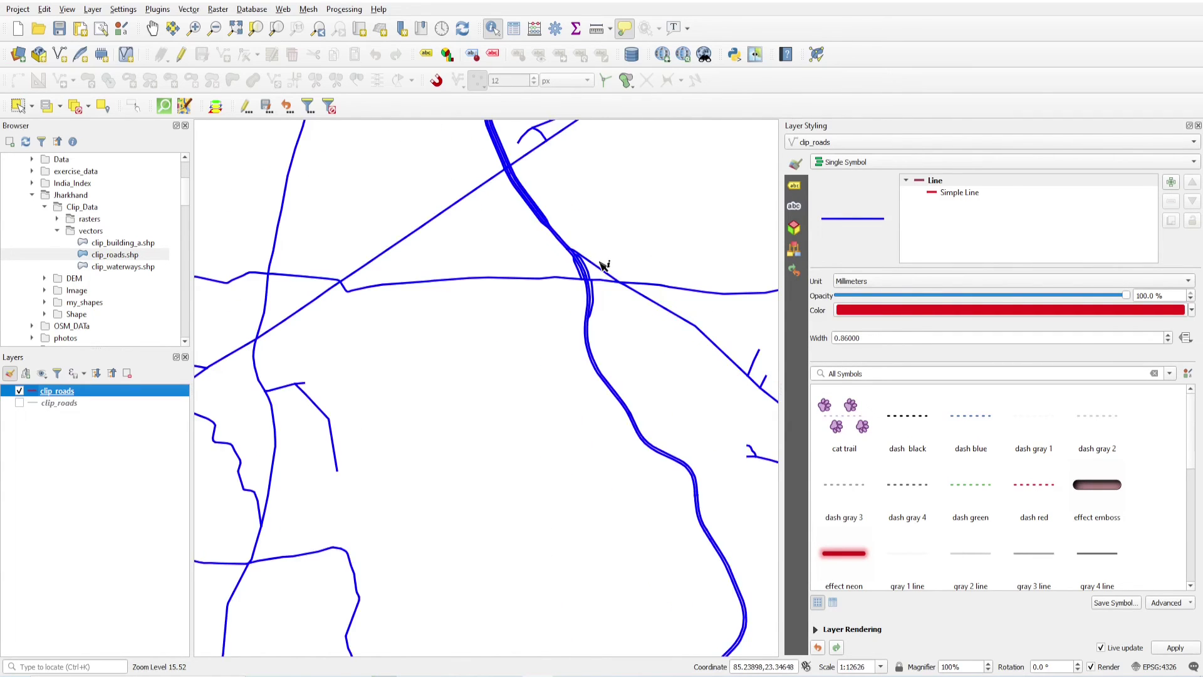
scroll(612, 247, up, 2)
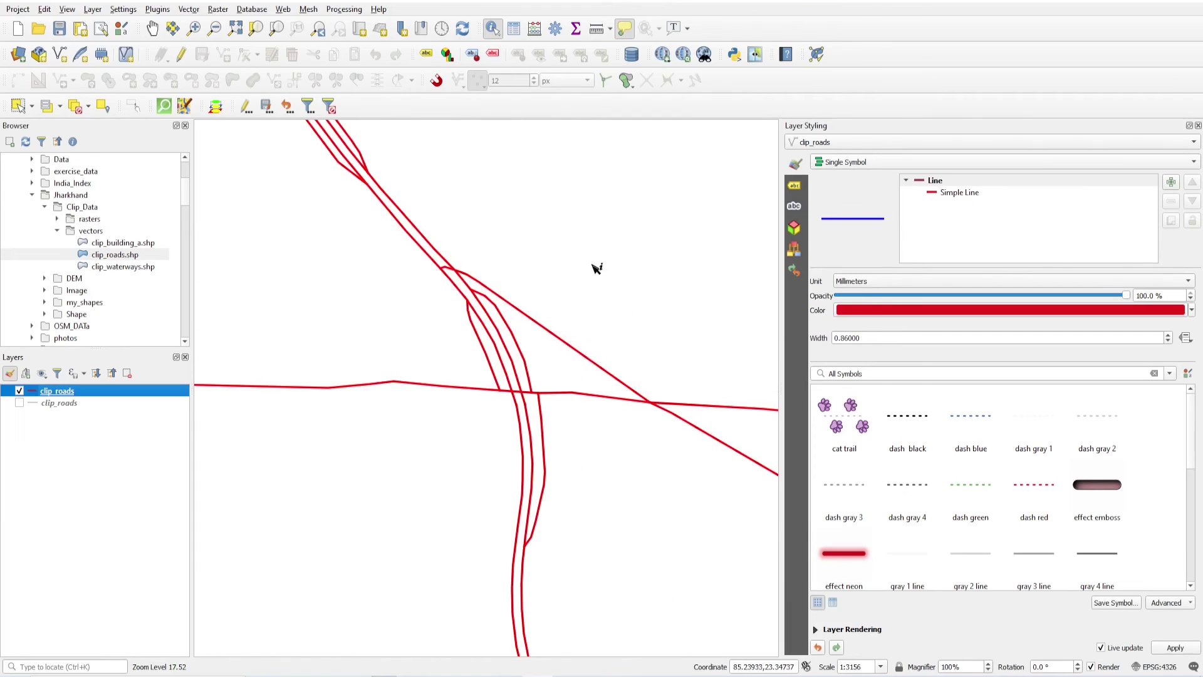
scroll(558, 368, down, 3)
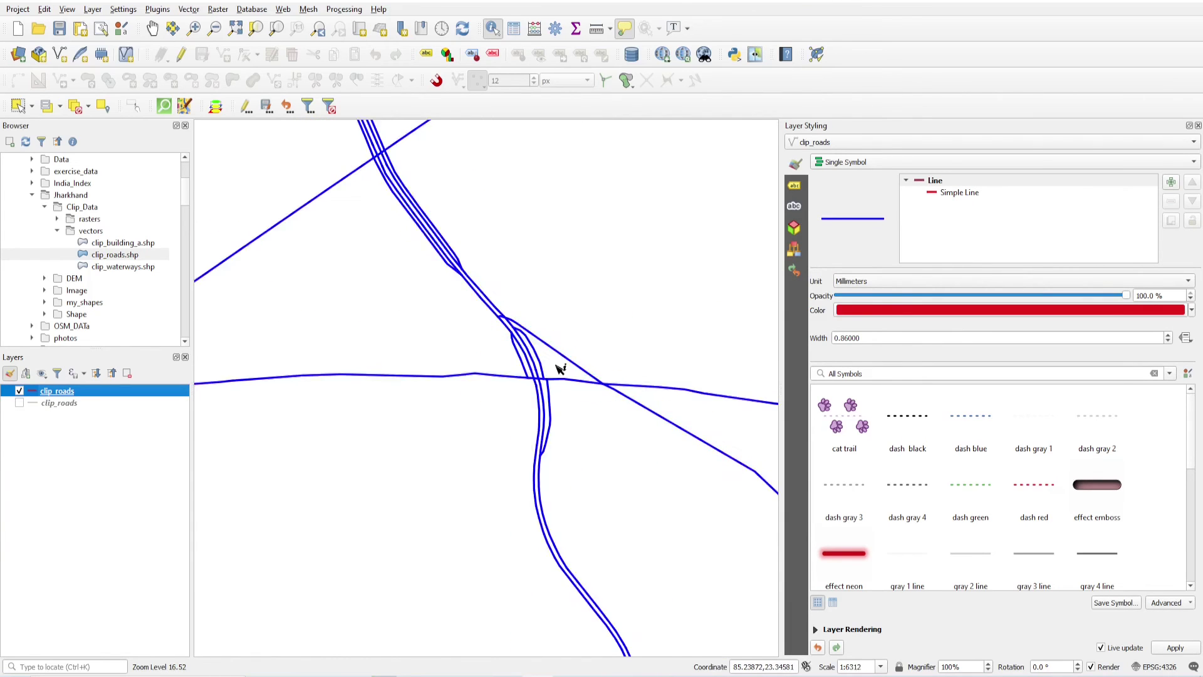
scroll(564, 362, up, 2)
Change the line symbol layer to a Geometry Generator producing LineString geometry
click(959, 194)
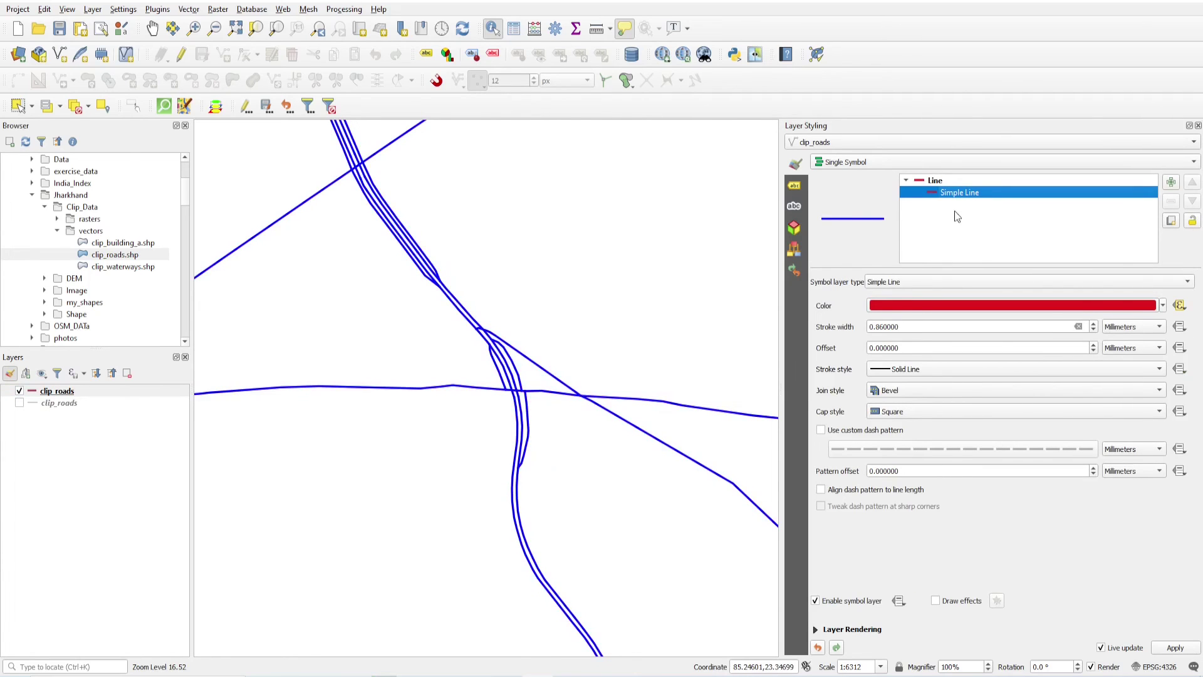
click(933, 282)
click(926, 240)
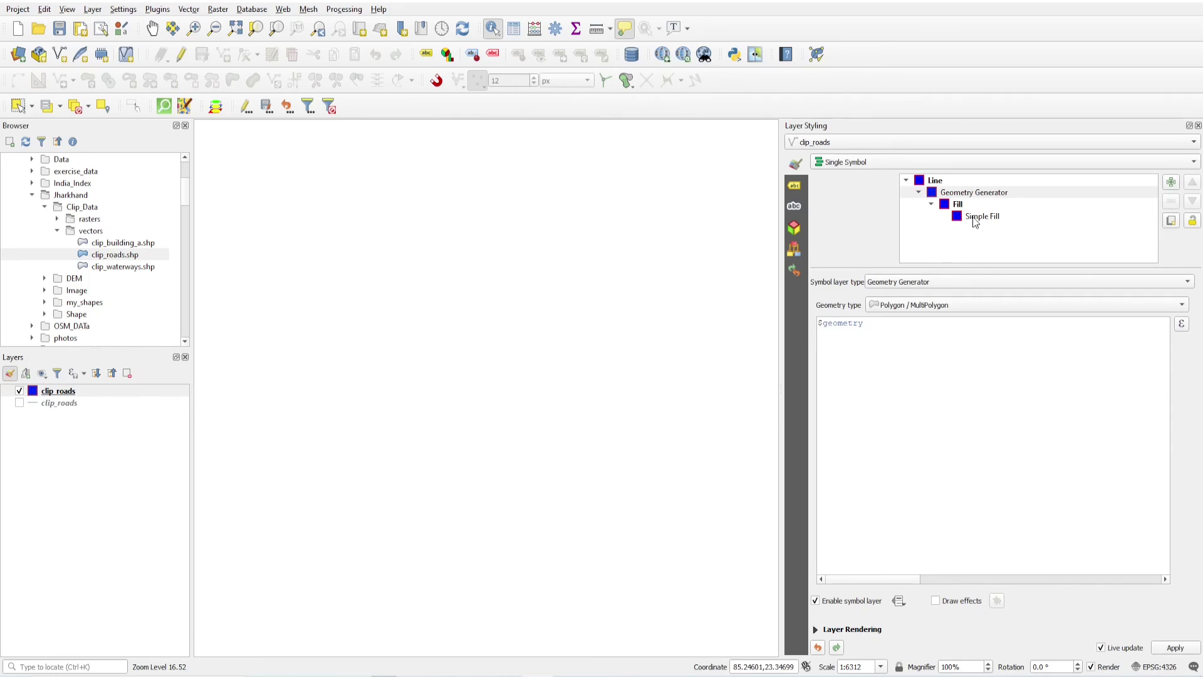
click(953, 304)
click(927, 317)
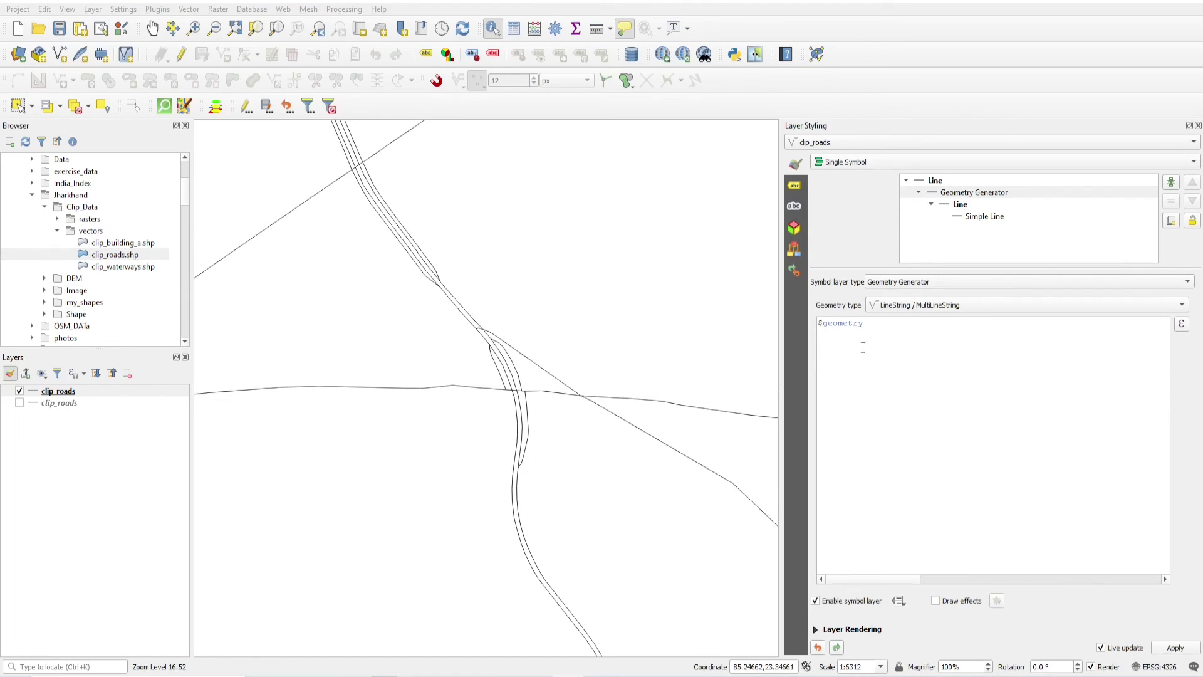
Replace the generator expression with collect(($geometry),filter:="ref" LIKE '%NH43%')
drag(871, 322, 815, 321)
text(collect(($geometry),filter:="ref" LIKE '%NH43%'))
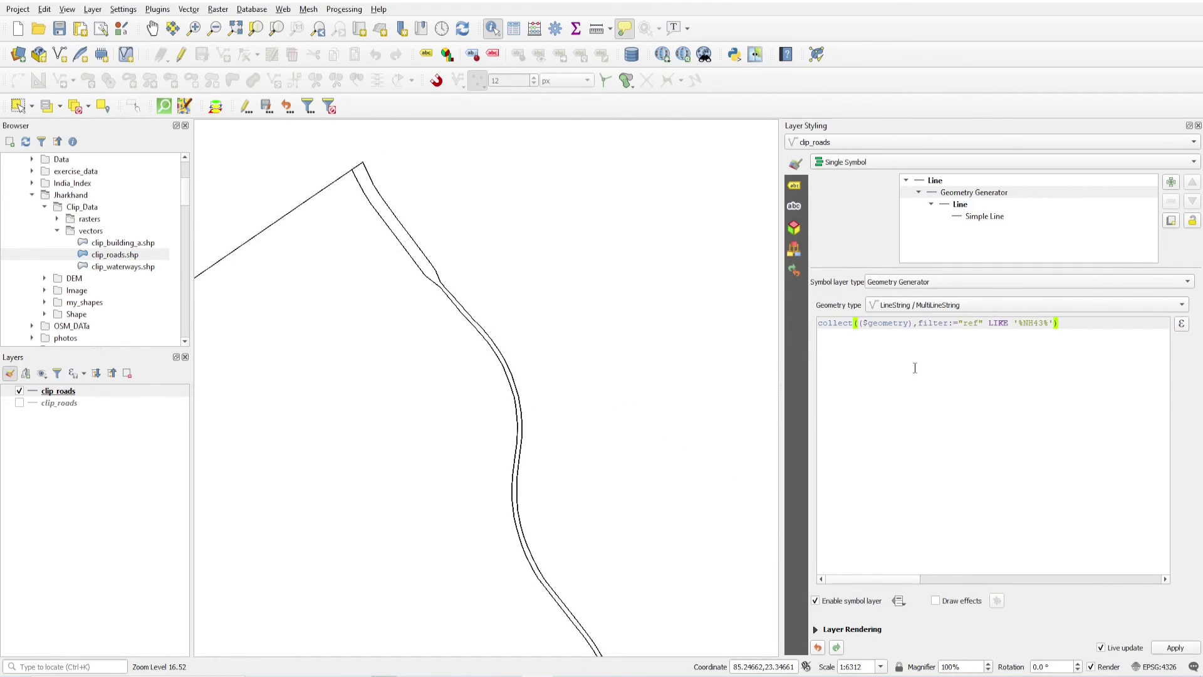
scroll(470, 345, down, 2)
scroll(629, 254, down, 1)
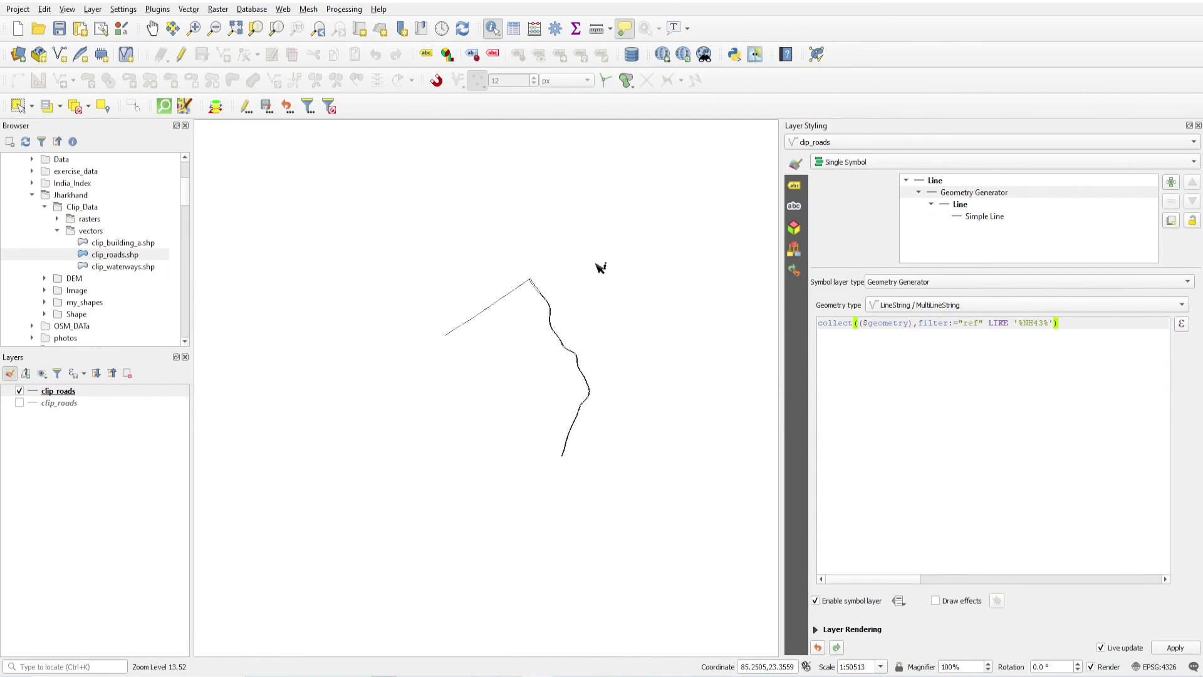
click(986, 217)
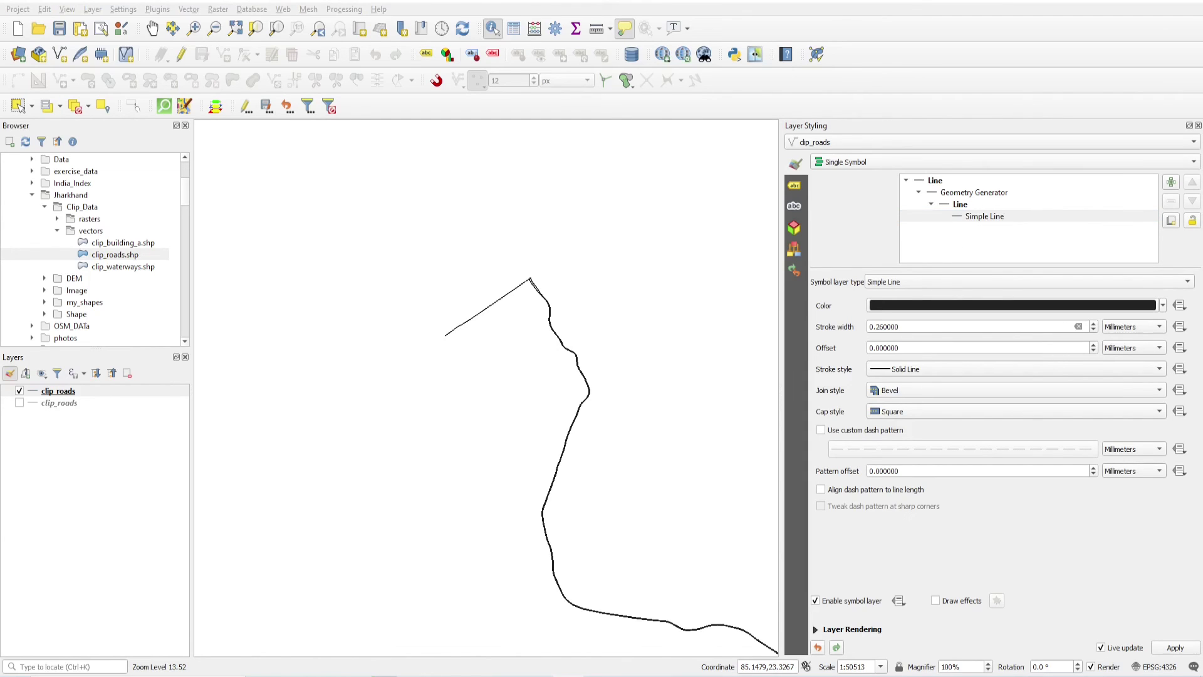
Drive the inner Simple Line colour with the red/blue case/second(now()) expression
click(1008, 225)
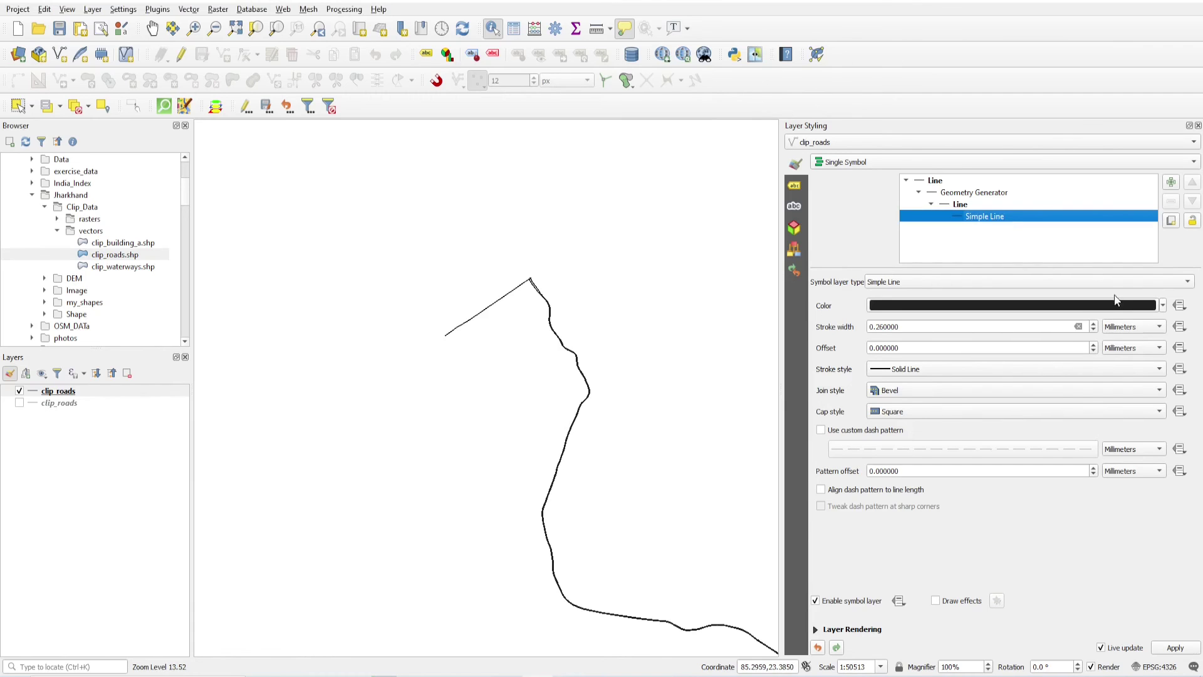
click(1180, 305)
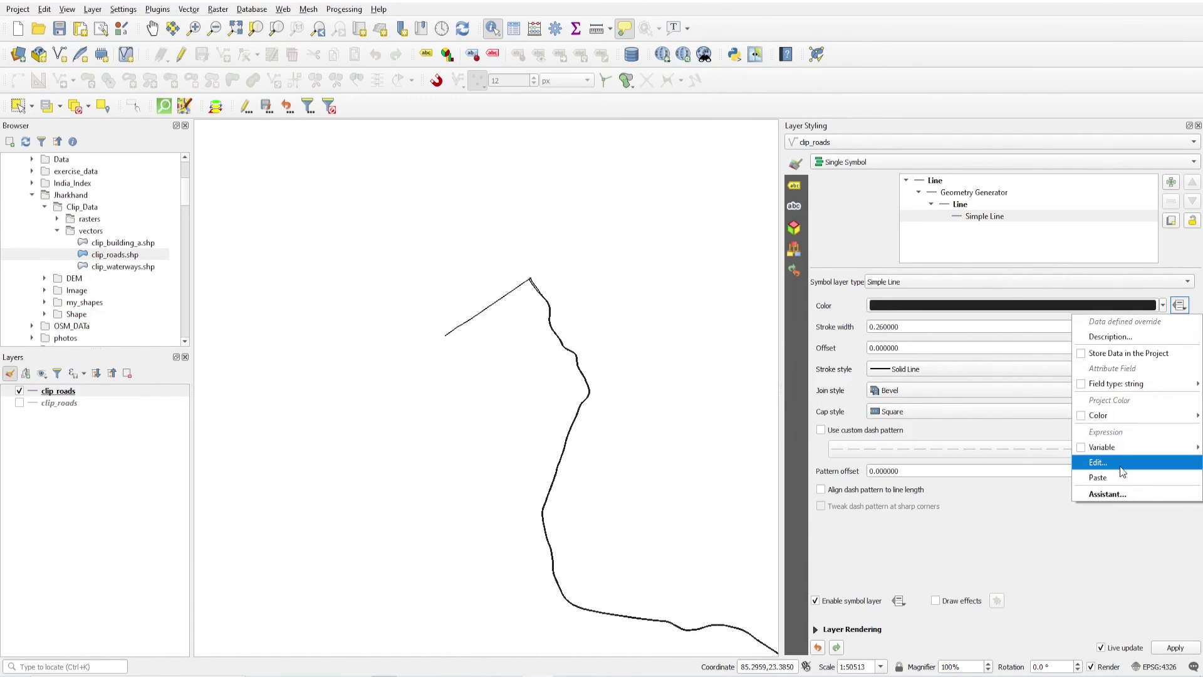
click(1098, 462)
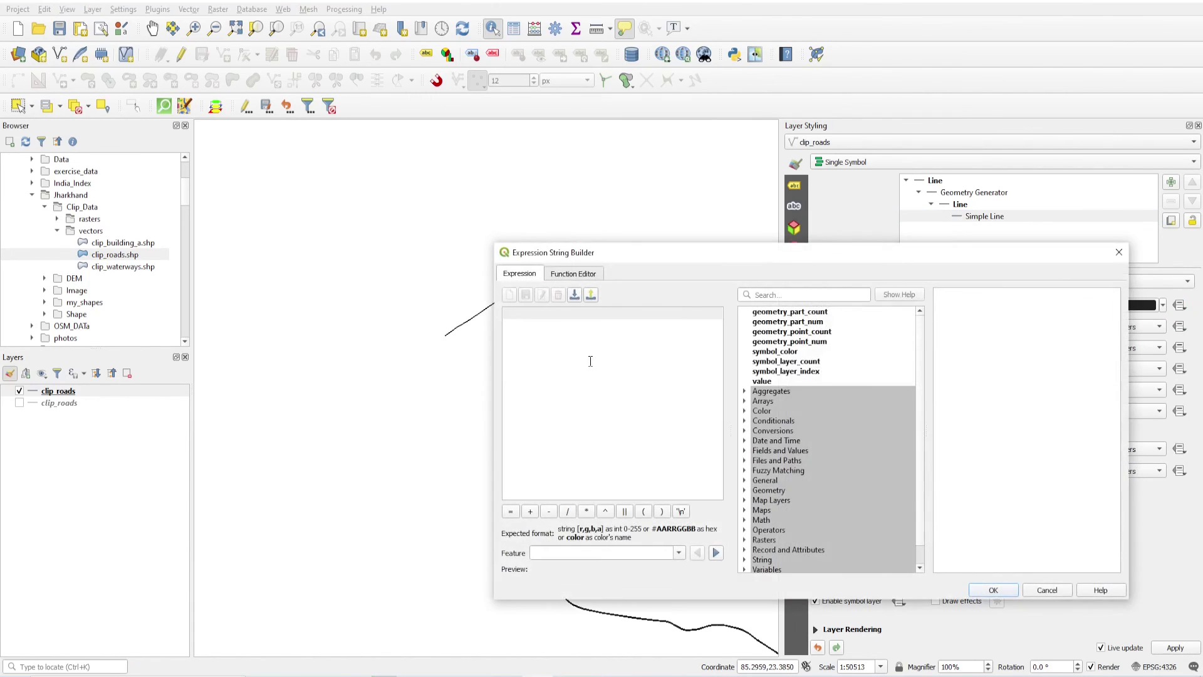
text(case when collect(($geometry),filter:="ref" LIKE '%NH43%') then if(second(now()) % 2,'red','blue') end)
click(993, 589)
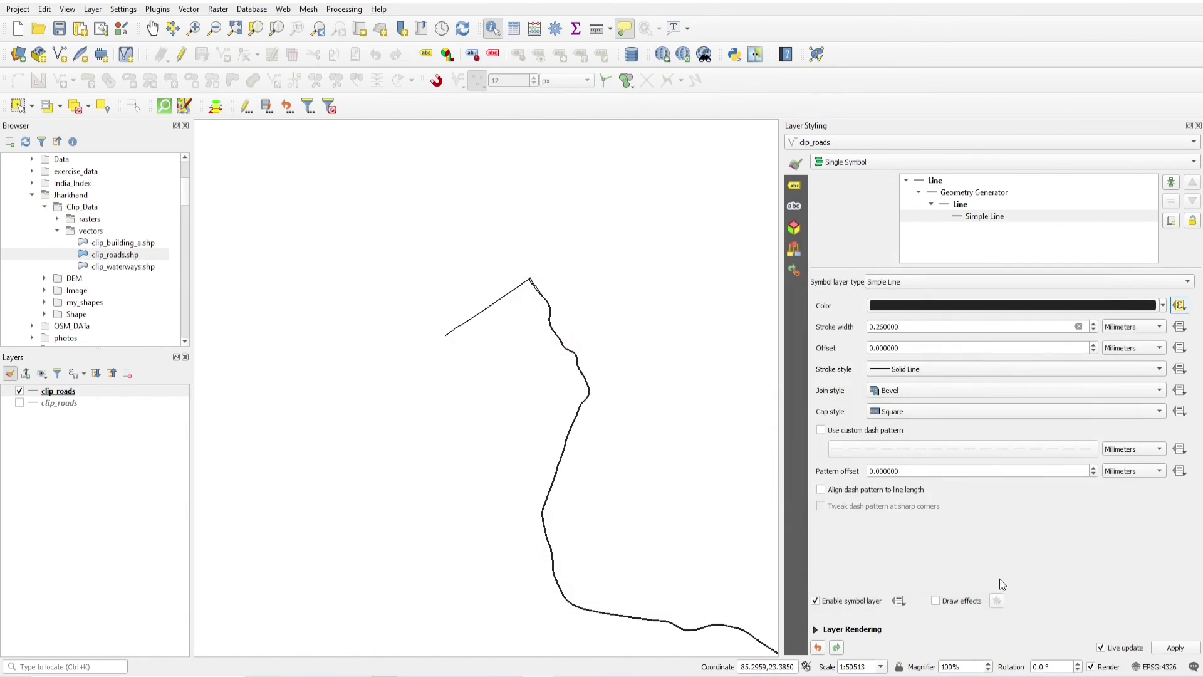
Show the second clip_roads layer with the full road network underneath
scroll(330, 249, down, 1)
scroll(471, 341, up, 4)
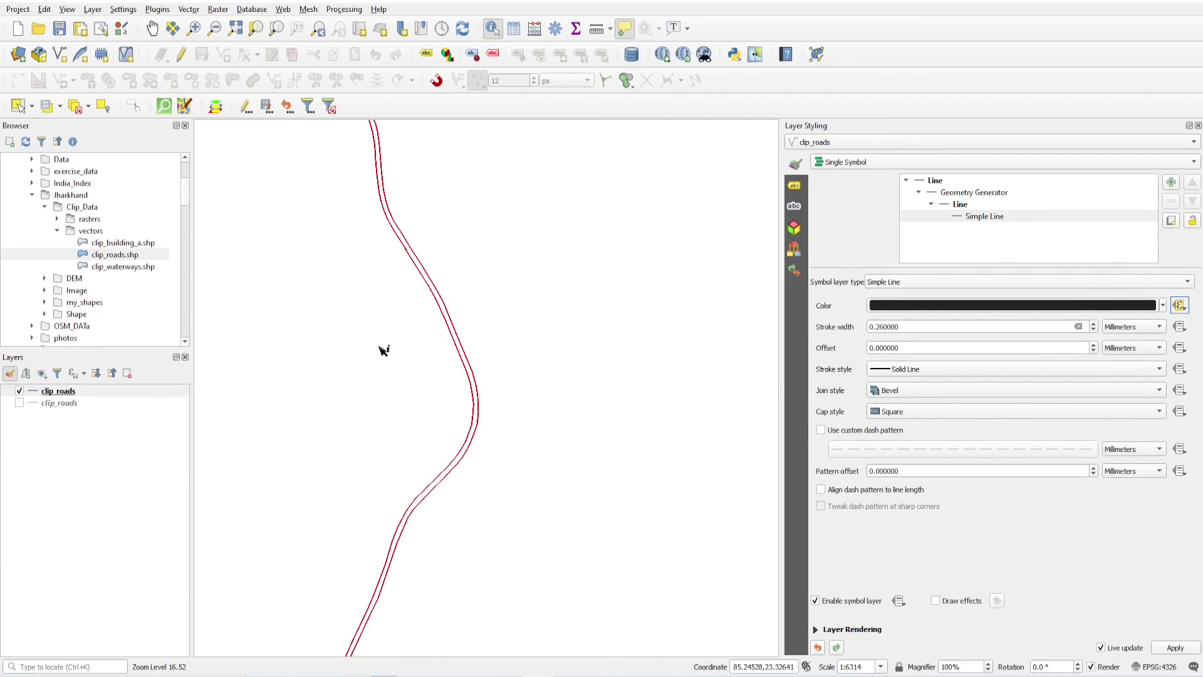
scroll(419, 349, down, 2)
click(20, 402)
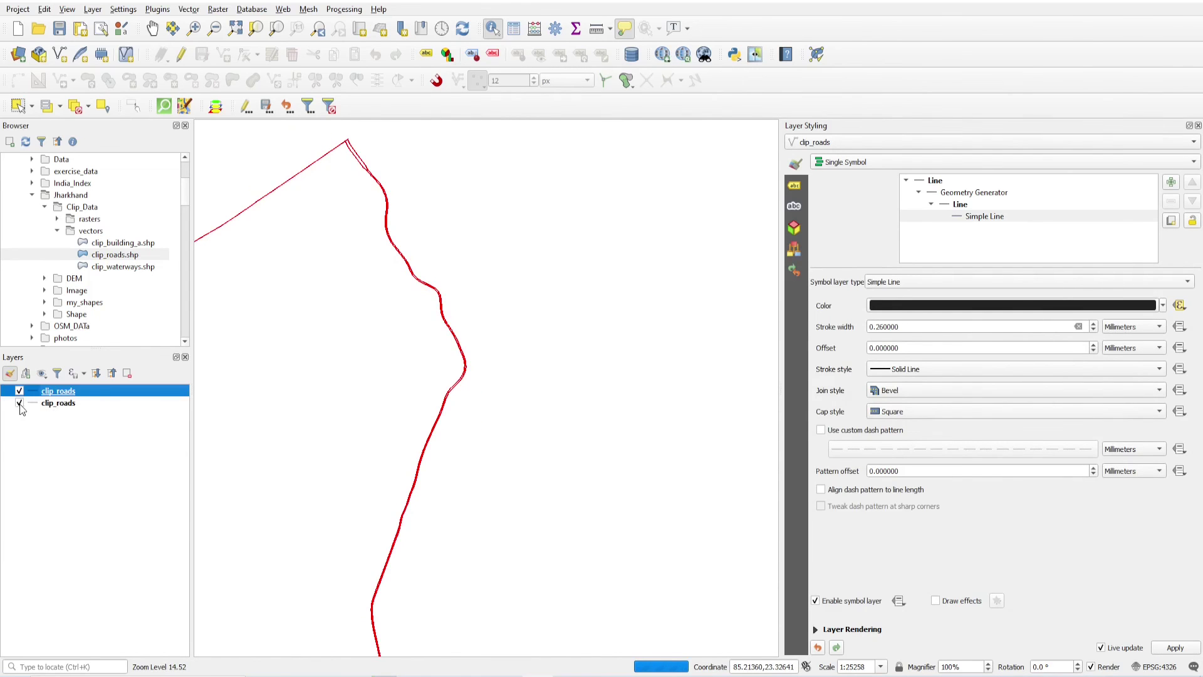
scroll(424, 268, up, 1)
scroll(431, 269, up, 2)
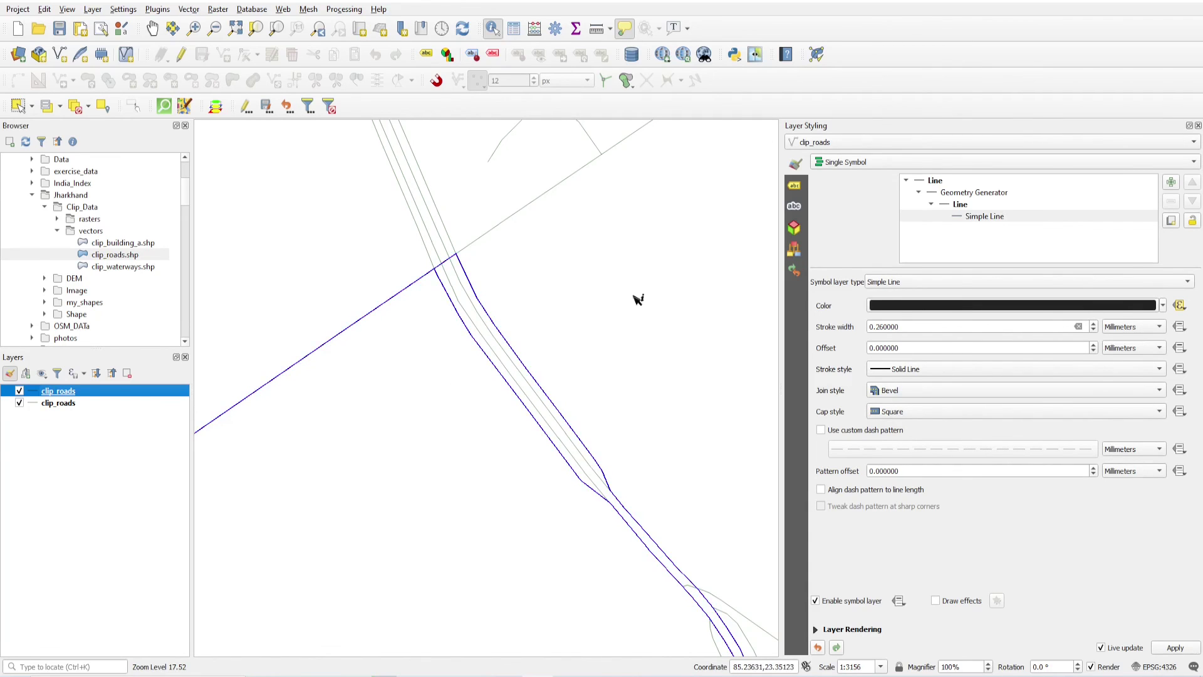
Review the NH43 geometry generator expression and reopen the colour override options
click(970, 194)
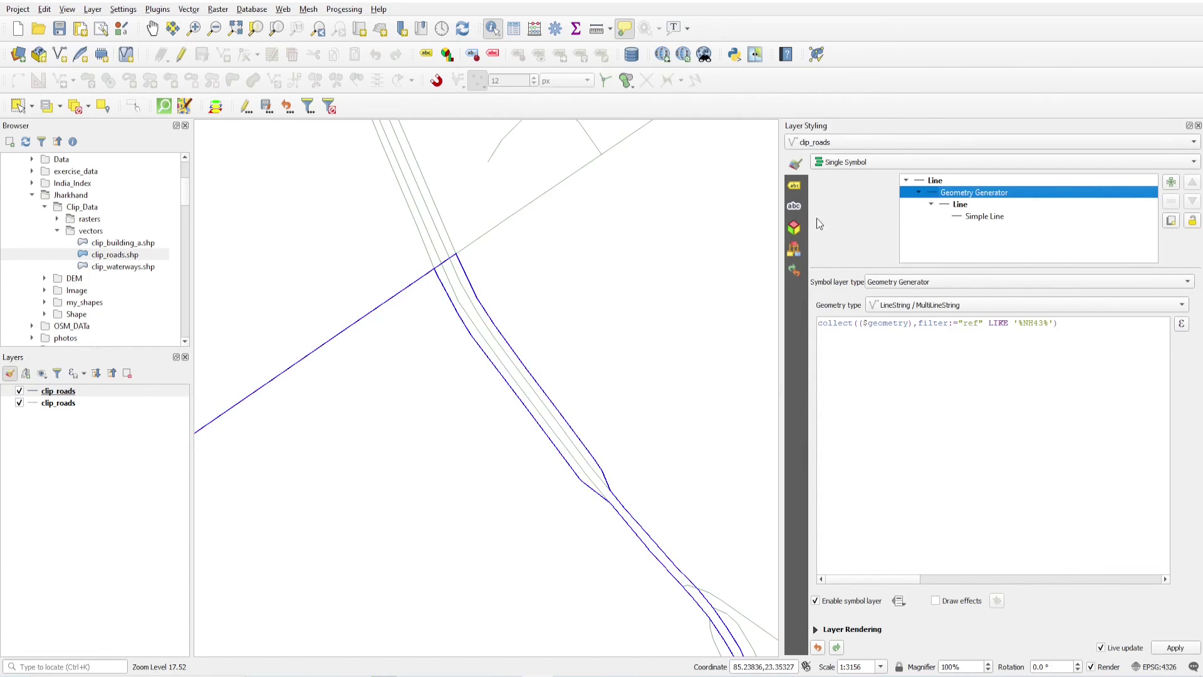
click(982, 218)
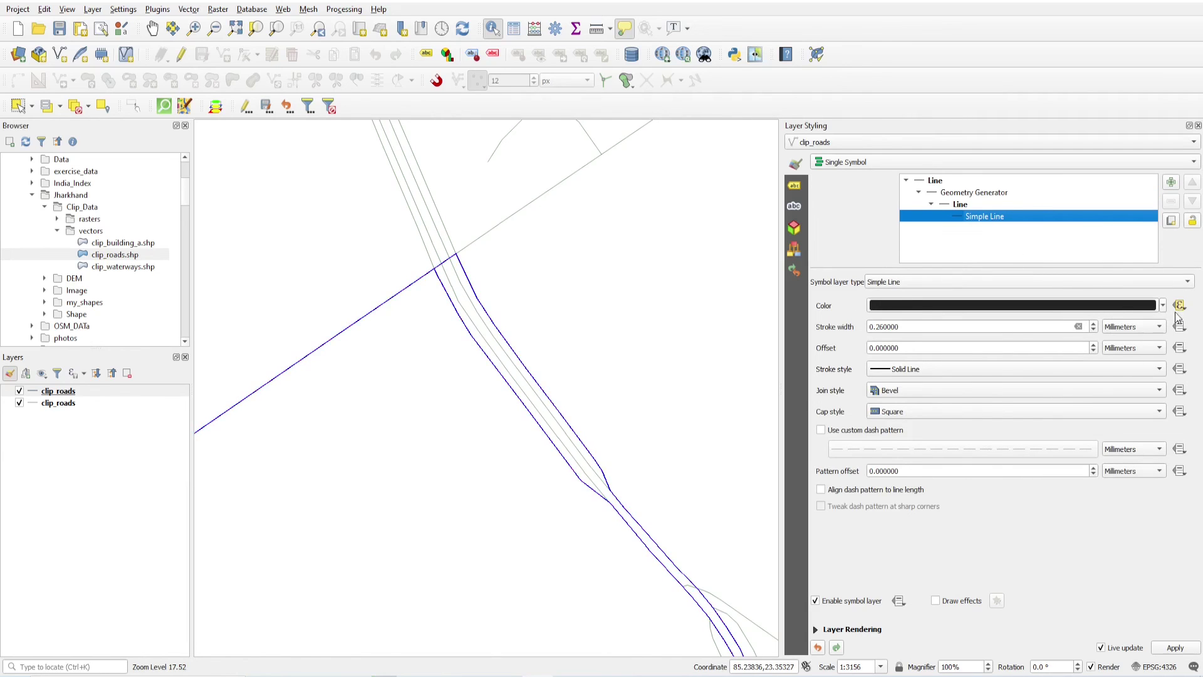
mouse_move(1177, 316)
click(1180, 305)
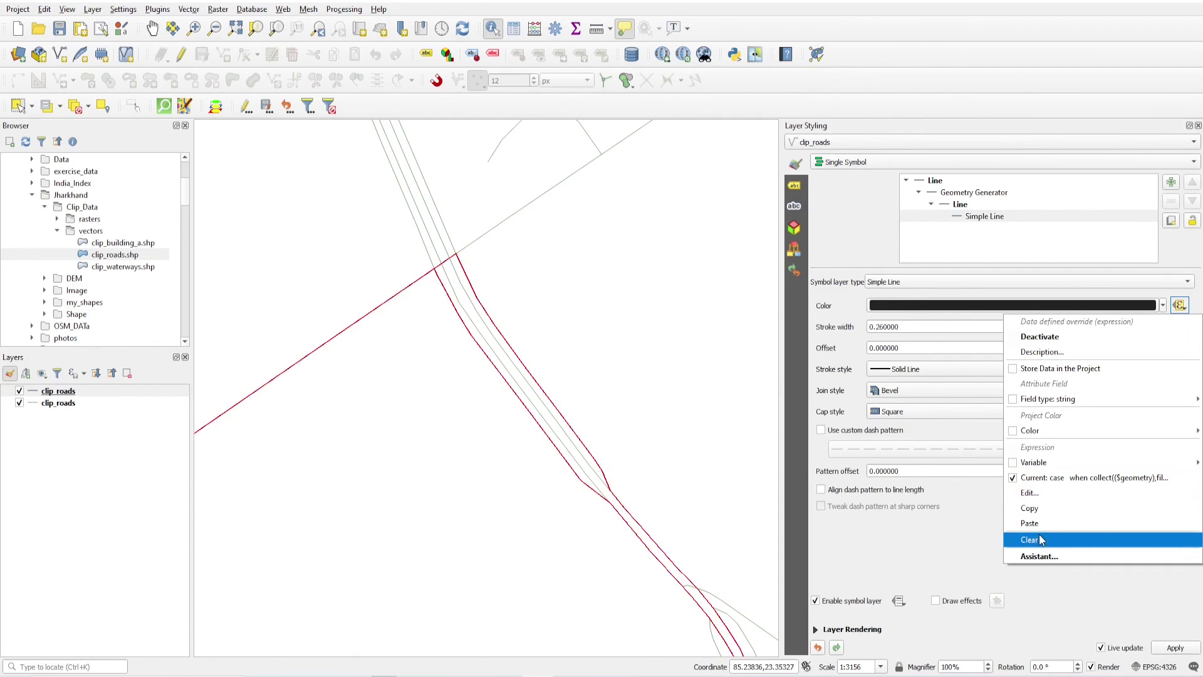
Review the colour override's case expression, then close the Expression String Builder
click(1006, 470)
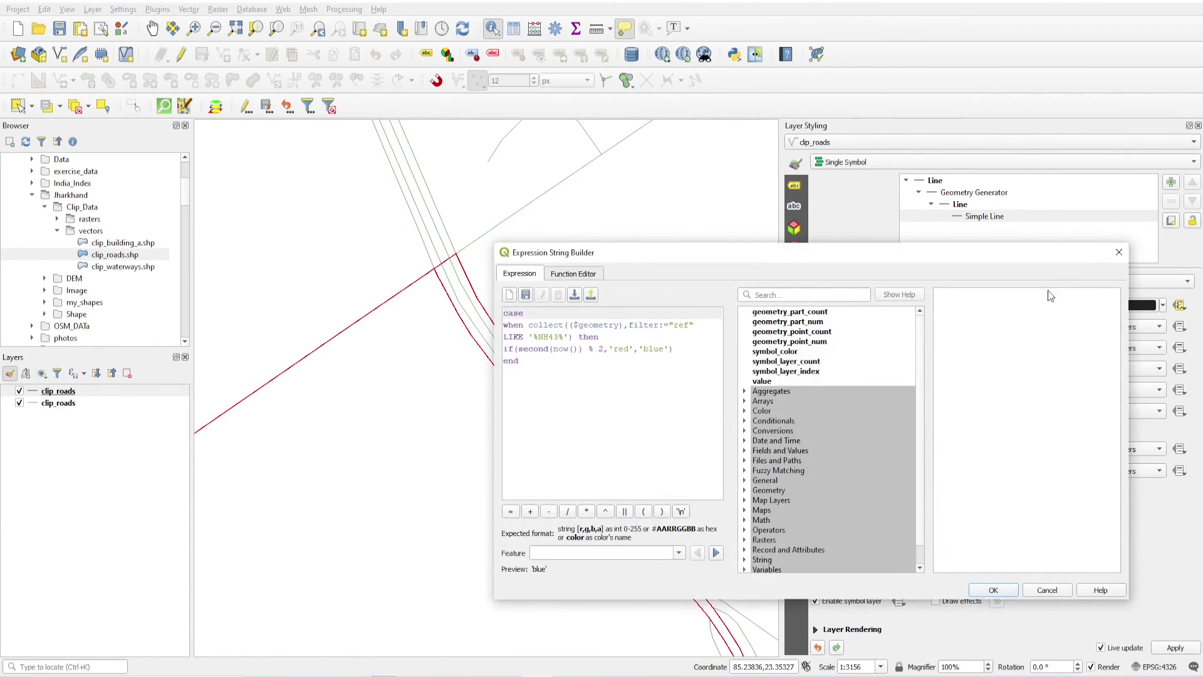
click(1118, 253)
scroll(495, 306, down, 2)
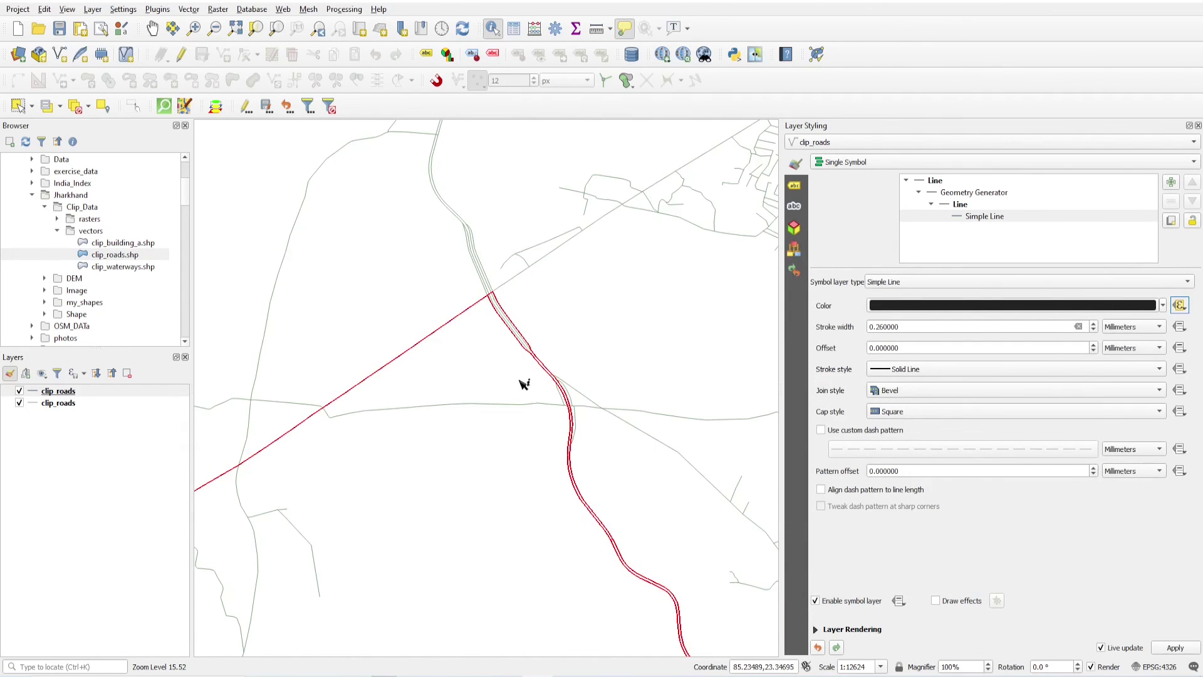
scroll(578, 412, up, 1)
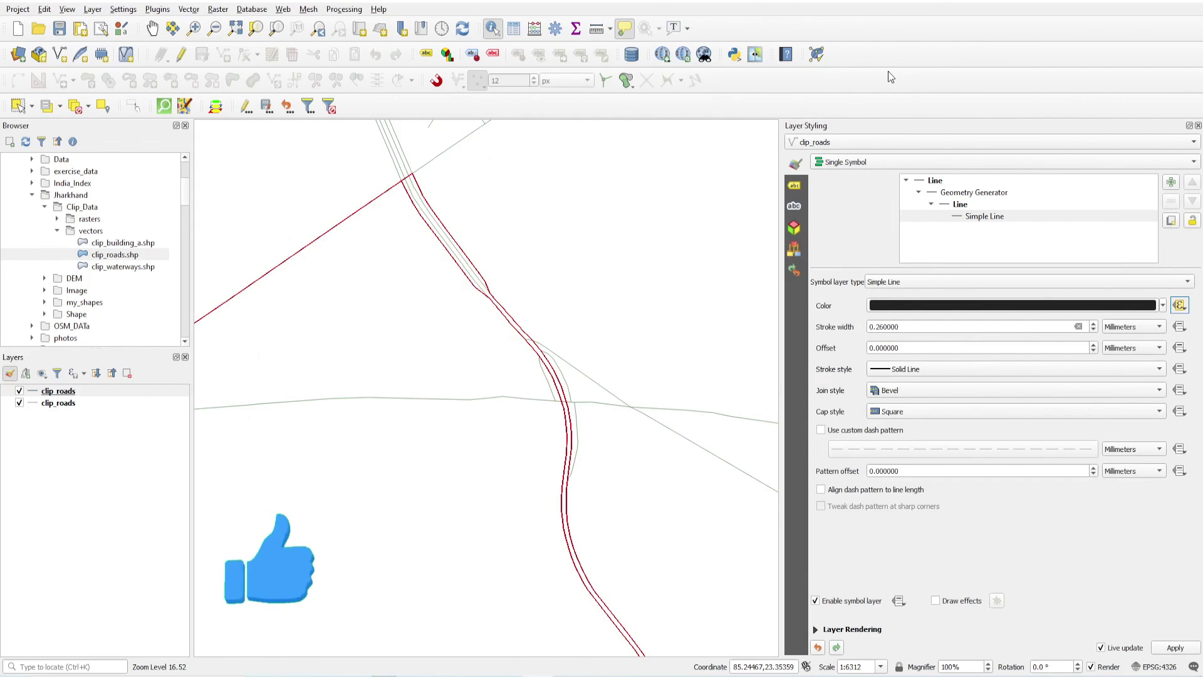
Zoom to the full extent to see the whole road network with NH43 blinking
scroll(501, 294, down, 2)
scroll(512, 303, down, 1)
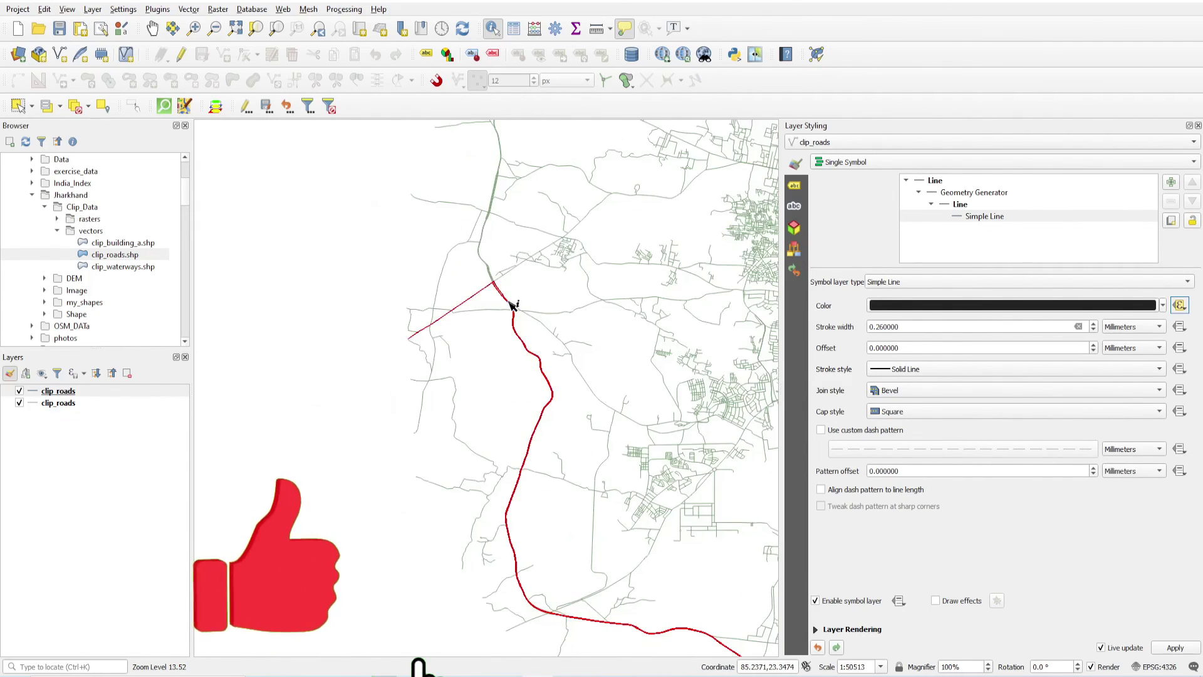
scroll(537, 342, down, 1)
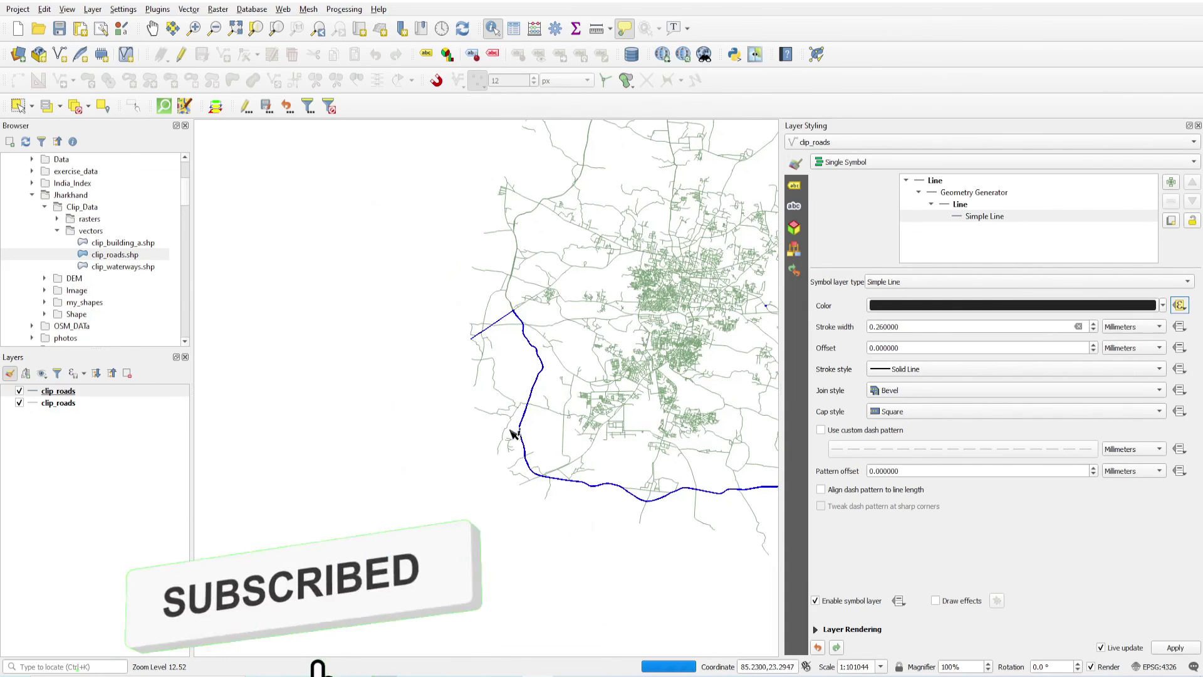
scroll(546, 479, up, 2)
scroll(544, 473, up, 3)
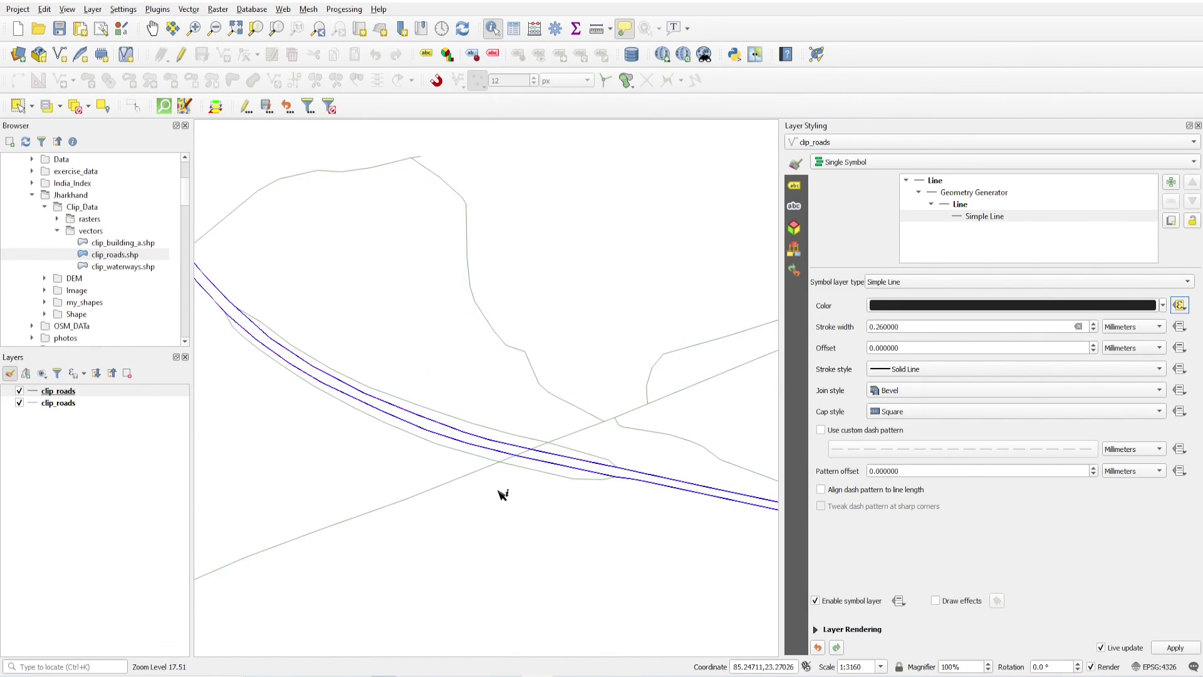
scroll(478, 358, down, 3)
scroll(471, 361, down, 2)
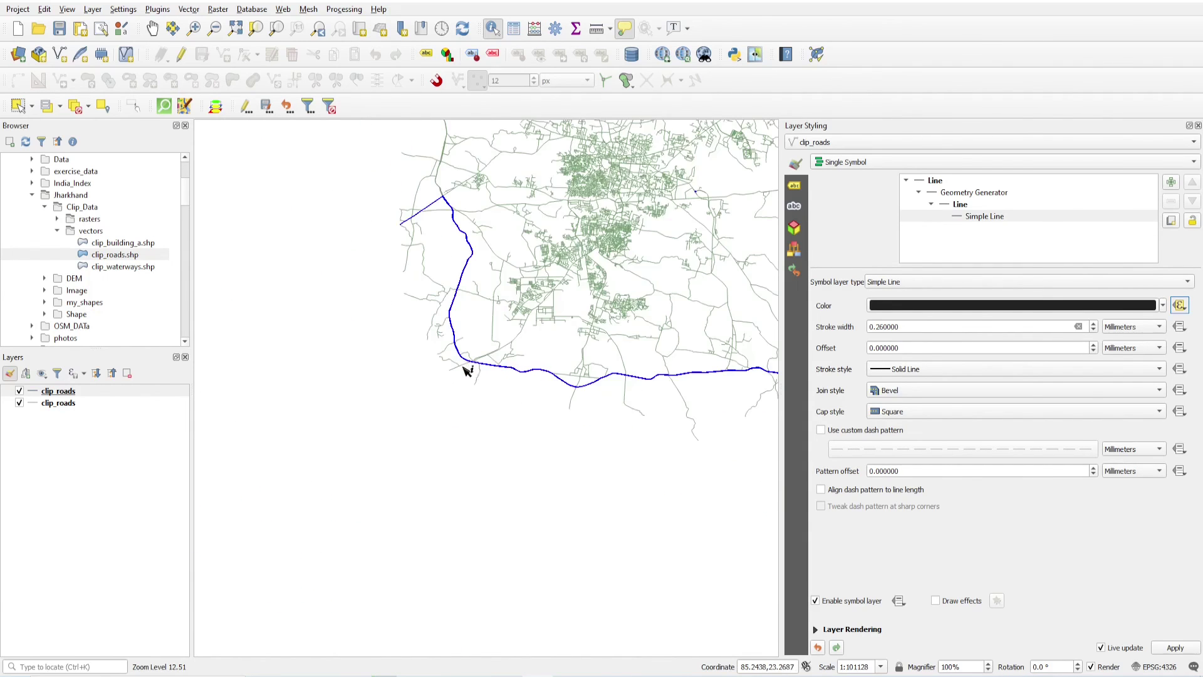
click(235, 28)
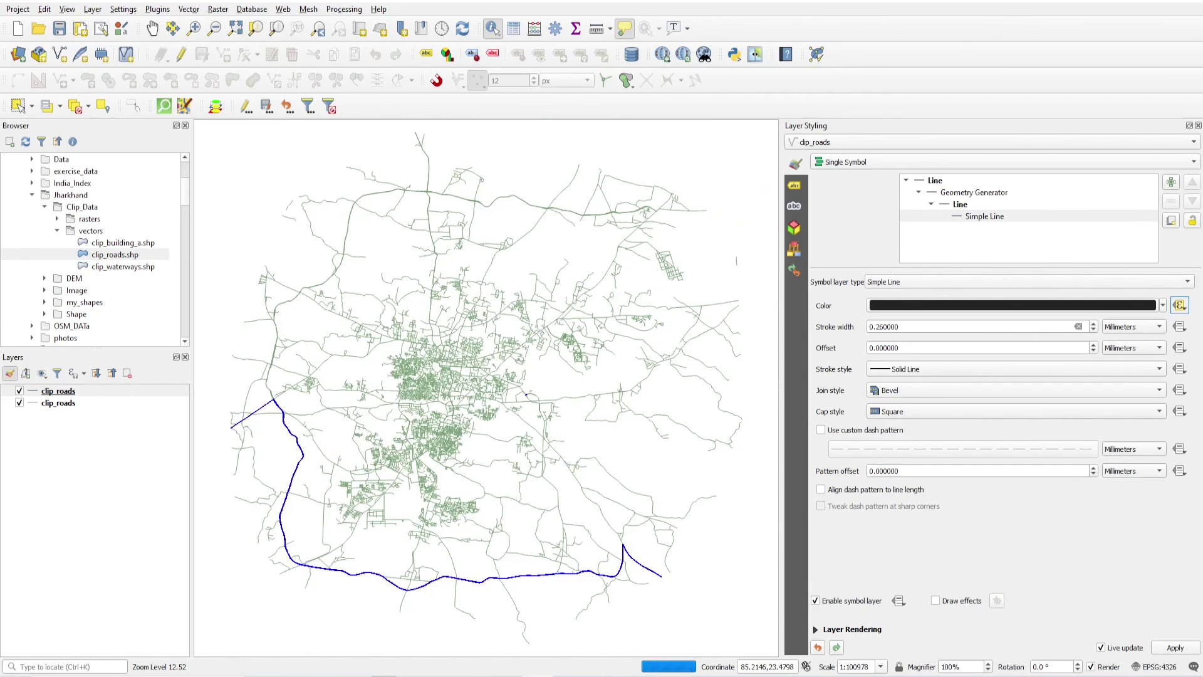